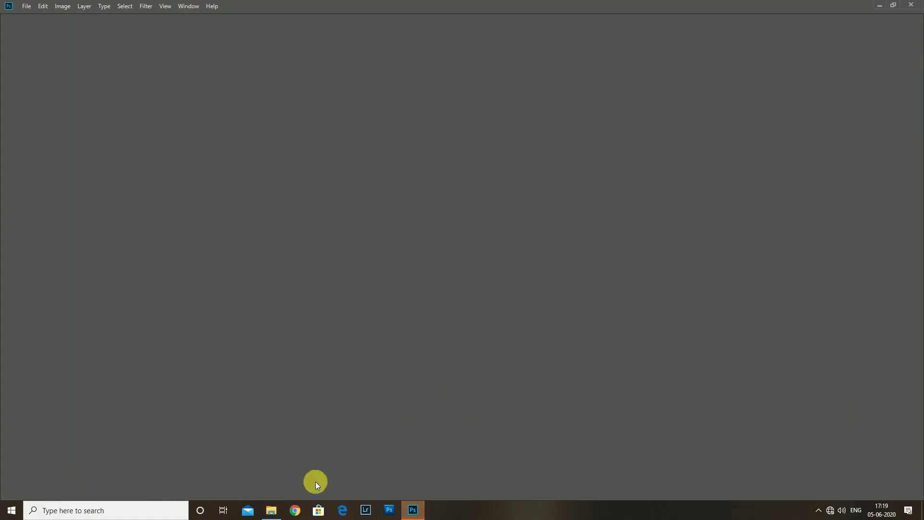
- Drag Untitled-1.png from the youtube work folder into Photoshop to open it
{"action": "left_click", "coordinate": [274, 511]}
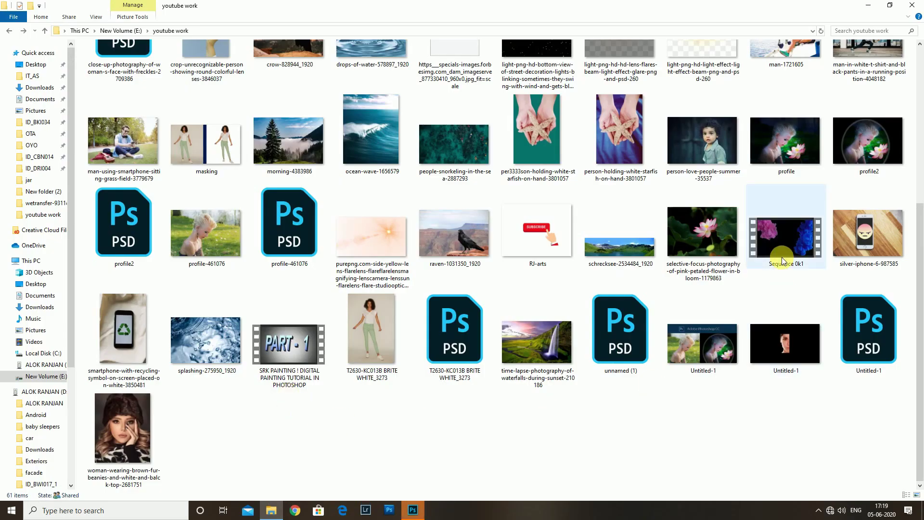
{"action": "left_click", "coordinate": [792, 342]}
{"action": "left_click_drag", "start_coordinate": [792, 341], "coordinate": [395, 319]}
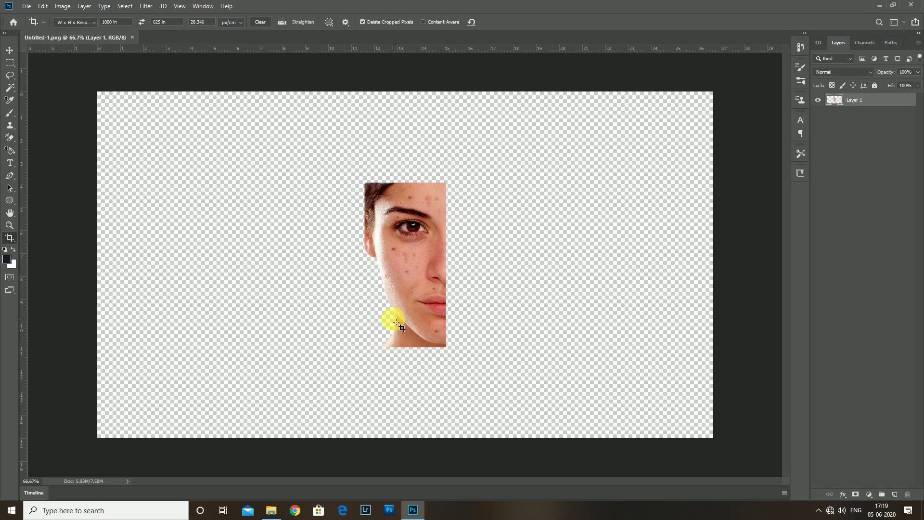
- Move the half-face image to the canvas's top-left corner and scale it up
{"action": "key", "text": "ctrl+0"}
{"action": "key", "text": "ctrl+minus"}
{"action": "key", "text": "ctrl+t"}
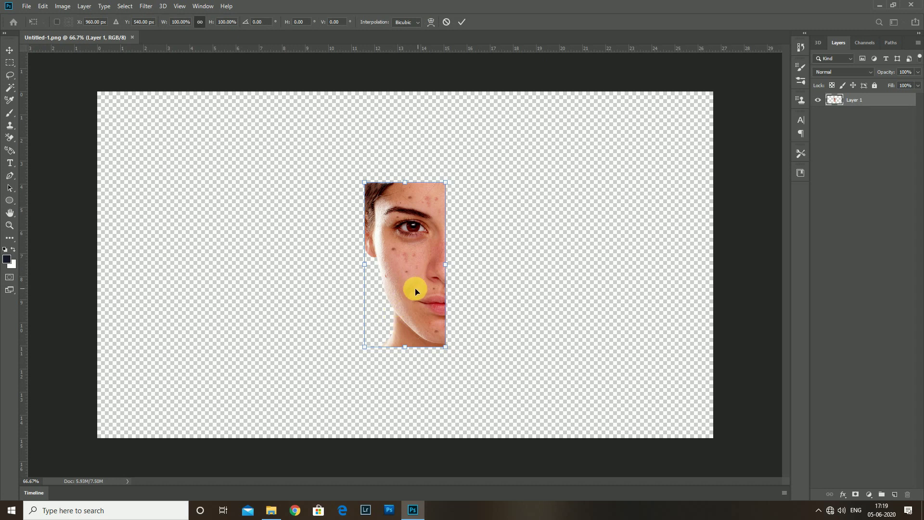
{"action": "left_click_drag", "start_coordinate": [416, 291], "coordinate": [148, 201]}
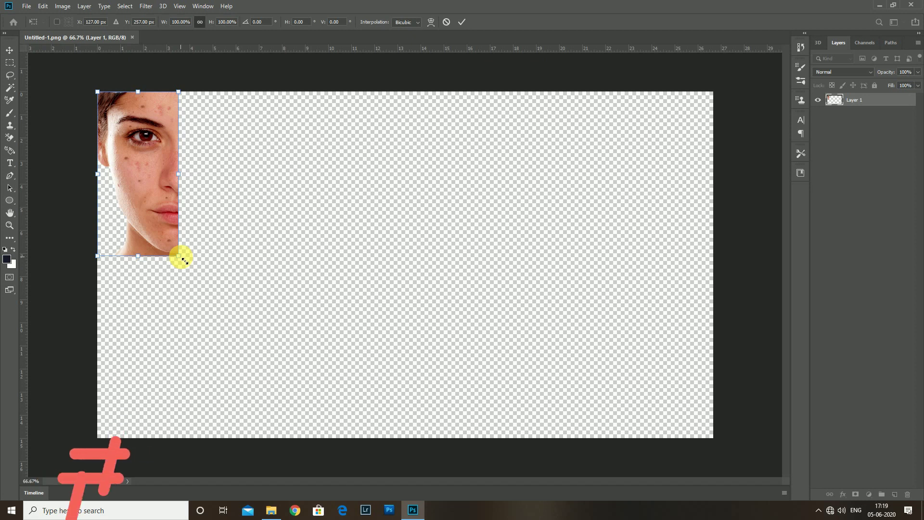
{"action": "left_click_drag", "start_coordinate": [183, 259], "coordinate": [241, 331]}
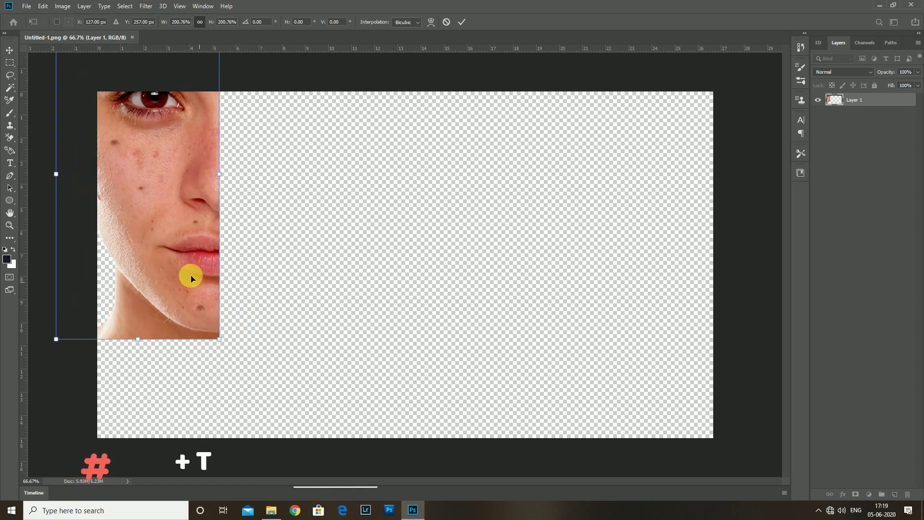
{"action": "left_click_drag", "start_coordinate": [190, 274], "coordinate": [212, 327]}
- Stretch the face to the canvas bottom, nudge it up, and commit at about 211.5%
{"action": "key", "text": "ctrl+plus"}
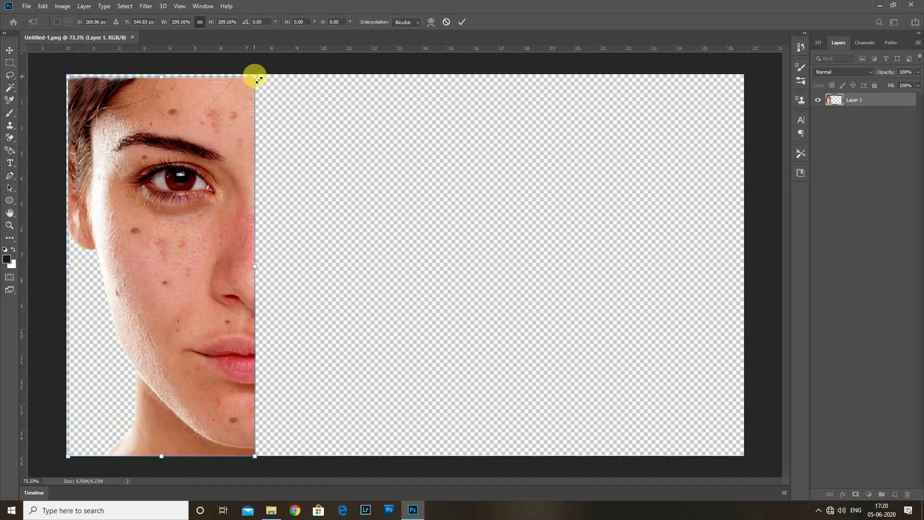
{"action": "left_click_drag", "start_coordinate": [259, 78], "coordinate": [260, 78]}
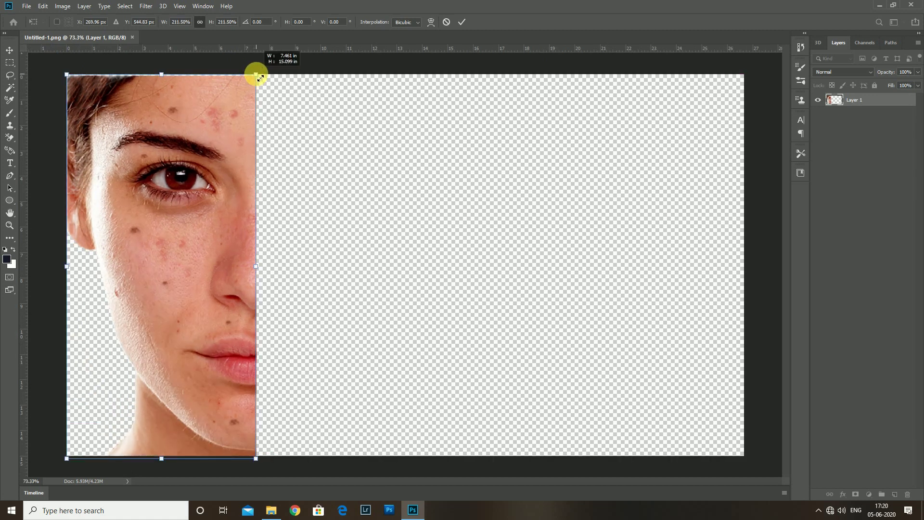
{"action": "key", "text": "Up"}
{"action": "key", "text": "Up"}
{"action": "key", "text": "Up"}
{"action": "key", "text": "Up"}
{"action": "key", "text": "Up"}
{"action": "key", "text": "Return"}
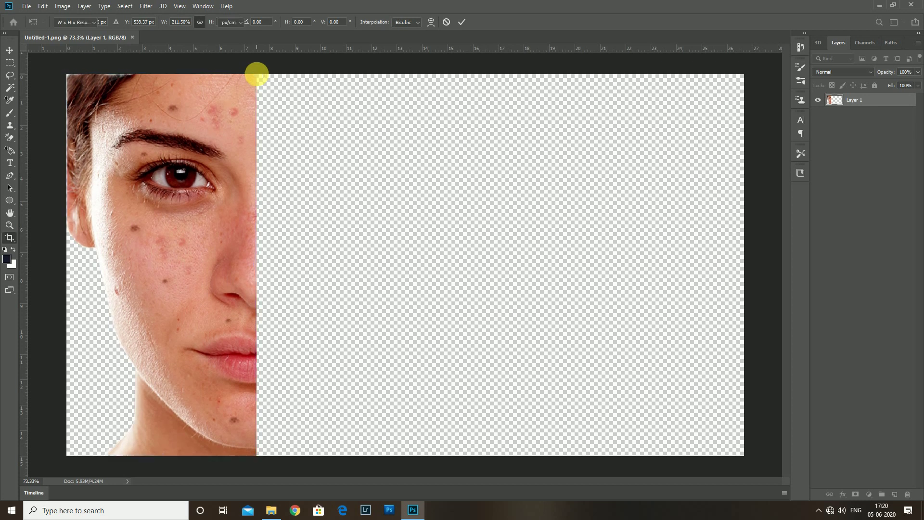
{"action": "key", "text": "c"}
{"action": "key", "text": "ctrl+minus"}
{"action": "scroll", "coordinate": [286, 195], "scroll_direction": "up", "scroll_amount": 3}
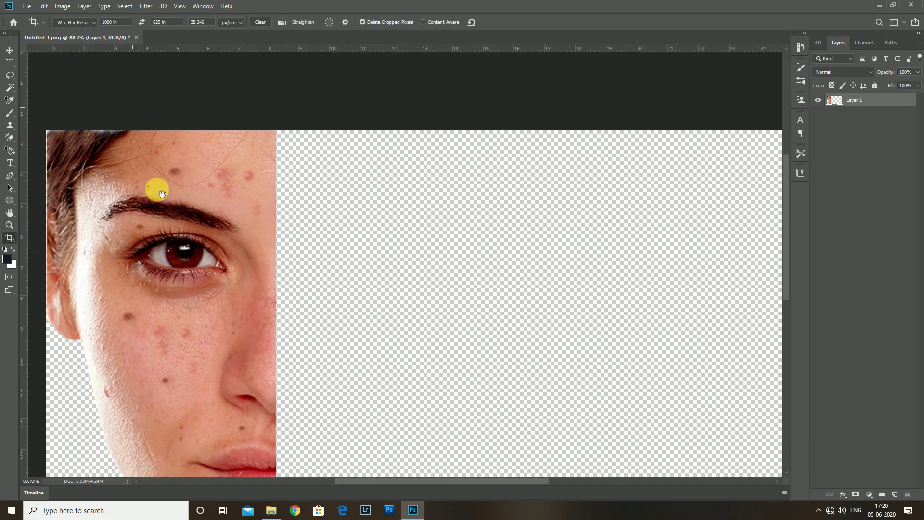
- Duplicate the face layer as a backup copy
{"action": "scroll", "coordinate": [160, 193], "scroll_direction": "down", "scroll_amount": 1}
{"action": "scroll", "coordinate": [155, 190], "scroll_direction": "down", "scroll_amount": 2}
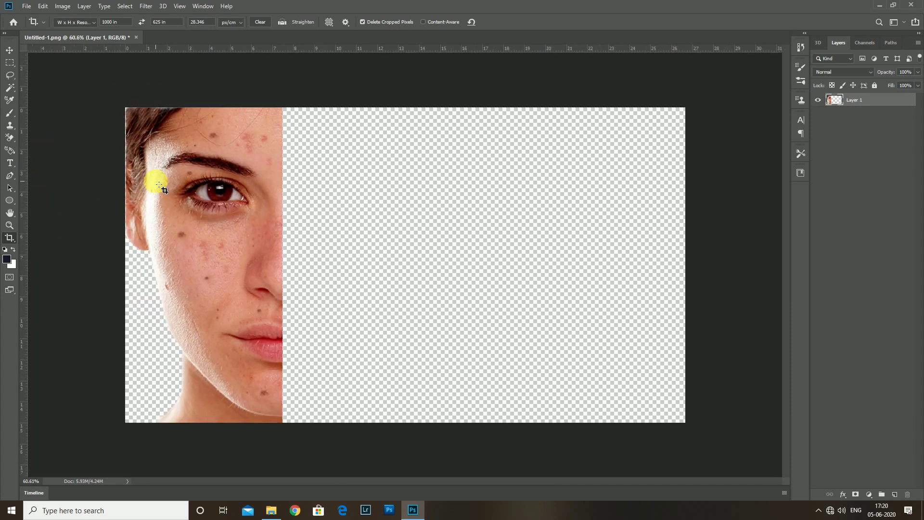
{"action": "scroll", "coordinate": [715, 161], "scroll_direction": "down", "scroll_amount": 1}
{"action": "scroll", "coordinate": [706, 163], "scroll_direction": "down", "scroll_amount": 1}
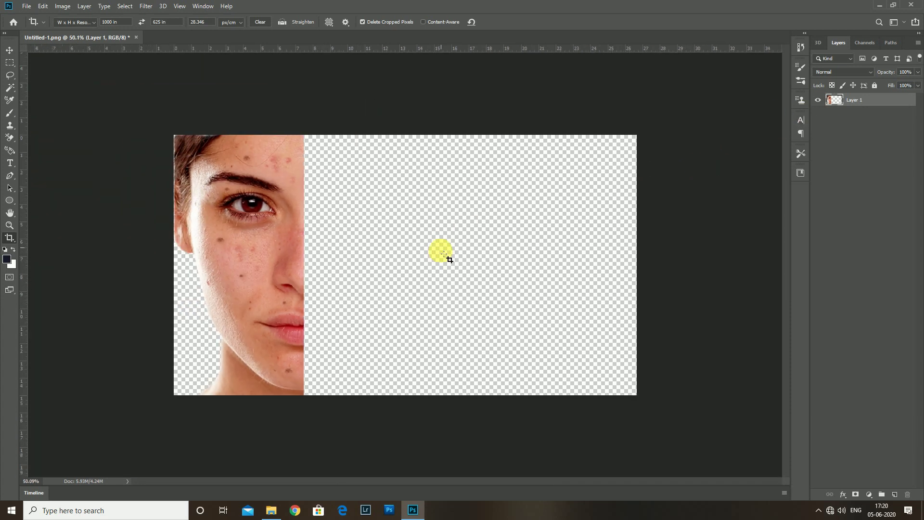
{"action": "scroll", "coordinate": [265, 186], "scroll_direction": "up", "scroll_amount": 1}
{"action": "key", "text": "s"}
{"action": "scroll", "coordinate": [192, 130], "scroll_direction": "up", "scroll_amount": 1}
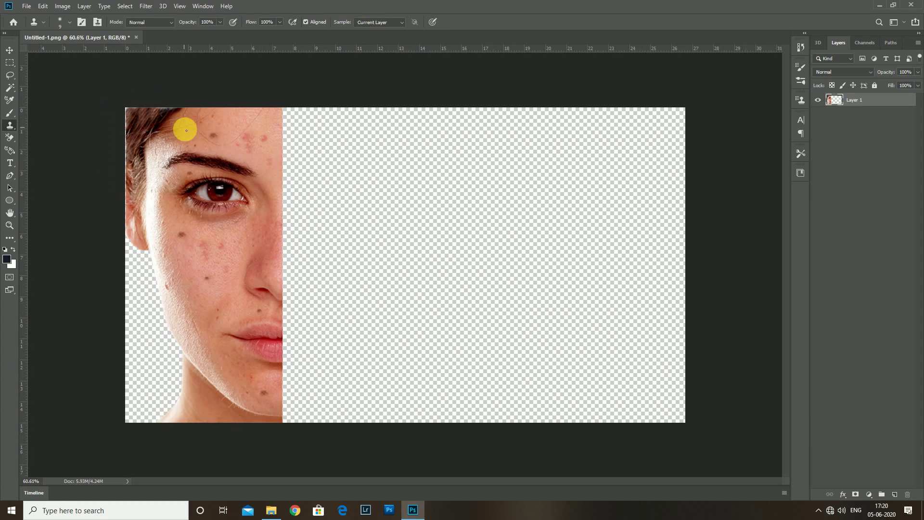
{"action": "scroll", "coordinate": [165, 125], "scroll_direction": "up", "scroll_amount": 2}
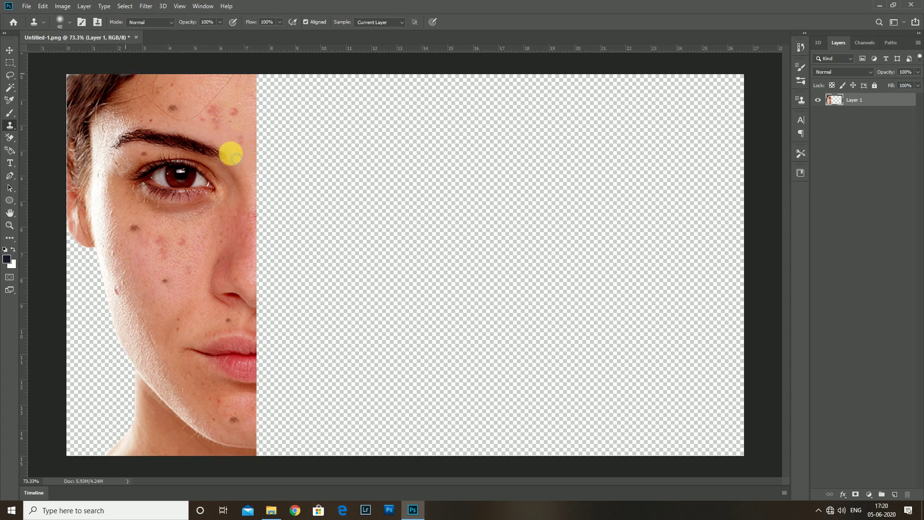
{"action": "key", "text": "ctrl+j"}
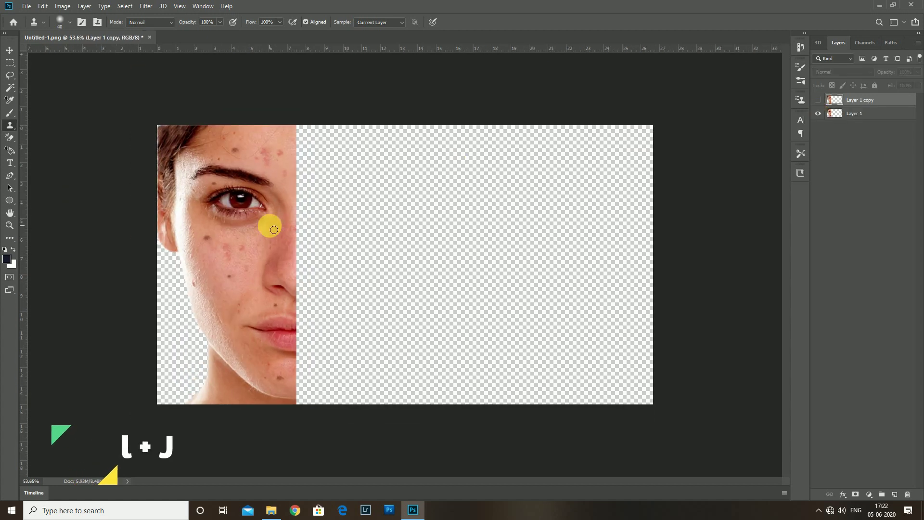
- Magic Wand both transparent areas beside the face and invert to select the face
{"action": "key", "text": "w"}
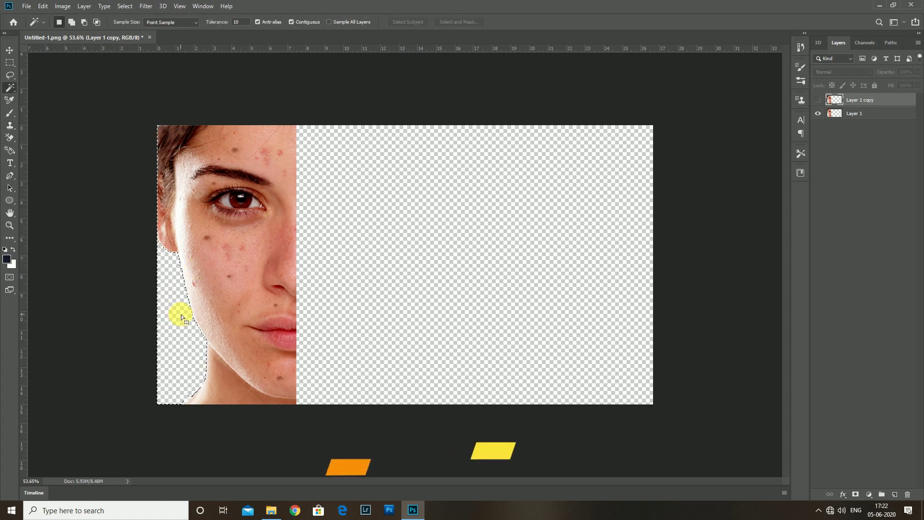
{"action": "left_click", "coordinate": [182, 317]}
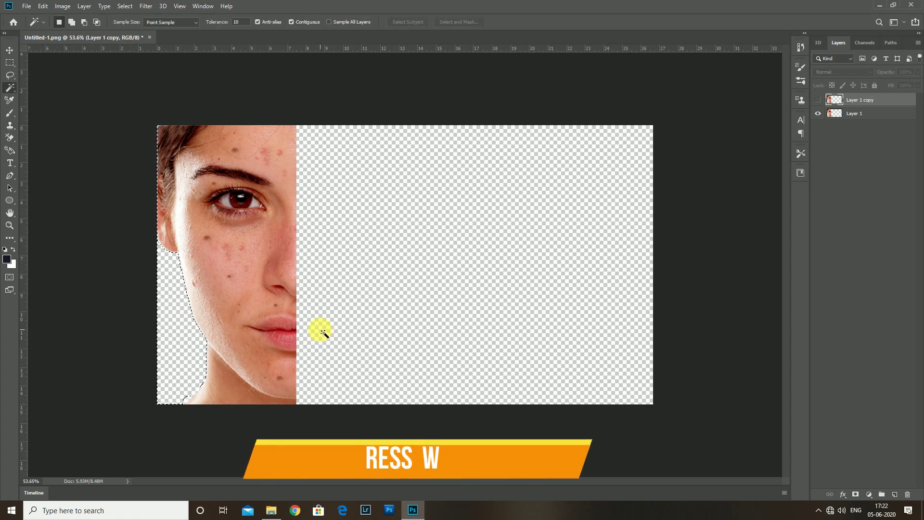
{"action": "left_click", "coordinate": [317, 316], "text": "shift"}
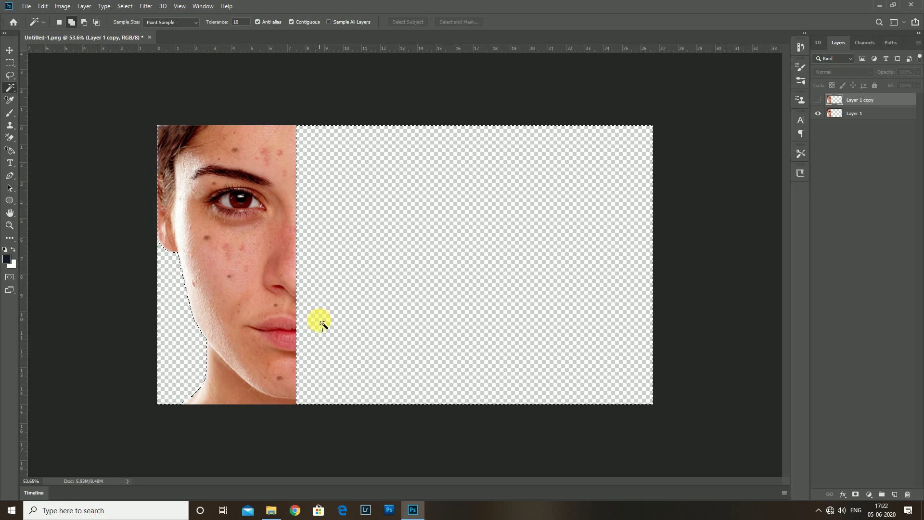
{"action": "key", "text": "ctrl+shift+i"}
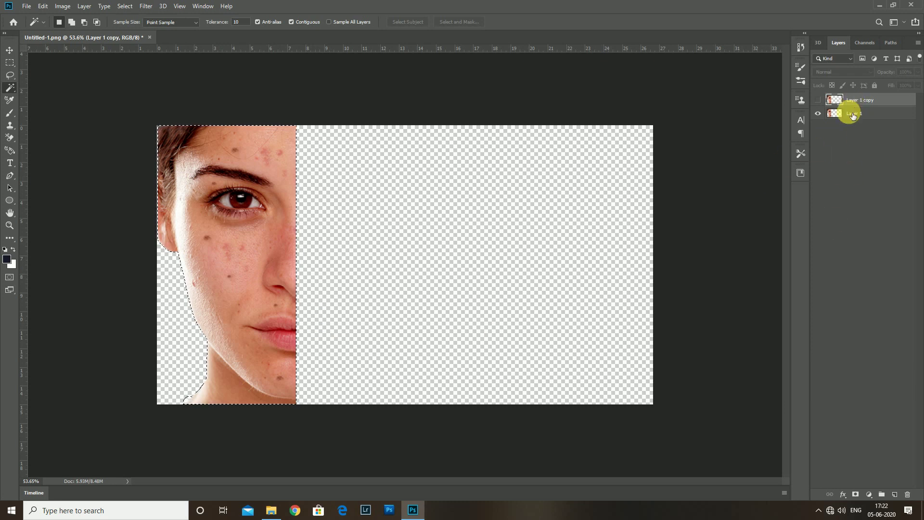
- Trim the selection near the chin and copy Layer 1's face onto a new Layer 2
{"action": "left_click", "coordinate": [846, 112]}
{"action": "scroll", "coordinate": [145, 431], "scroll_direction": "up", "scroll_amount": 2}
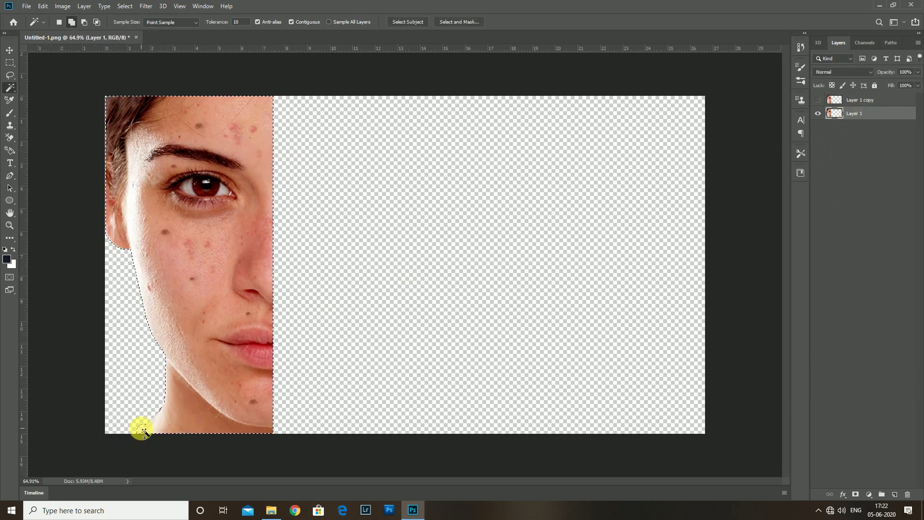
{"action": "scroll", "coordinate": [402, 270], "scroll_direction": "up", "scroll_amount": 2}
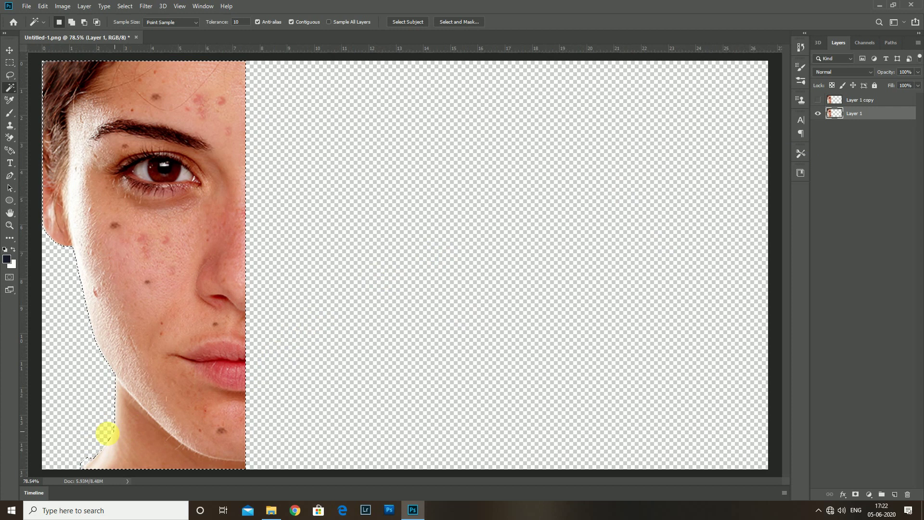
{"action": "left_click", "coordinate": [83, 461], "text": "alt"}
{"action": "scroll", "coordinate": [83, 461], "scroll_direction": "down", "scroll_amount": 2}
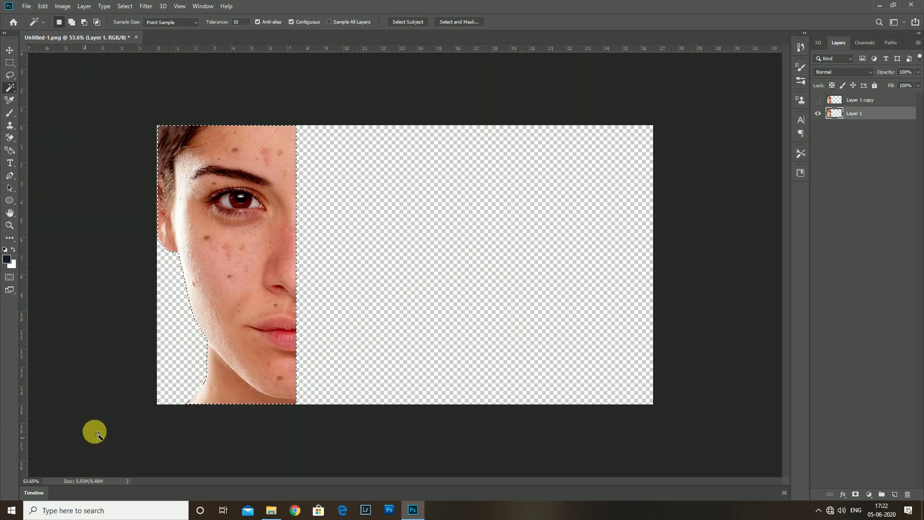
{"action": "scroll", "coordinate": [284, 250], "scroll_direction": "up", "scroll_amount": 1}
{"action": "scroll", "coordinate": [284, 249], "scroll_direction": "up", "scroll_amount": 1}
{"action": "scroll", "coordinate": [285, 249], "scroll_direction": "up", "scroll_amount": 1}
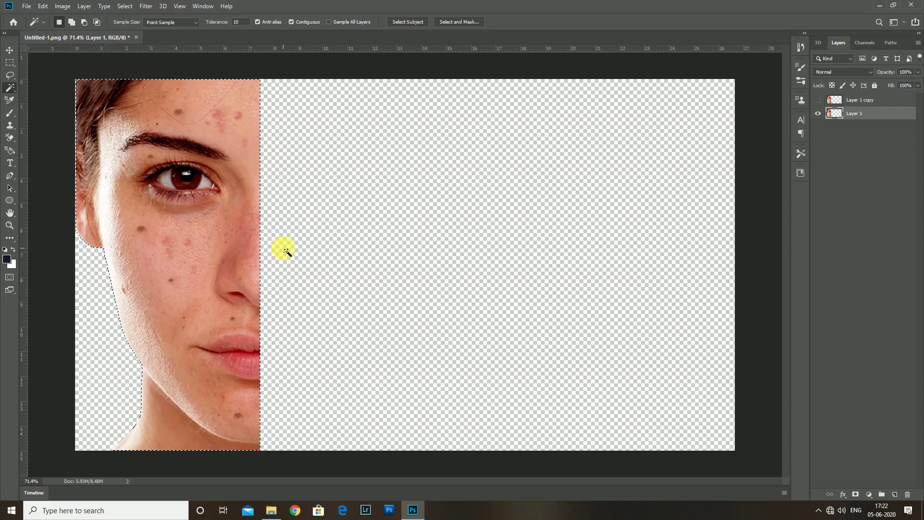
{"action": "scroll", "coordinate": [284, 249], "scroll_direction": "down", "scroll_amount": 2}
{"action": "key", "text": "ctrl+j"}
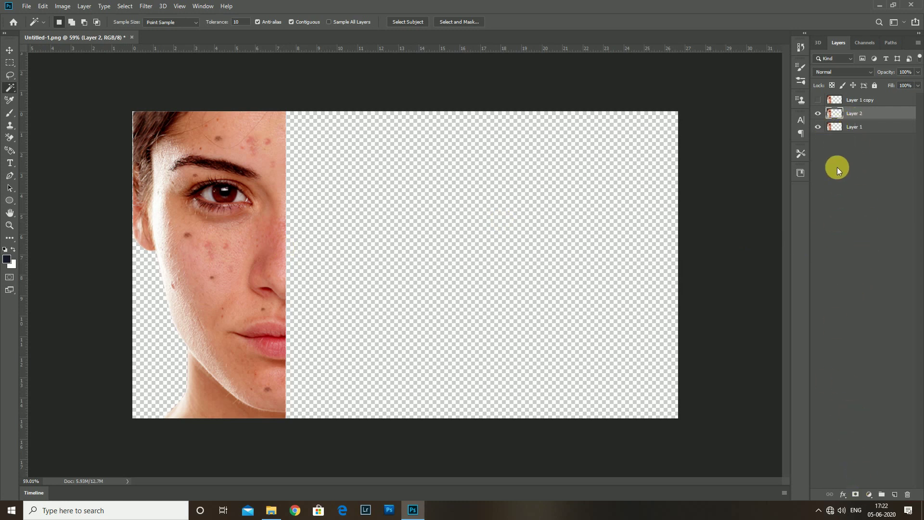
- Redo copying the selected half-face onto its own new layer
{"action": "key", "text": "ctrl+e"}
{"action": "left_click", "coordinate": [285, 250]}
{"action": "scroll", "coordinate": [285, 250], "scroll_direction": "up", "scroll_amount": 1}
{"action": "scroll", "coordinate": [285, 250], "scroll_direction": "down", "scroll_amount": 1}
{"action": "scroll", "coordinate": [284, 248], "scroll_direction": "down", "scroll_amount": 1}
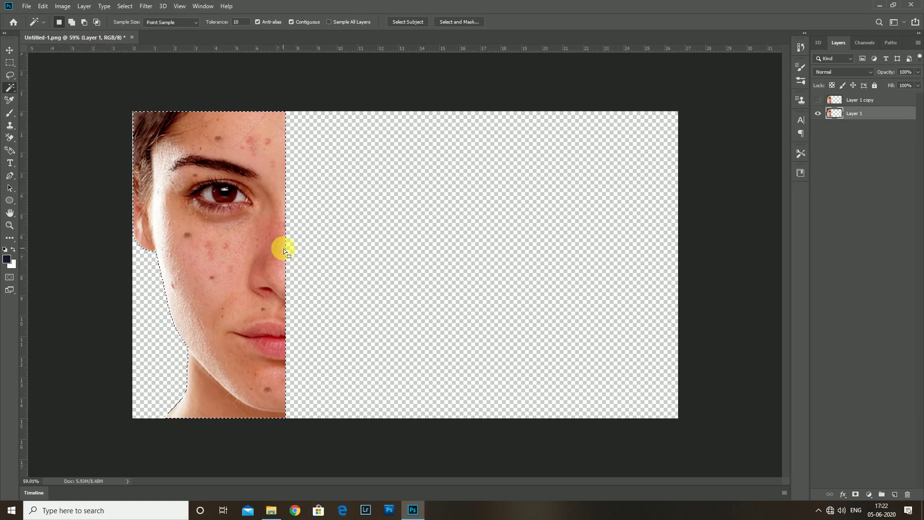
{"action": "key", "text": "ctrl+j"}
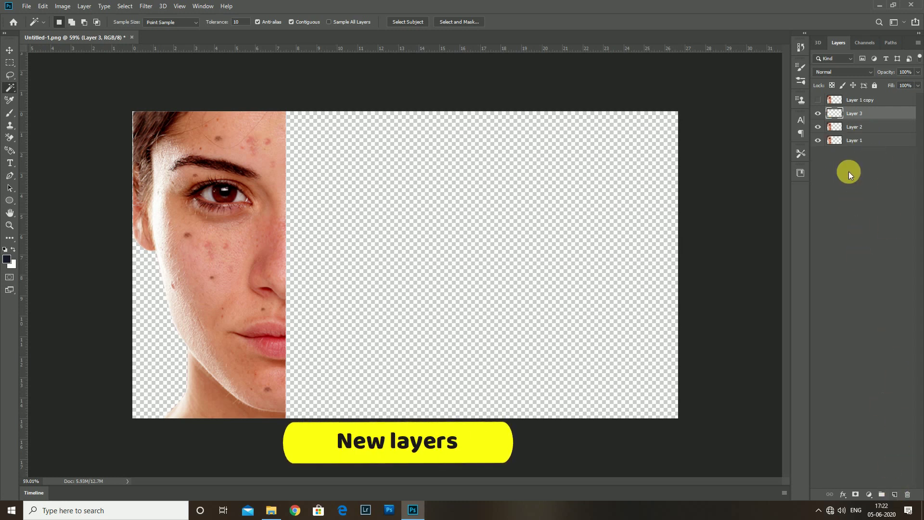
- Fill Layer 3 with dark navy, place Layer 2 above it, and check Layer 1's blending options
{"action": "key", "text": "alt+BackSpace"}
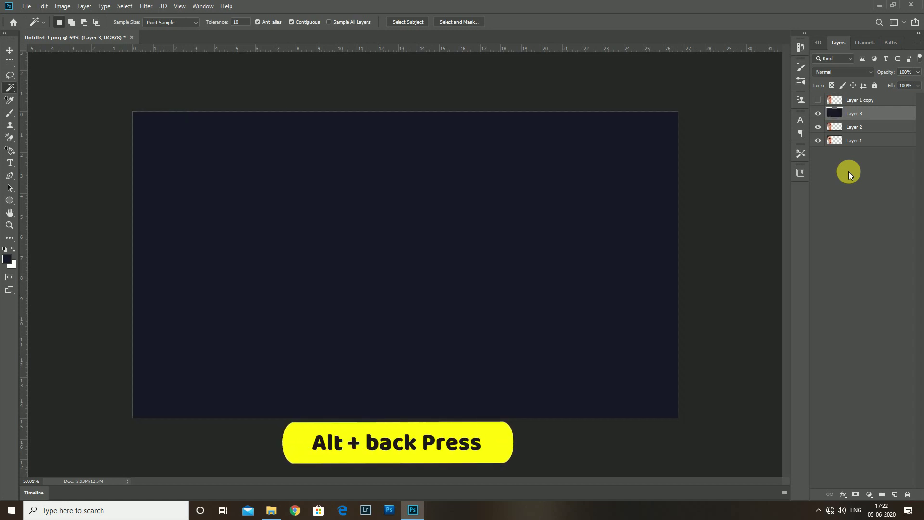
{"action": "left_click_drag", "start_coordinate": [866, 130], "coordinate": [857, 109]}
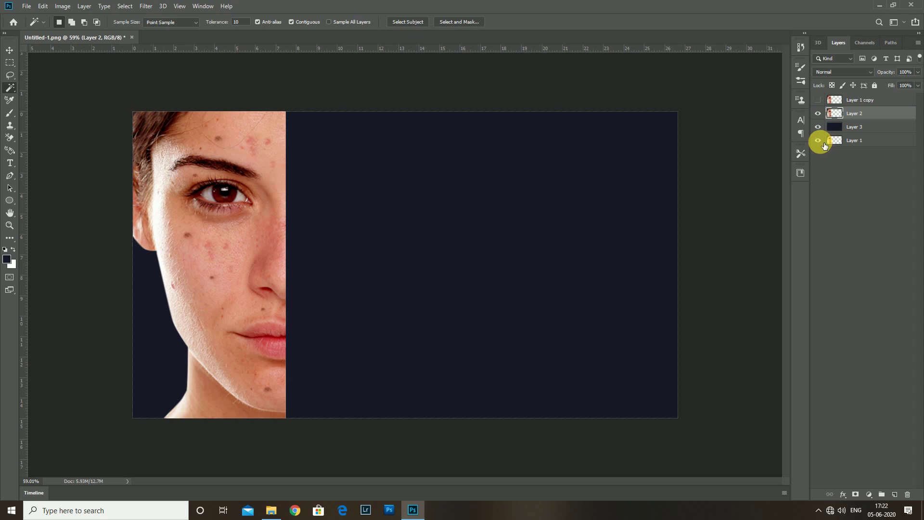
{"action": "left_click", "coordinate": [838, 140]}
{"action": "key", "text": "space"}
{"action": "double_click", "coordinate": [858, 136]}
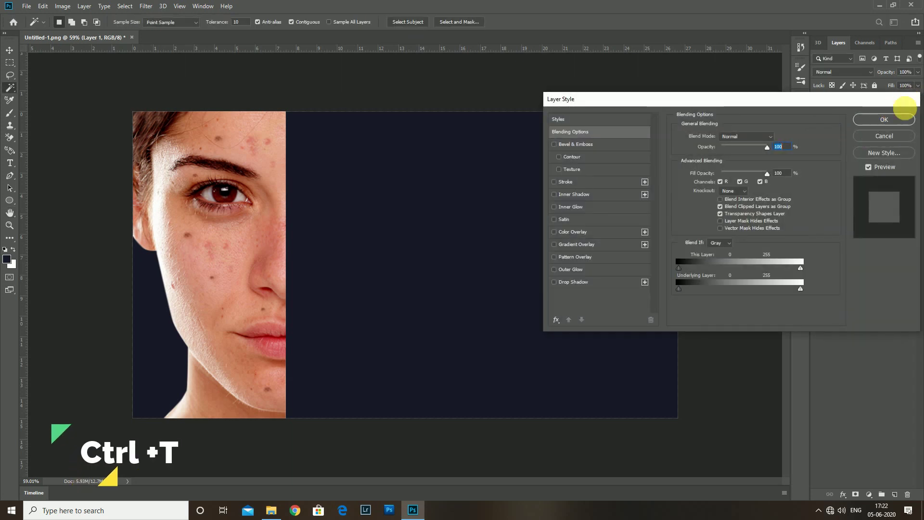
{"action": "left_click", "coordinate": [914, 99]}
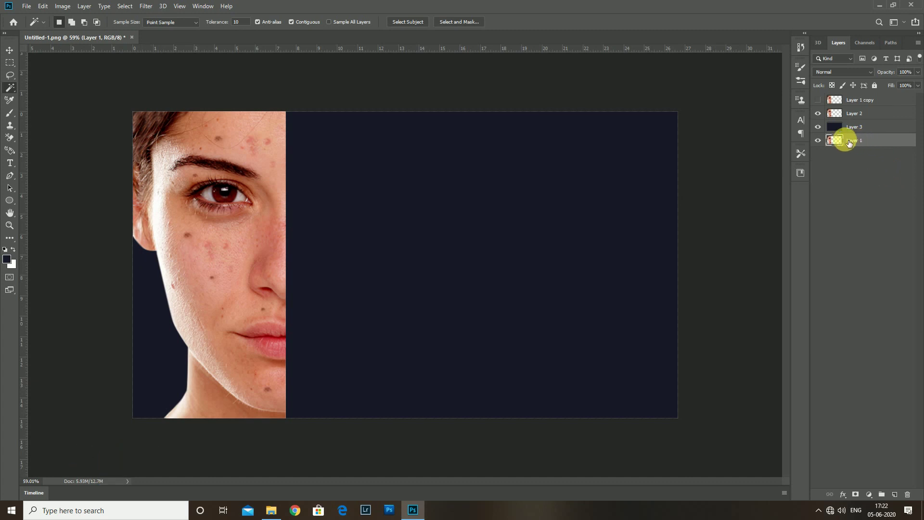
- Make Layer 2 the active layer with the canvas at 59% zoom
{"action": "scroll", "coordinate": [374, 260], "scroll_direction": "up", "scroll_amount": 1}
{"action": "scroll", "coordinate": [374, 260], "scroll_direction": "up", "scroll_amount": 1}
{"action": "scroll", "coordinate": [359, 278], "scroll_direction": "down", "scroll_amount": 3}
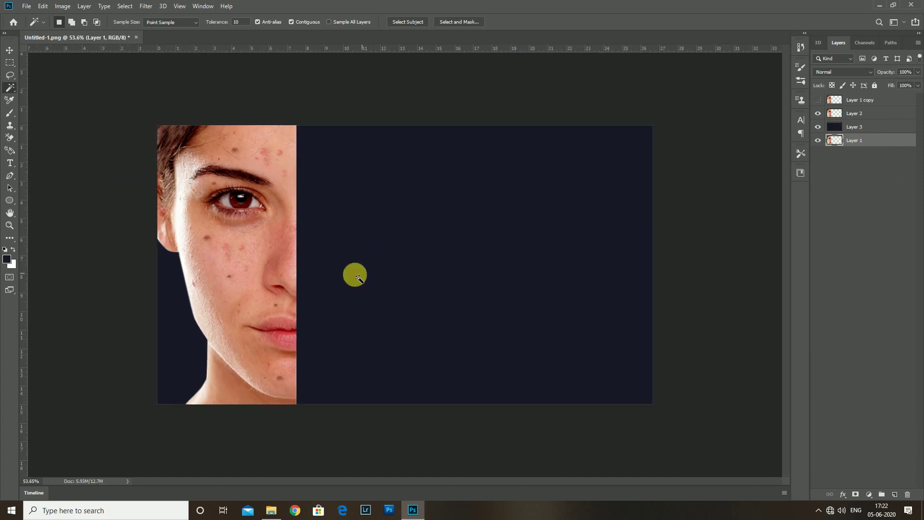
{"action": "scroll", "coordinate": [357, 277], "scroll_direction": "up", "scroll_amount": 2}
{"action": "scroll", "coordinate": [330, 274], "scroll_direction": "down", "scroll_amount": 1}
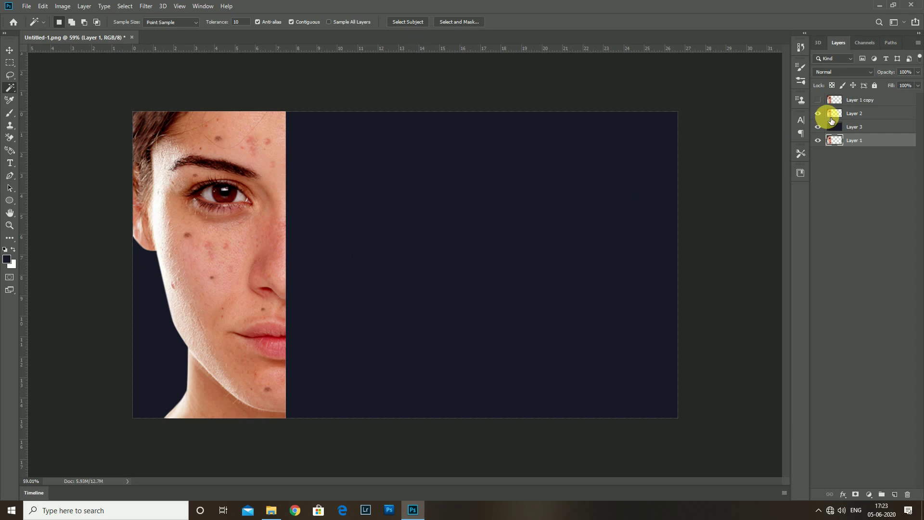
{"action": "left_click", "coordinate": [832, 117]}
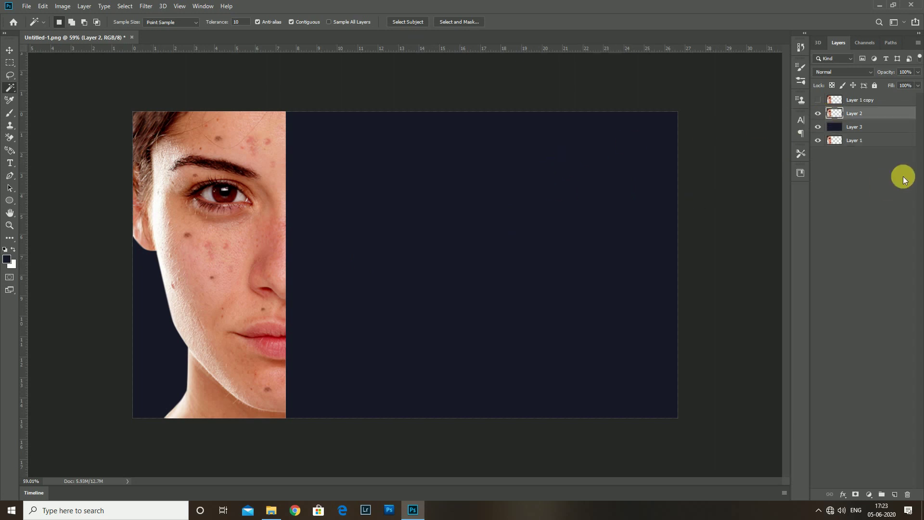
- Flip the Layer 2 half face horizontally with Free Transform
{"action": "left_click", "coordinate": [821, 102], "text": "ctrl"}
{"action": "key", "text": "ctrl+t"}
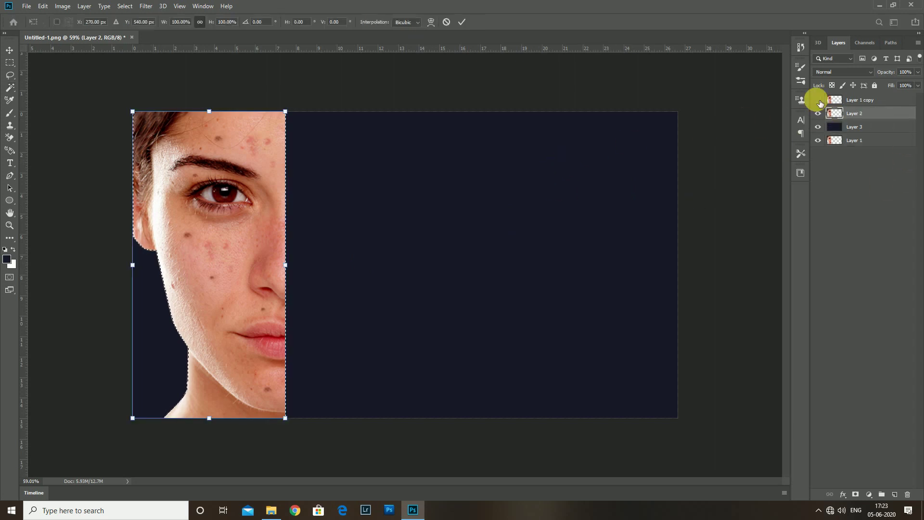
{"action": "left_click", "coordinate": [818, 100]}
{"action": "right_click", "coordinate": [244, 259]}
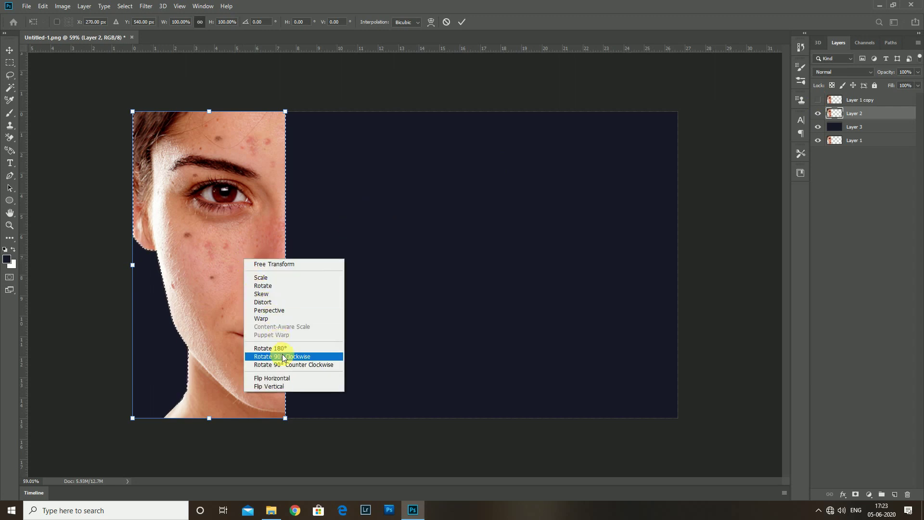
{"action": "left_click", "coordinate": [282, 379]}
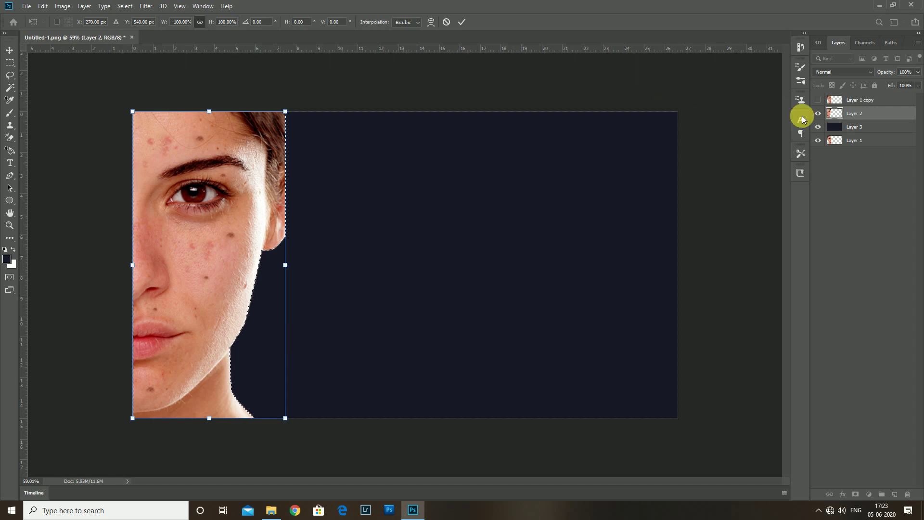
{"action": "left_click", "coordinate": [818, 100]}
{"action": "key", "text": "w"}
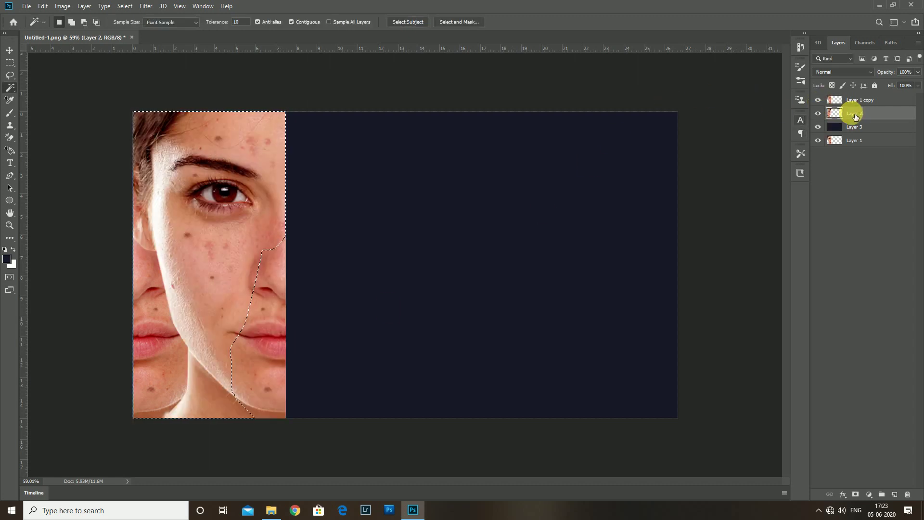
- Move Layer 2 above Layer 1 copy and slide the mirrored half to the right
{"action": "left_click_drag", "start_coordinate": [864, 119], "coordinate": [859, 96]}
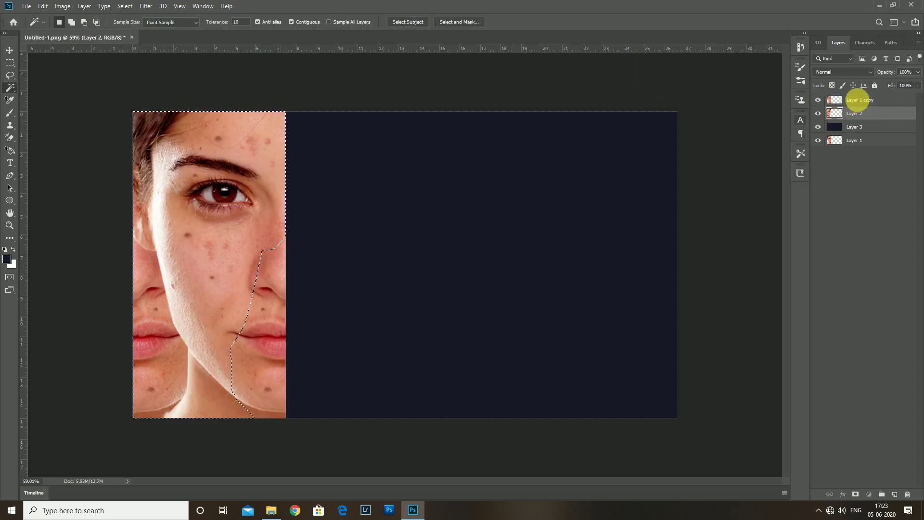
{"action": "scroll", "coordinate": [387, 219], "scroll_direction": "down", "scroll_amount": 1, "text": "alt"}
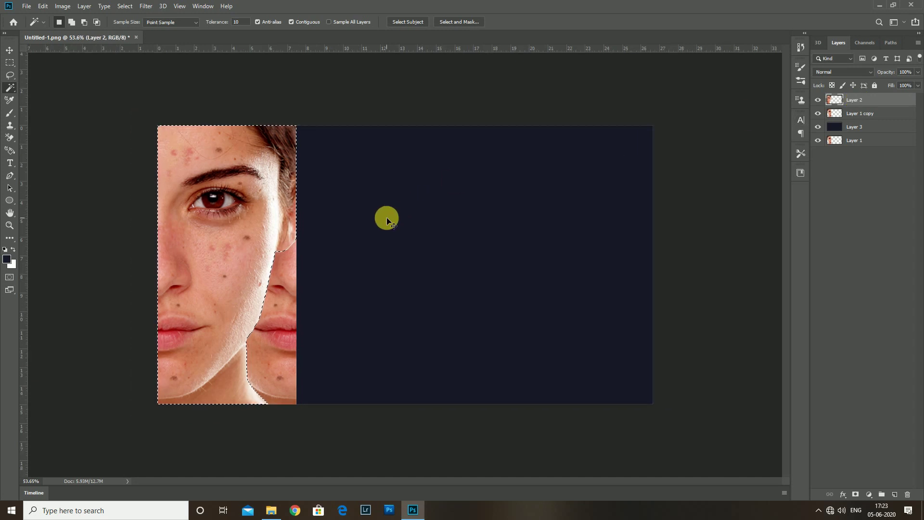
{"action": "scroll", "coordinate": [379, 231], "scroll_direction": "up", "scroll_amount": 1, "text": "alt"}
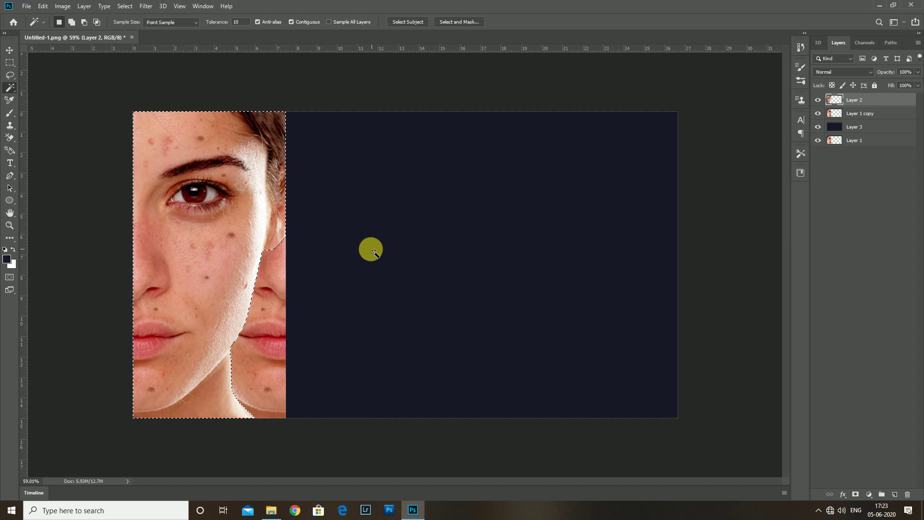
{"action": "key", "text": "v"}
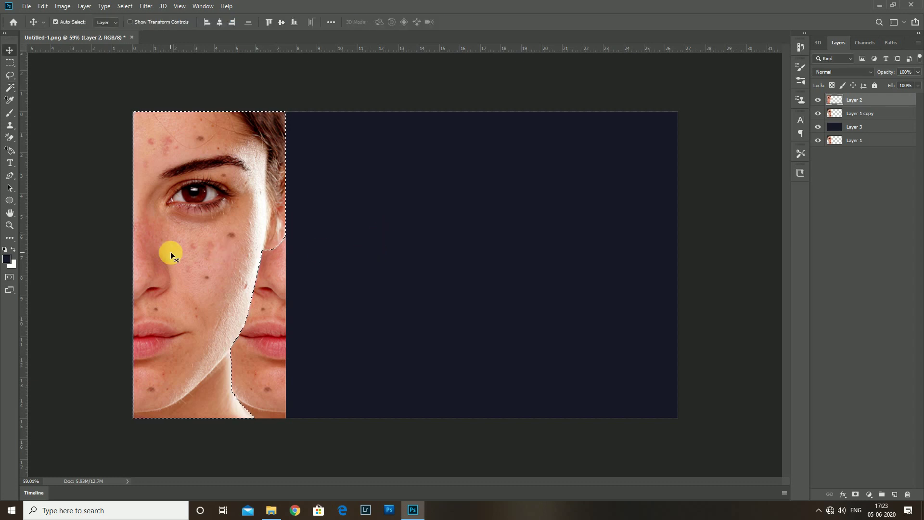
{"action": "mouse_move", "coordinate": [180, 255]}
{"action": "left_mouse_down"}
{"action": "mouse_move", "coordinate": [353, 257]}
{"action": "mouse_move", "coordinate": [332, 256]}
{"action": "left_mouse_up"}
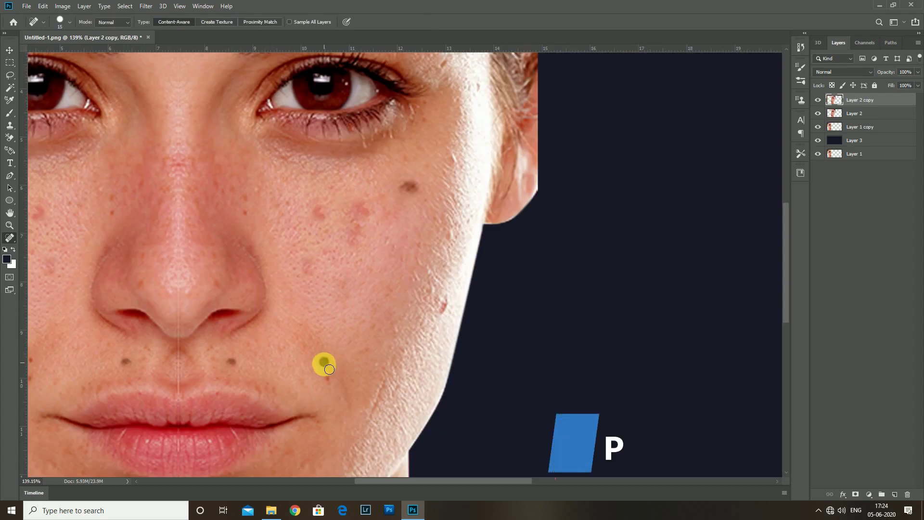
- Spot-heal the red blemishes and the mole on the cheeks
{"action": "left_click", "coordinate": [319, 212]}
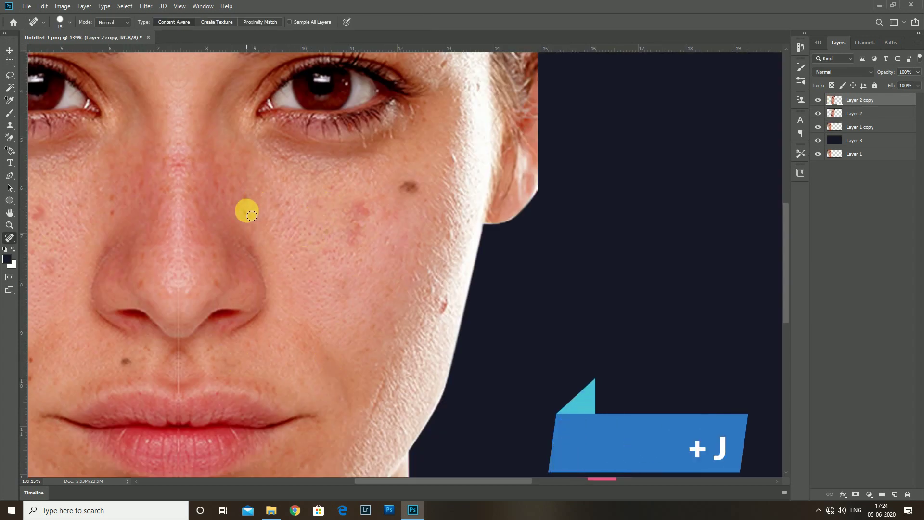
{"action": "left_click", "coordinate": [247, 195]}
{"action": "left_click_drag", "start_coordinate": [410, 184], "coordinate": [422, 193]}
{"action": "key", "text": "ctrl+z"}
{"action": "mouse_move", "coordinate": [366, 226]}
{"action": "left_mouse_down"}
{"action": "mouse_move", "coordinate": [345, 233]}
{"action": "mouse_move", "coordinate": [347, 262]}
{"action": "left_mouse_up"}
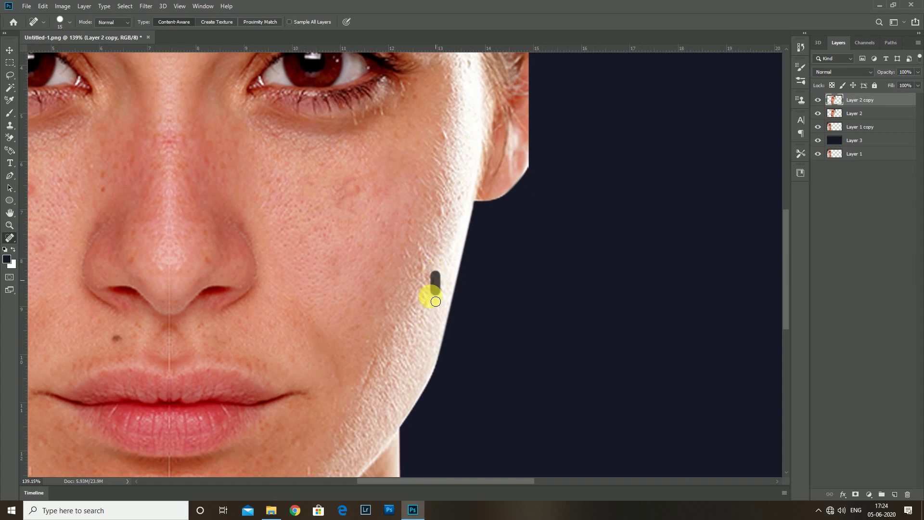
{"action": "left_click_drag", "start_coordinate": [436, 302], "coordinate": [436, 302]}
{"action": "scroll", "coordinate": [436, 298], "scroll_direction": "up", "scroll_amount": 3}
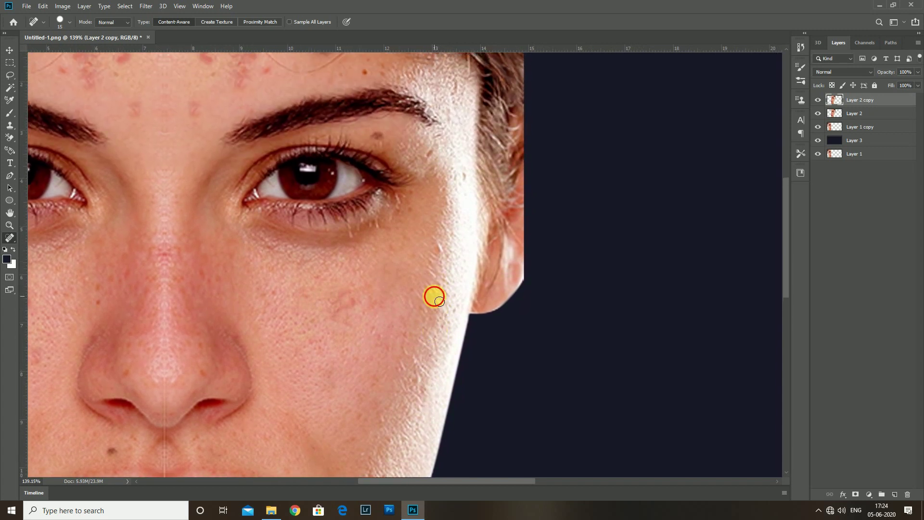
{"action": "scroll", "coordinate": [438, 297], "scroll_direction": "up", "scroll_amount": 1}
{"action": "scroll", "coordinate": [442, 277], "scroll_direction": "up", "scroll_amount": 1}
{"action": "scroll", "coordinate": [444, 279], "scroll_direction": "up", "scroll_amount": 1}
{"action": "scroll", "coordinate": [463, 274], "scroll_direction": "up", "scroll_amount": 1}
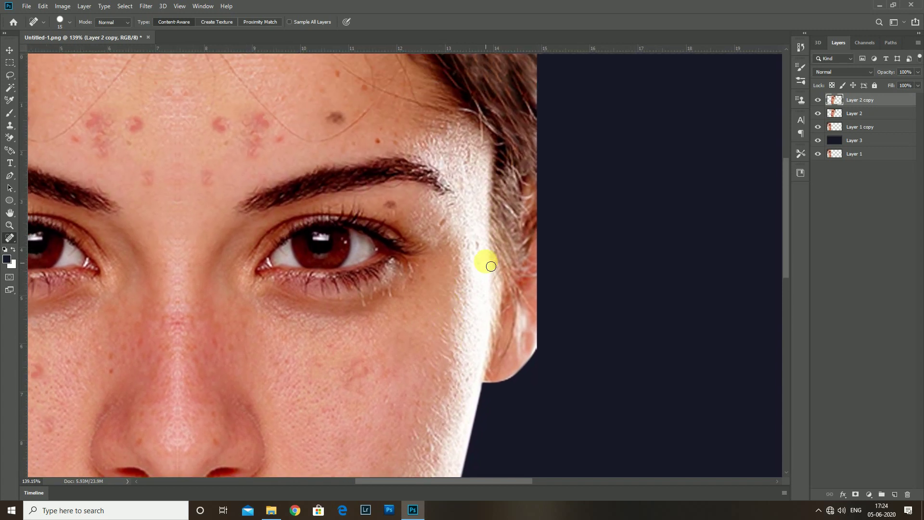
{"action": "scroll", "coordinate": [481, 258], "scroll_direction": "up", "scroll_amount": 1}
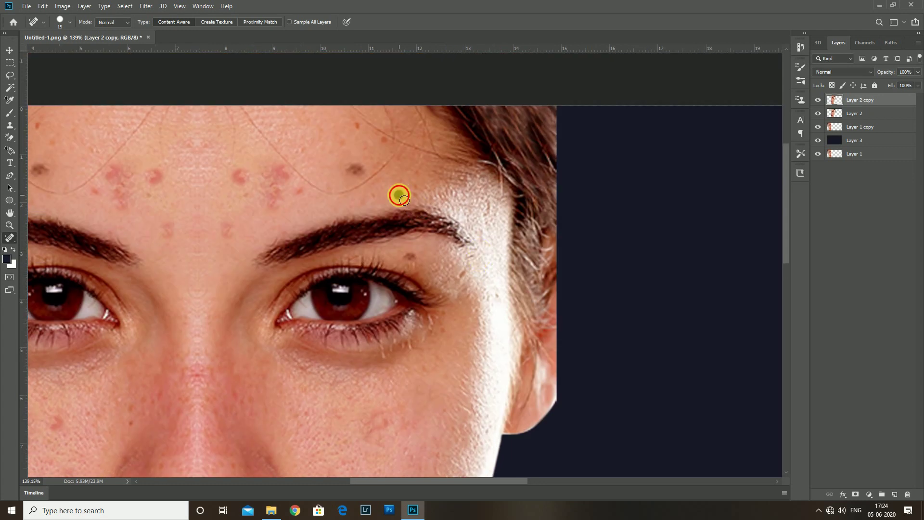
{"action": "scroll", "coordinate": [409, 186], "scroll_direction": "up", "scroll_amount": 1}
- Spot-heal the red blemishes across the forehead and above the brow
{"action": "left_click", "coordinate": [383, 193]}
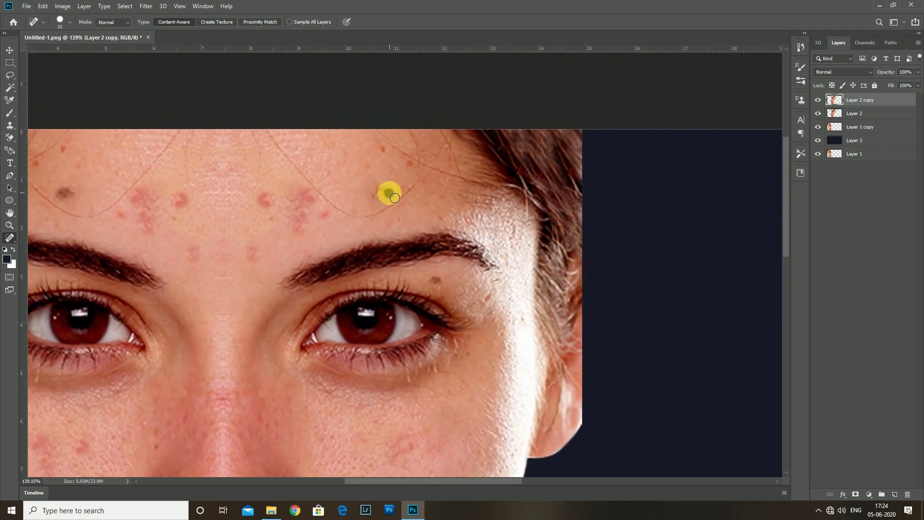
{"action": "left_click", "coordinate": [308, 205]}
{"action": "left_click", "coordinate": [299, 224]}
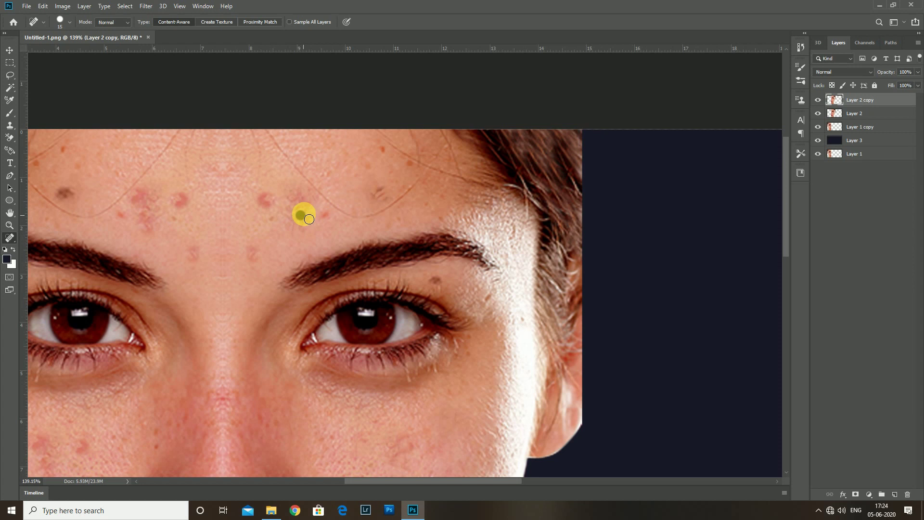
{"action": "left_click", "coordinate": [267, 201]}
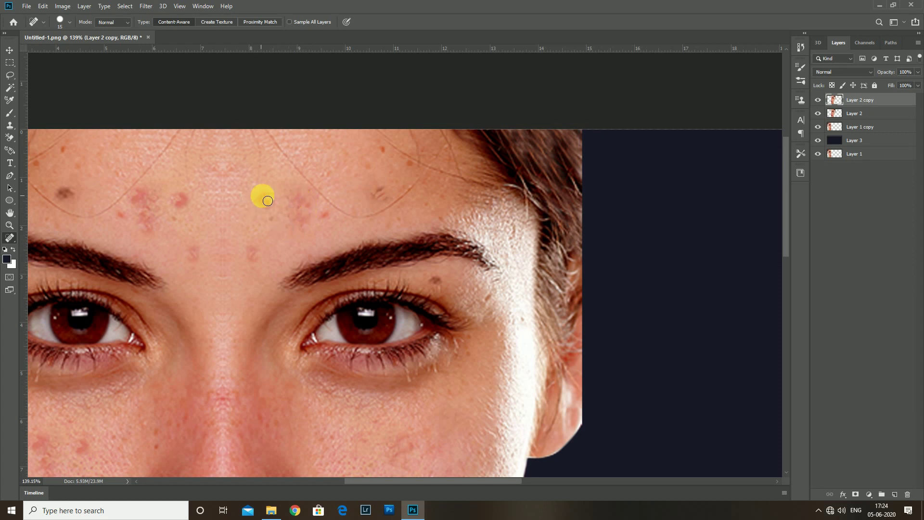
{"action": "left_click_drag", "start_coordinate": [264, 206], "coordinate": [284, 200]}
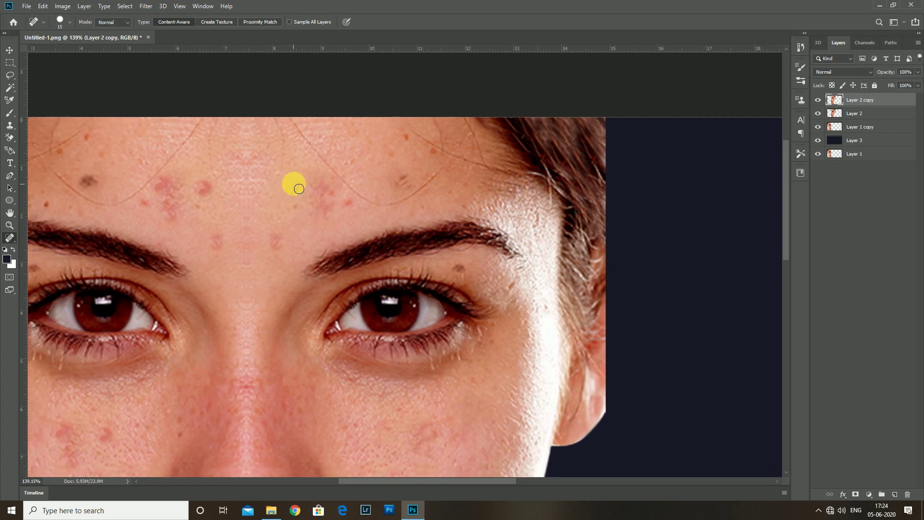
{"action": "scroll", "coordinate": [289, 217], "scroll_direction": "down", "scroll_amount": 1}
{"action": "left_click", "coordinate": [278, 233]}
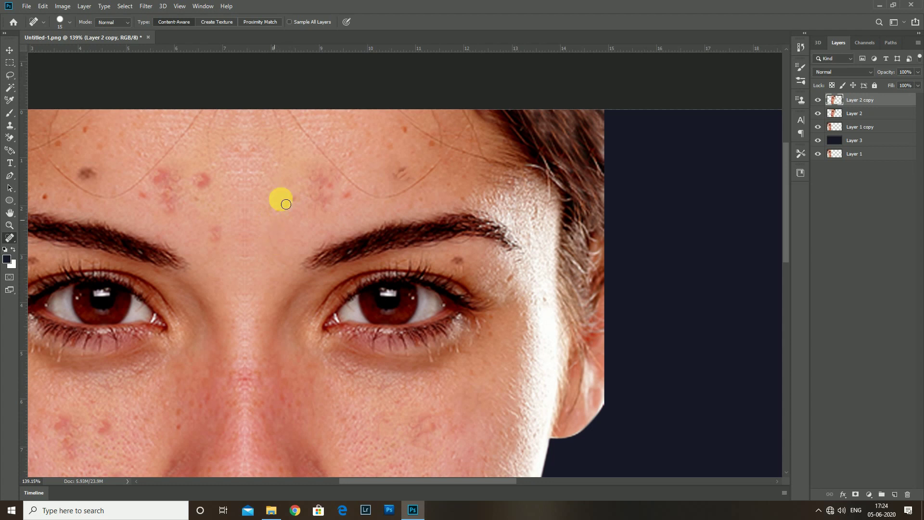
{"action": "left_click", "coordinate": [343, 203]}
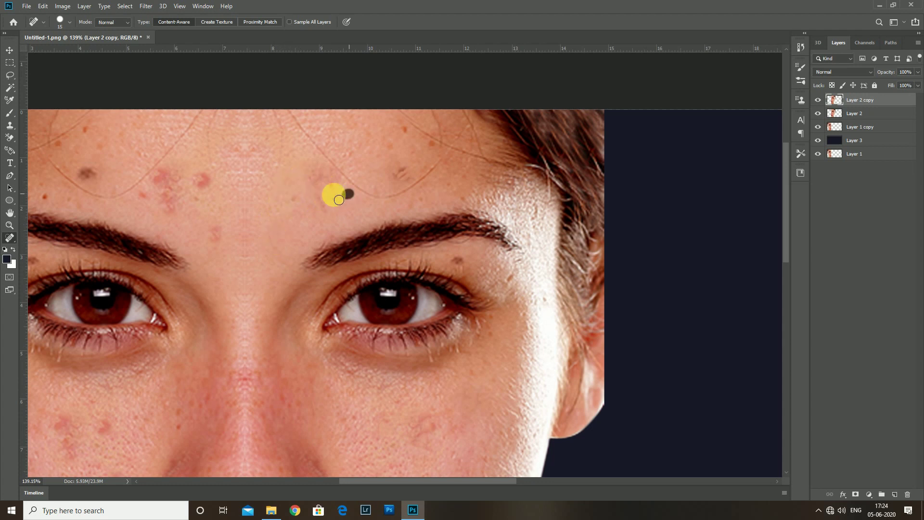
{"action": "left_click", "coordinate": [399, 172]}
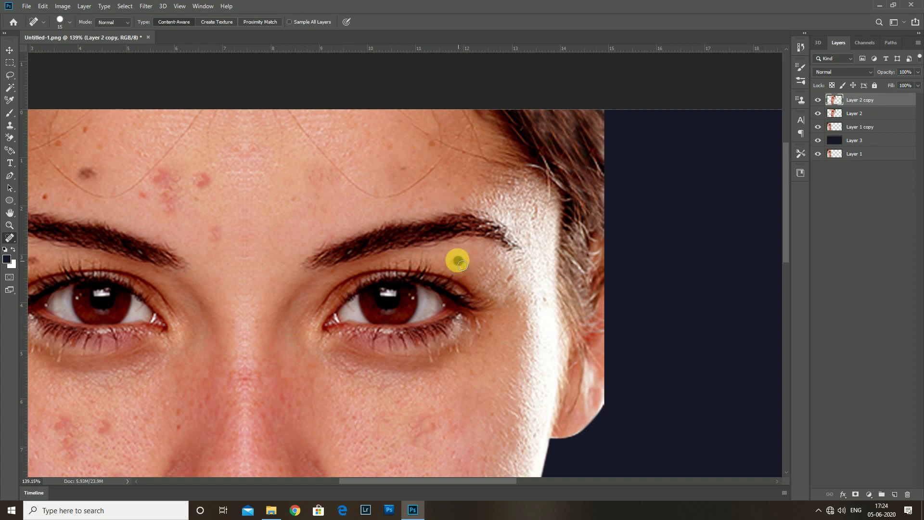
{"action": "scroll", "coordinate": [457, 275], "scroll_direction": "down", "scroll_amount": 3}
{"action": "scroll", "coordinate": [385, 337], "scroll_direction": "down", "scroll_amount": 5}
- Spot-heal the chin moles and the spots beside the lips, nostril and cheek
{"action": "left_click", "coordinate": [264, 389]}
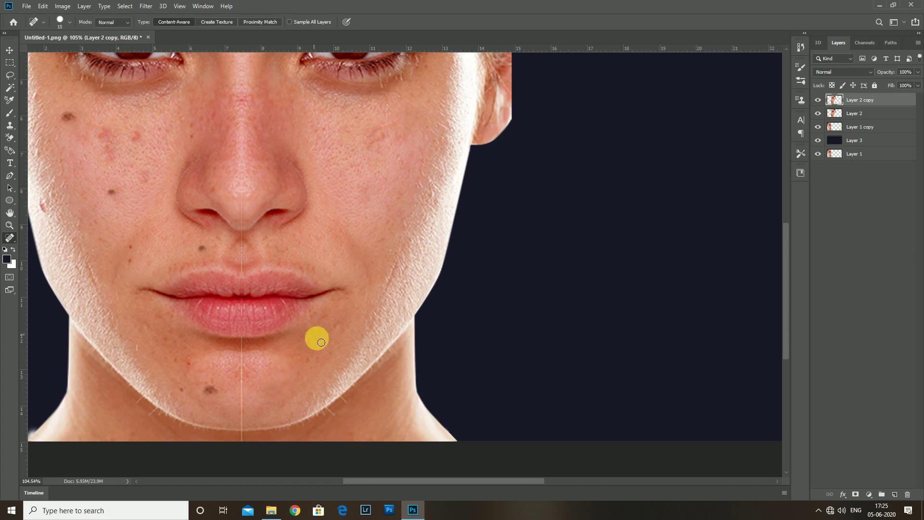
{"action": "left_click", "coordinate": [306, 362]}
{"action": "left_click", "coordinate": [341, 332]}
{"action": "scroll", "coordinate": [354, 313], "scroll_direction": "up", "scroll_amount": 2}
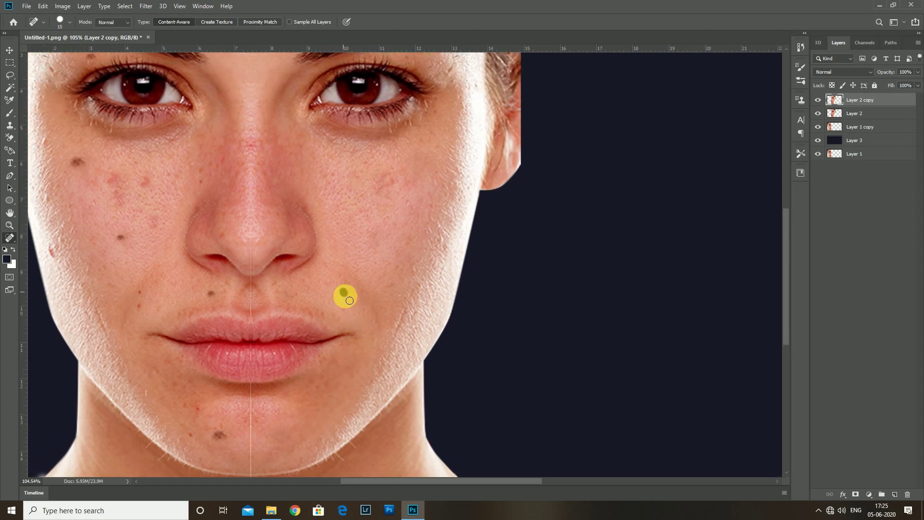
{"action": "scroll", "coordinate": [345, 315], "scroll_direction": "up", "scroll_amount": 2}
{"action": "scroll", "coordinate": [340, 347], "scroll_direction": "up", "scroll_amount": 1}
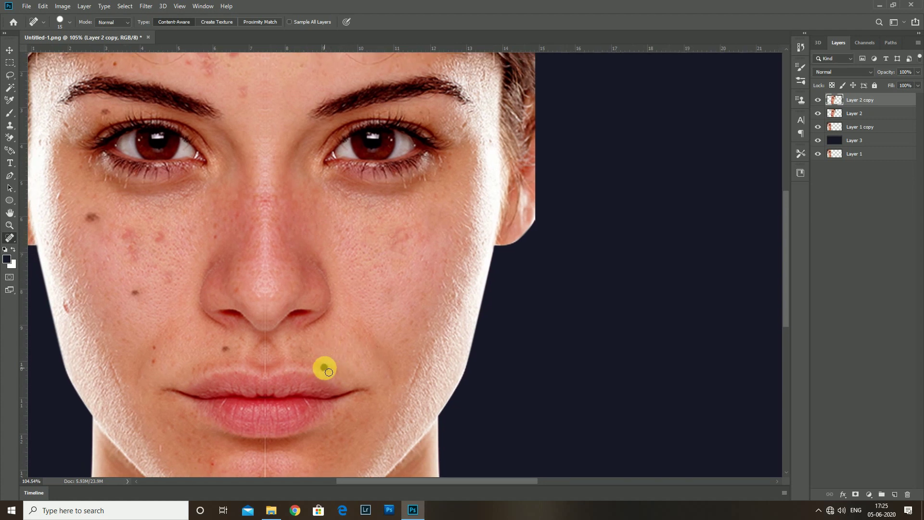
{"action": "scroll", "coordinate": [301, 356], "scroll_direction": "up", "scroll_amount": 1}
{"action": "left_click", "coordinate": [302, 347]}
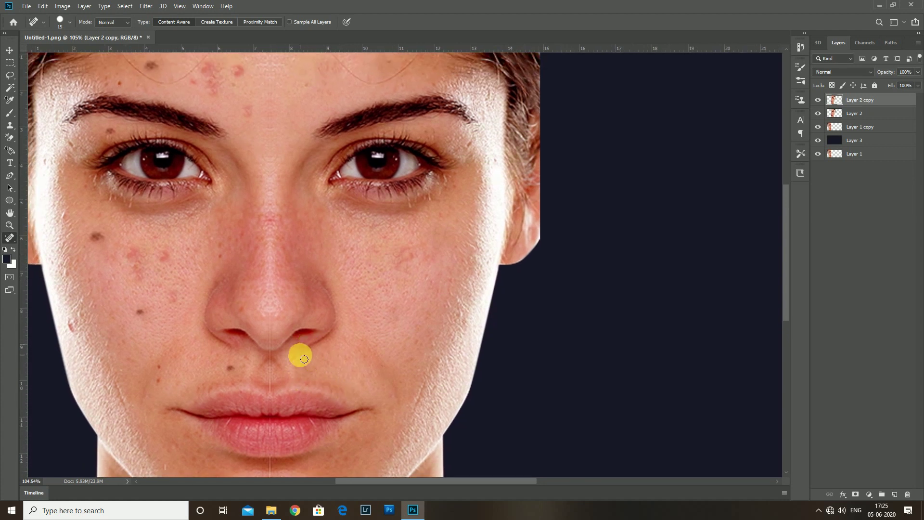
{"action": "scroll", "coordinate": [337, 337], "scroll_direction": "up", "scroll_amount": 1}
{"action": "left_click", "coordinate": [388, 289]}
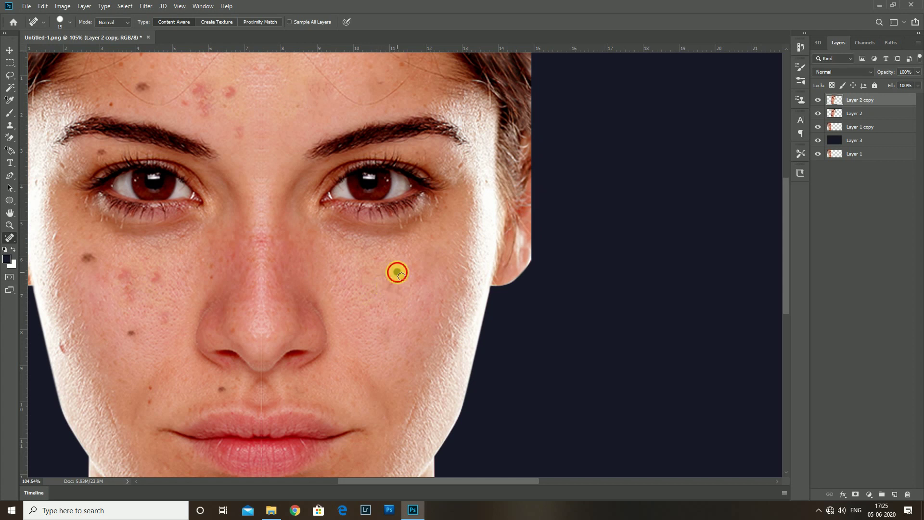
{"action": "left_click", "coordinate": [393, 285]}
{"action": "scroll", "coordinate": [380, 286], "scroll_direction": "up", "scroll_amount": 1}
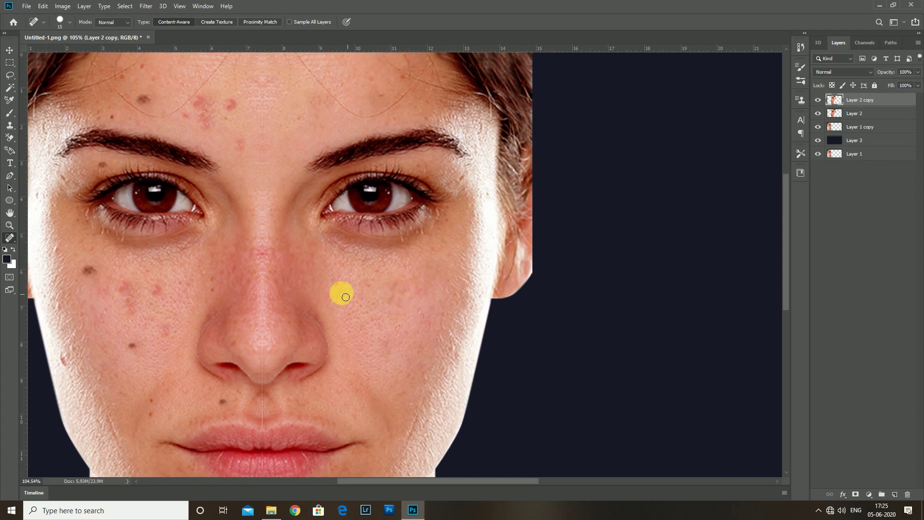
{"action": "right_click", "coordinate": [12, 243]}
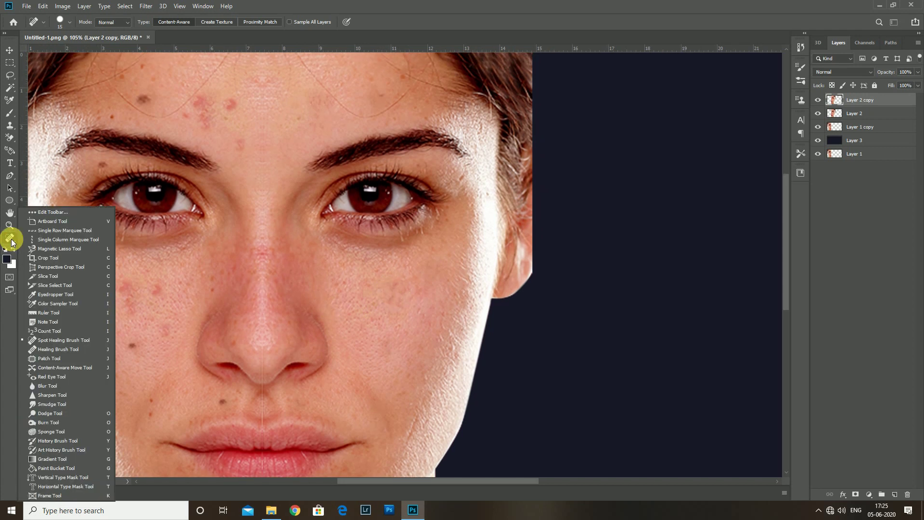
- With the Healing Brush, heal a cheek blemish from sampled clean skin
{"action": "left_click", "coordinate": [58, 349]}
{"action": "scroll", "coordinate": [335, 364], "scroll_direction": "up", "scroll_amount": 1}
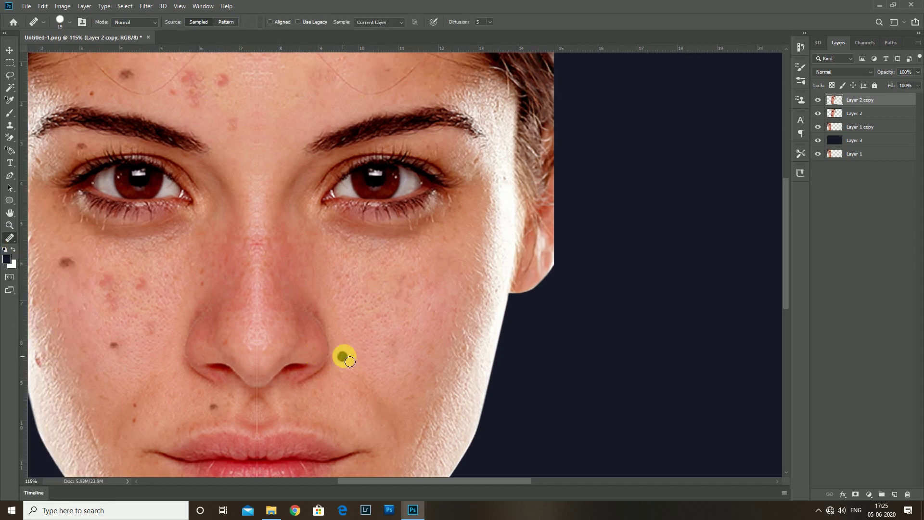
{"action": "left_click", "coordinate": [386, 290], "text": "alt"}
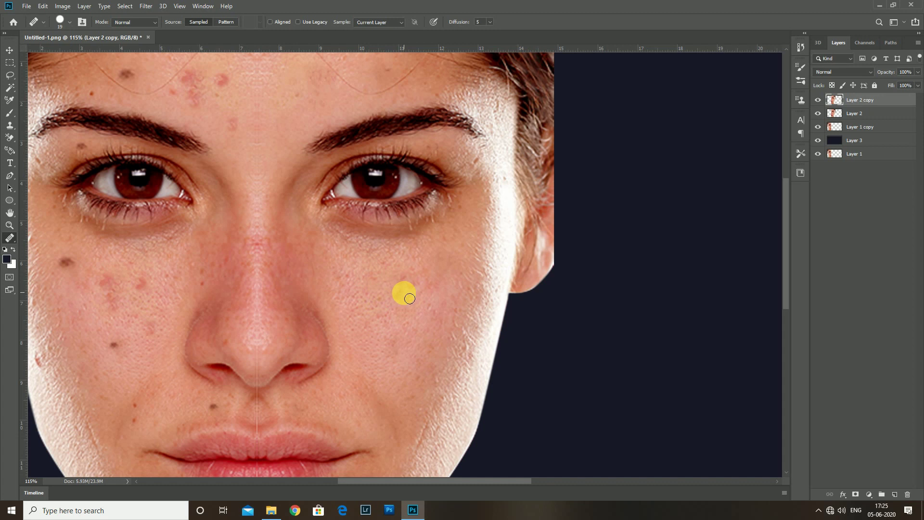
{"action": "left_click", "coordinate": [397, 291]}
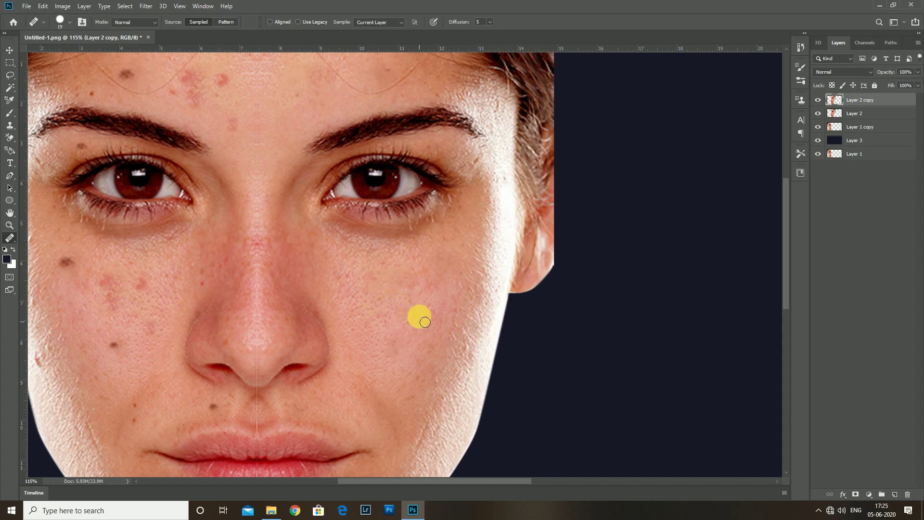
{"action": "scroll", "coordinate": [419, 316], "scroll_direction": "up", "scroll_amount": 5}
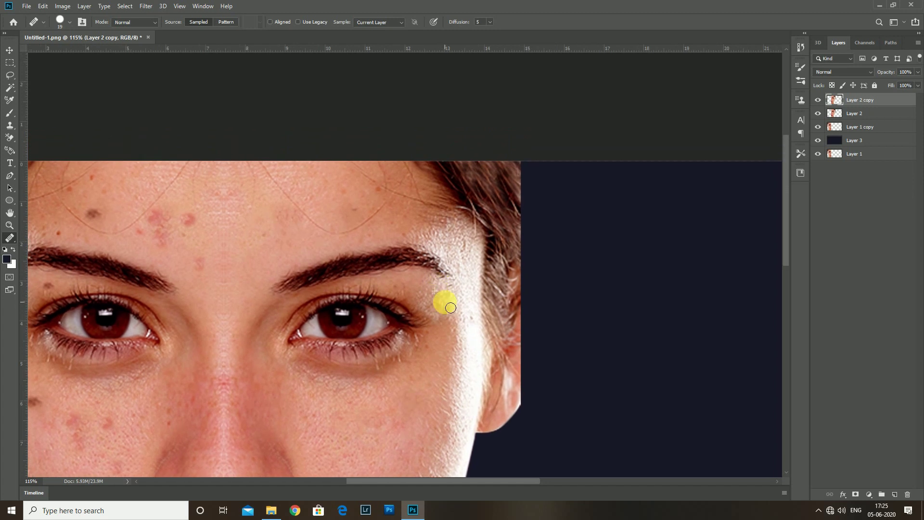
{"action": "scroll", "coordinate": [404, 274], "scroll_direction": "down", "scroll_amount": 2}
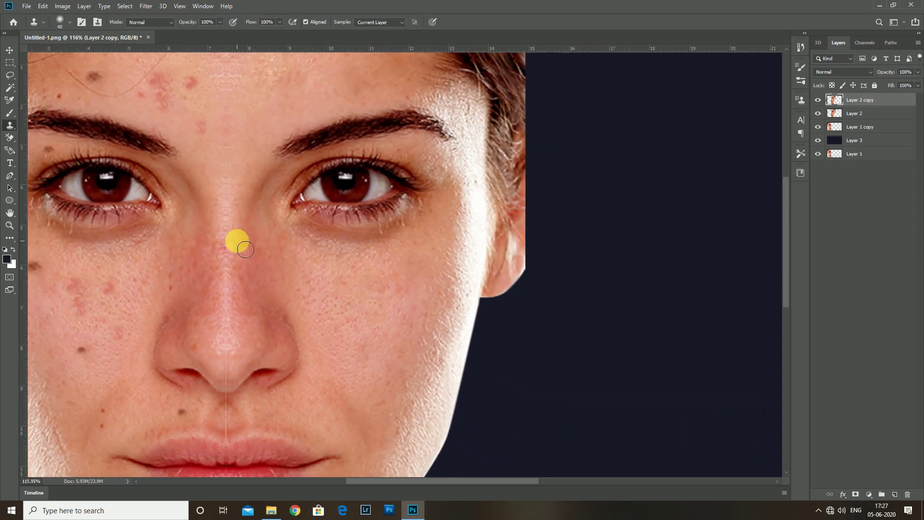
{"action": "scroll", "coordinate": [237, 268], "scroll_direction": "up", "scroll_amount": 2}
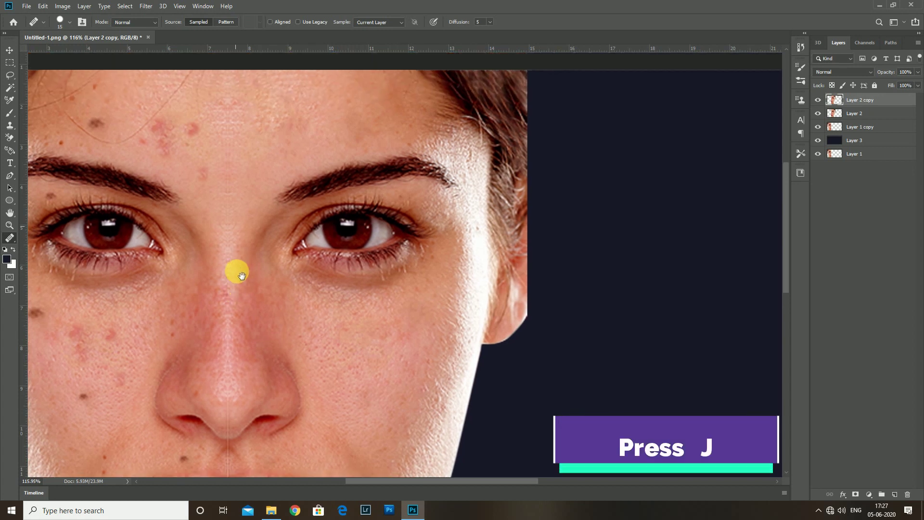
{"action": "scroll", "coordinate": [279, 136], "scroll_direction": "up", "scroll_amount": 2}
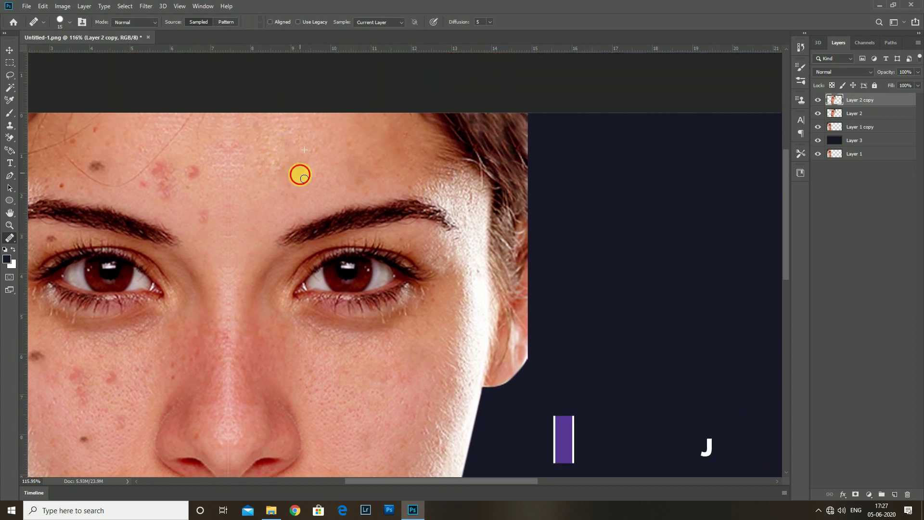
- Sample clean forehead skin and paint away the forehead blemishes
{"action": "left_click", "coordinate": [304, 146], "text": "alt"}
{"action": "left_click_drag", "start_coordinate": [274, 169], "coordinate": [308, 179]}
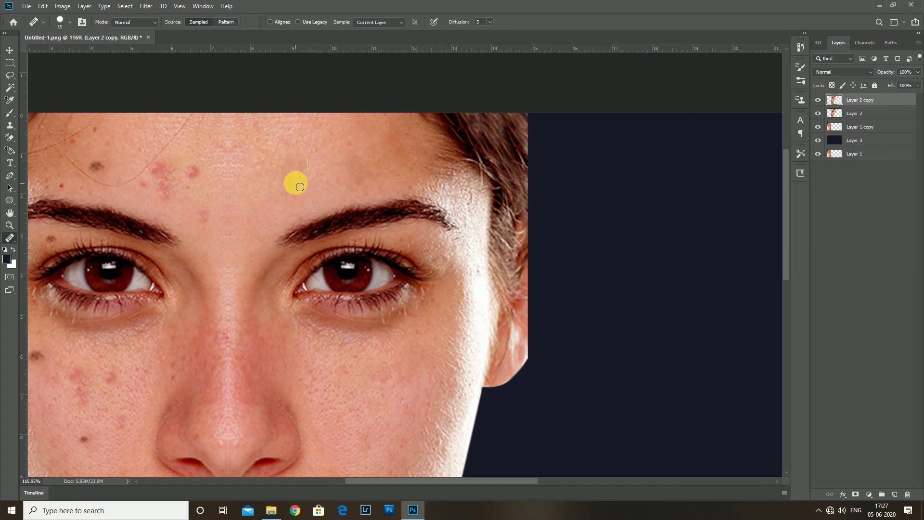
{"action": "left_click_drag", "start_coordinate": [341, 151], "coordinate": [361, 189]}
{"action": "left_click_drag", "start_coordinate": [293, 187], "coordinate": [295, 190]}
{"action": "left_click", "coordinate": [261, 218], "text": "alt"}
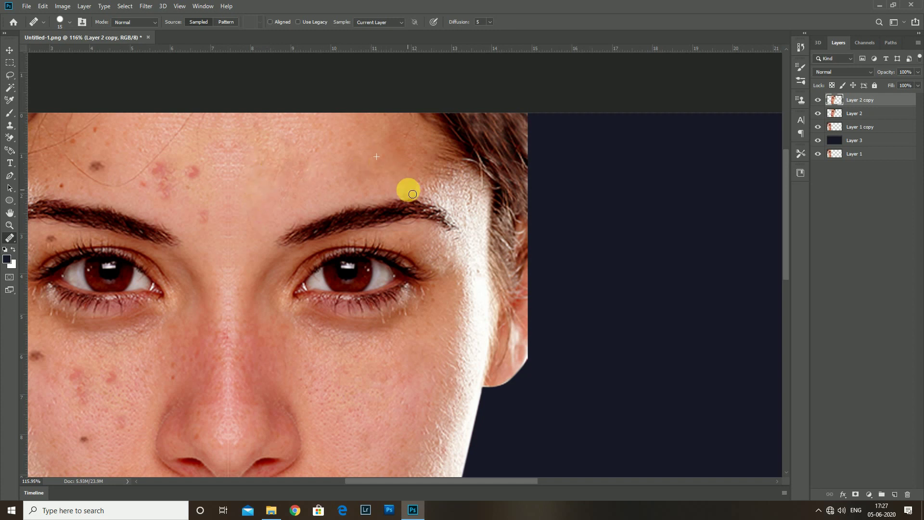
- Heal the spots under the right eye and near its outer corner
{"action": "scroll", "coordinate": [388, 174], "scroll_direction": "down", "scroll_amount": 1}
{"action": "scroll", "coordinate": [403, 221], "scroll_direction": "down", "scroll_amount": 1}
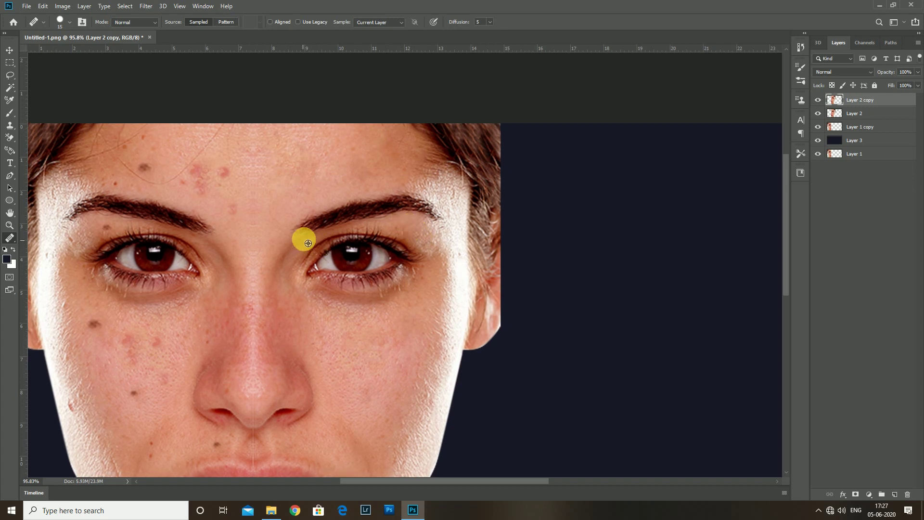
{"action": "scroll", "coordinate": [292, 250], "scroll_direction": "down", "scroll_amount": 1}
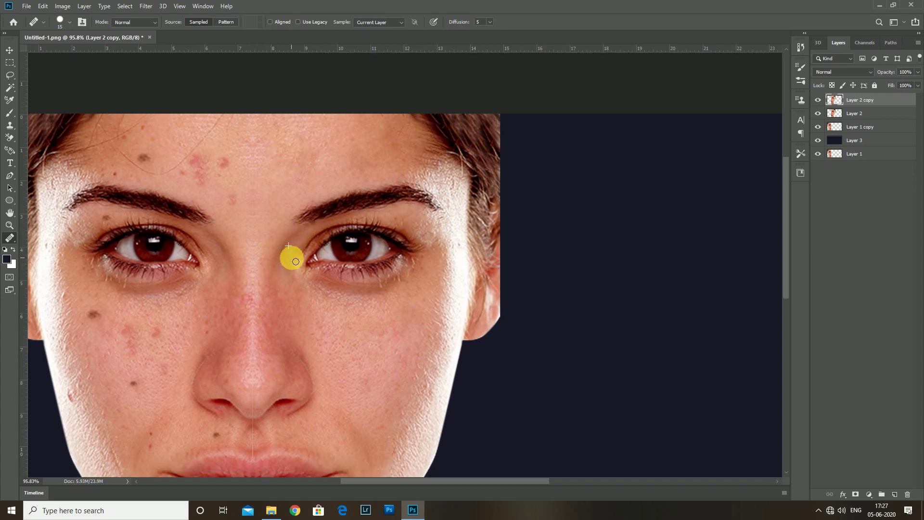
{"action": "scroll", "coordinate": [293, 255], "scroll_direction": "down", "scroll_amount": 5}
{"action": "scroll", "coordinate": [294, 250], "scroll_direction": "right", "scroll_amount": 4}
{"action": "left_click", "coordinate": [293, 247]}
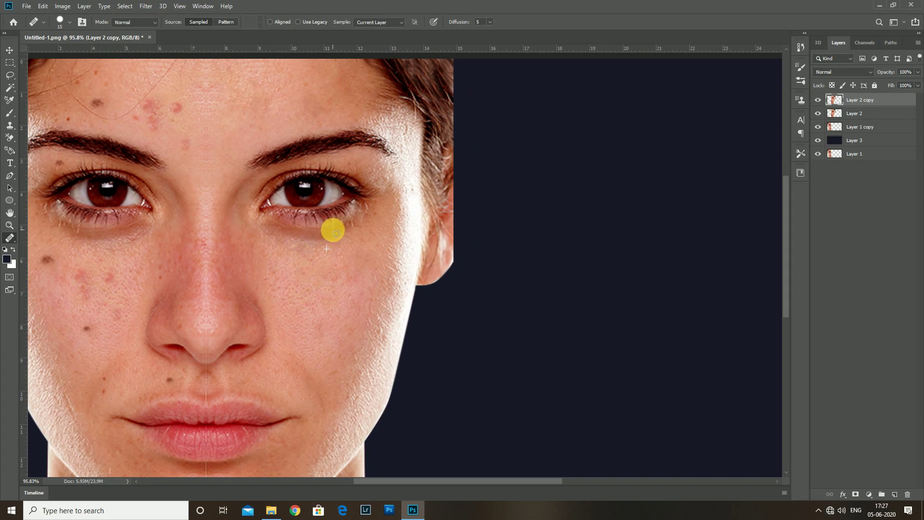
{"action": "left_click", "coordinate": [340, 242], "text": "alt"}
{"action": "left_click_drag", "start_coordinate": [359, 219], "coordinate": [372, 211]}
{"action": "scroll", "coordinate": [368, 221], "scroll_direction": "down", "scroll_amount": 1}
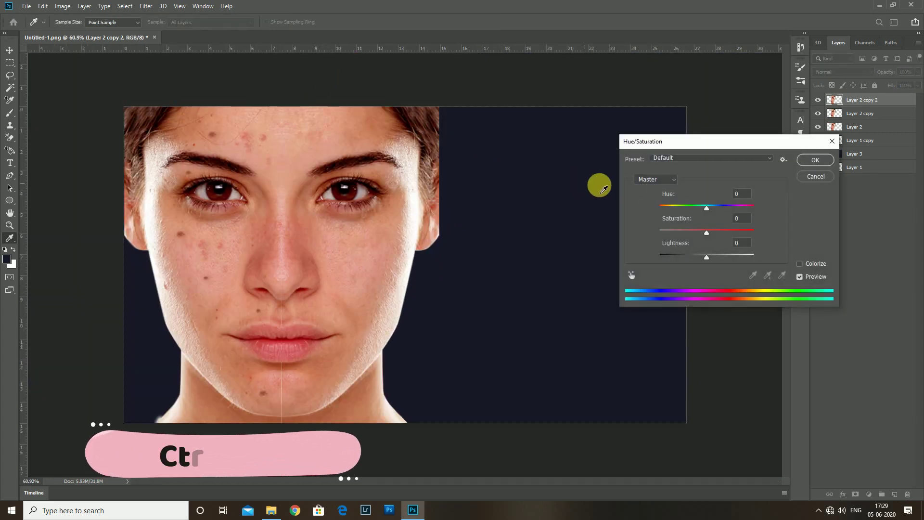
- Desaturate the Yellows range fully to -100 with Hue/Saturation
{"action": "left_click", "coordinate": [660, 178]}
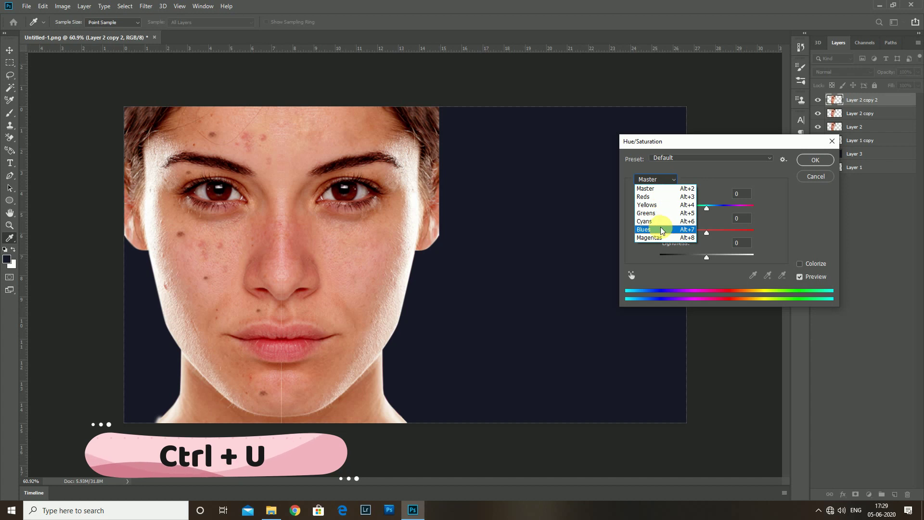
{"action": "left_click", "coordinate": [658, 206]}
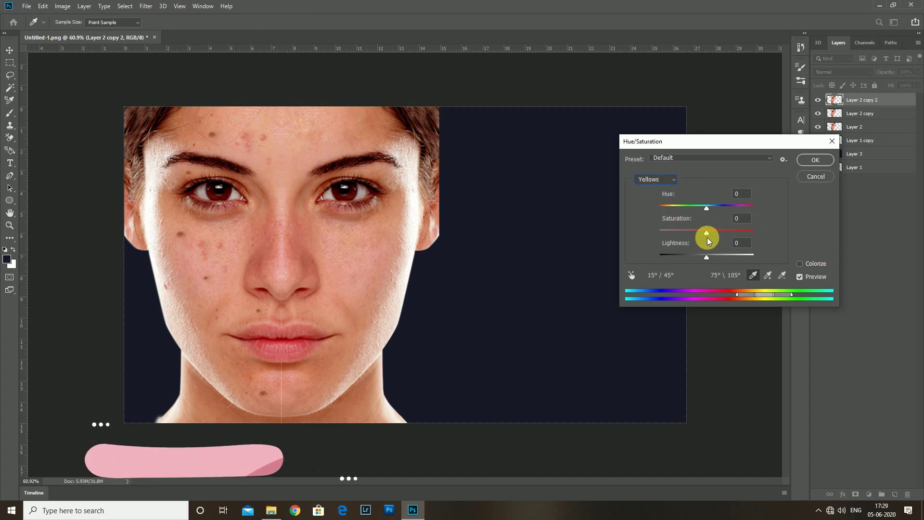
{"action": "left_click_drag", "start_coordinate": [706, 232], "coordinate": [657, 226]}
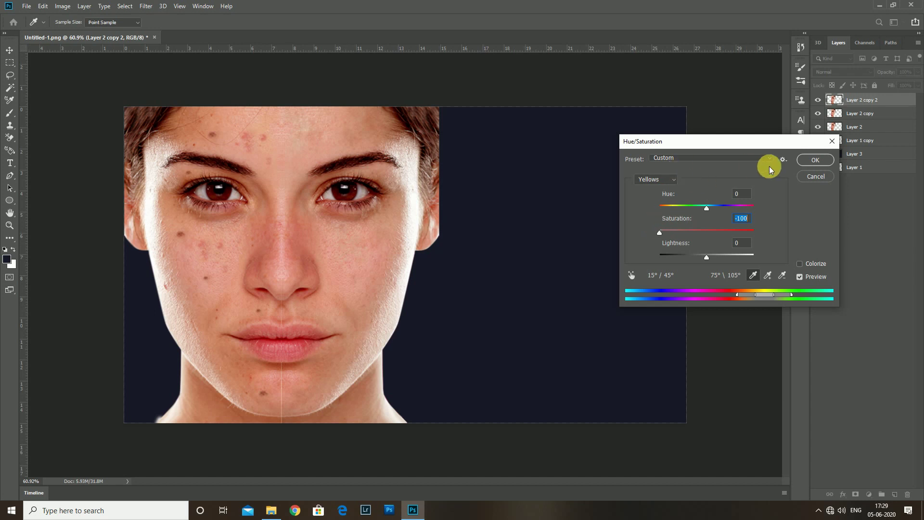
{"action": "left_click", "coordinate": [804, 160]}
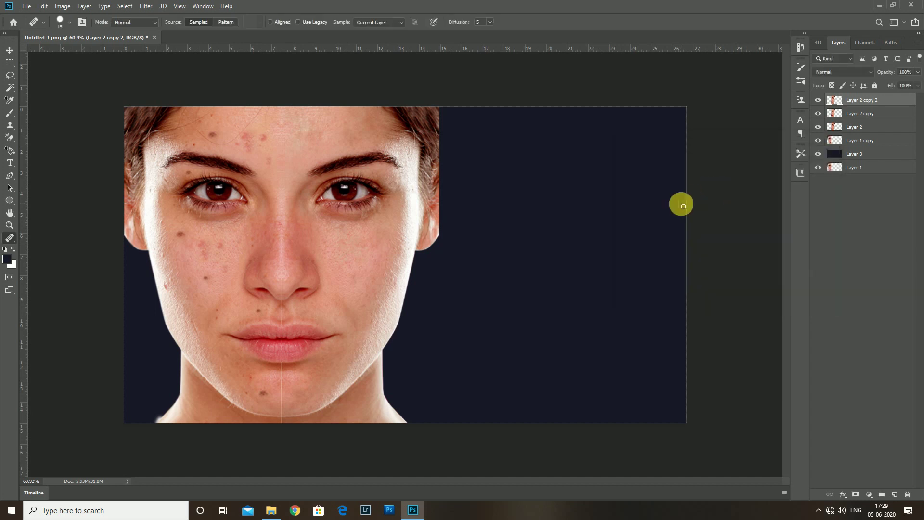
- Lower the Greens saturation to -87 in a second Hue/Saturation pass
{"action": "key", "text": "ctrl+u"}
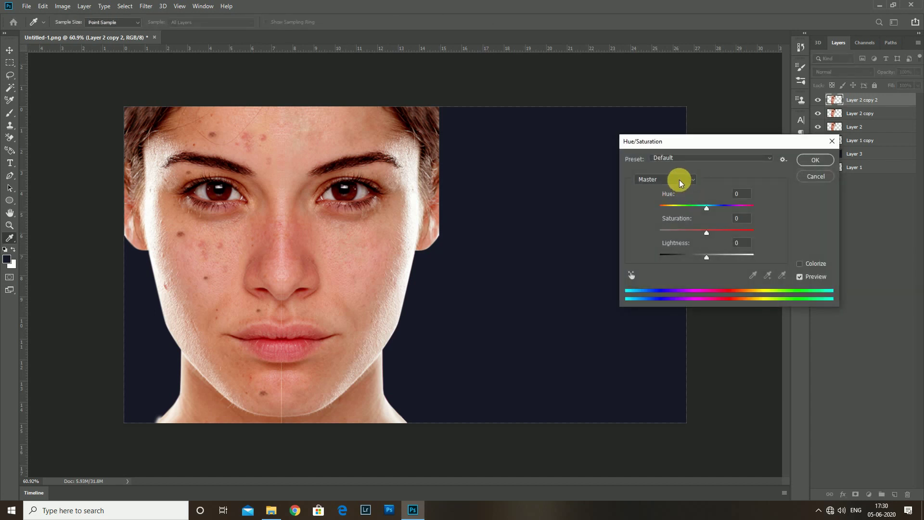
{"action": "left_click", "coordinate": [680, 180]}
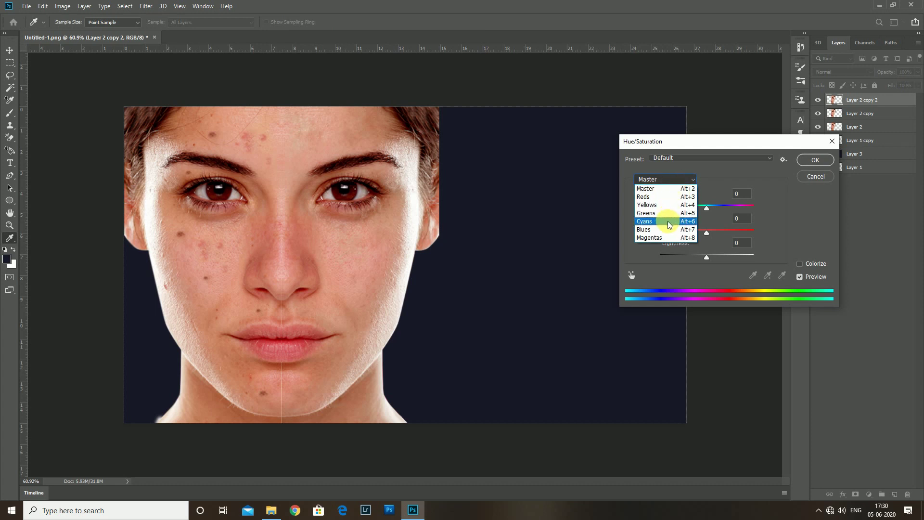
{"action": "left_click", "coordinate": [668, 213]}
{"action": "left_click_drag", "start_coordinate": [706, 234], "coordinate": [677, 234]}
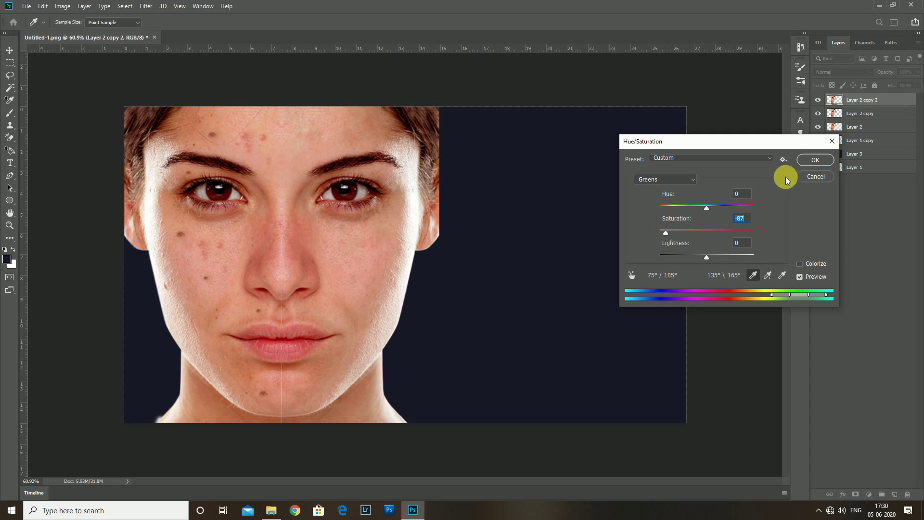
{"action": "left_click", "coordinate": [814, 161]}
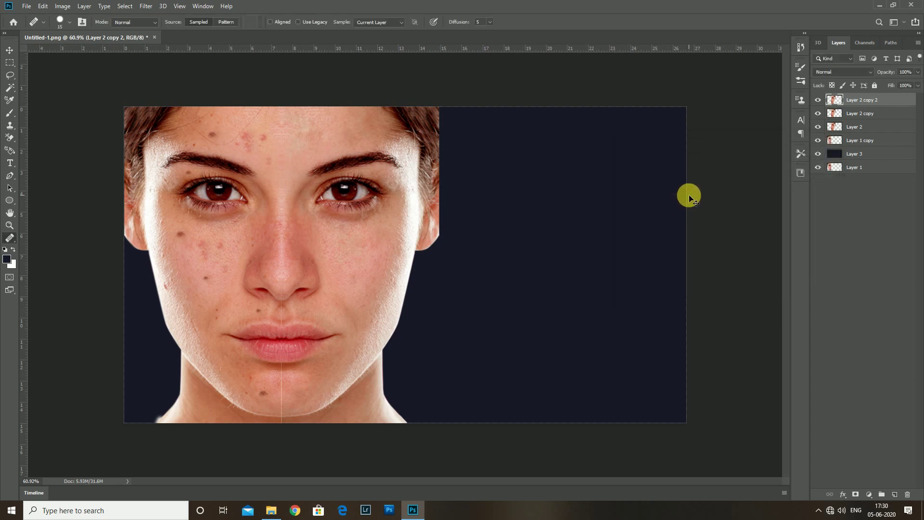
- Reduce the Yellows saturation once more, to about -83
{"action": "key", "text": "ctrl+u"}
{"action": "left_click", "coordinate": [664, 179]}
{"action": "left_click", "coordinate": [669, 202]}
{"action": "left_click_drag", "start_coordinate": [706, 232], "coordinate": [669, 233]}
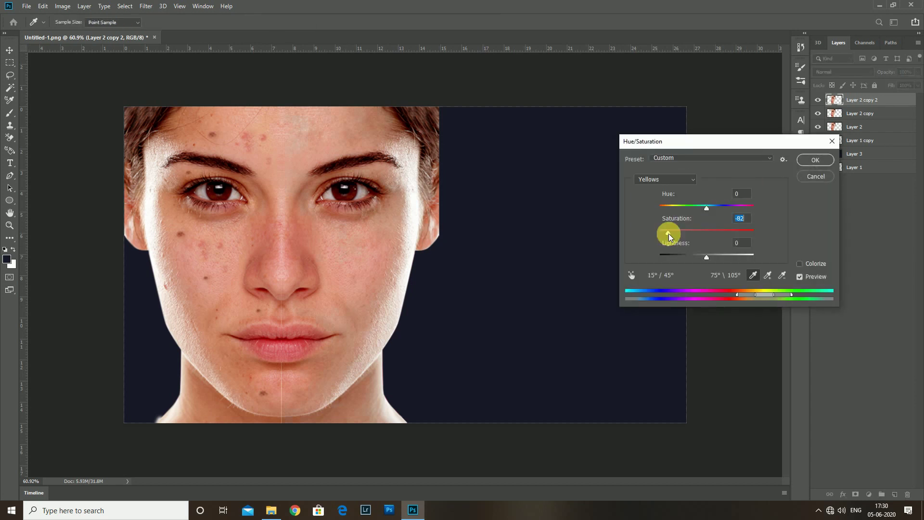
{"action": "left_click", "coordinate": [814, 160]}
{"action": "key", "text": "j"}
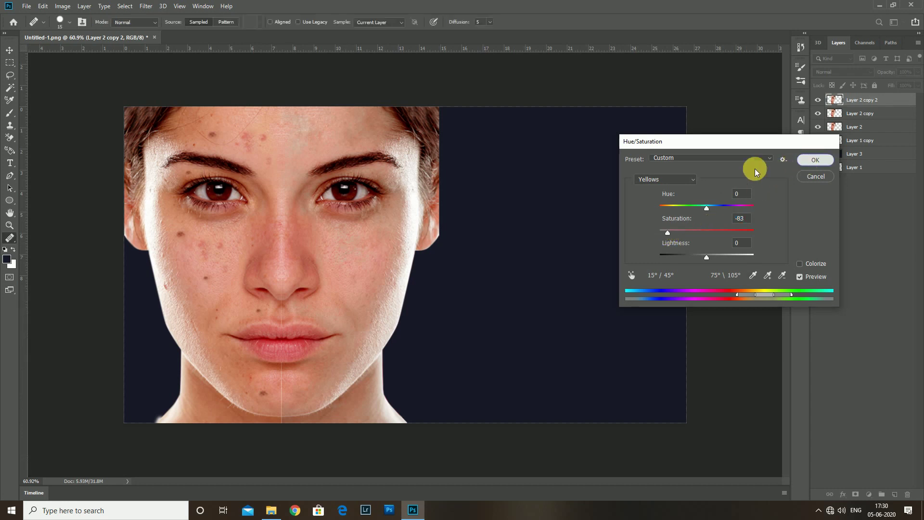
{"action": "scroll", "coordinate": [422, 222], "scroll_direction": "up", "scroll_amount": 2}
{"action": "scroll", "coordinate": [411, 231], "scroll_direction": "down", "scroll_amount": 2}
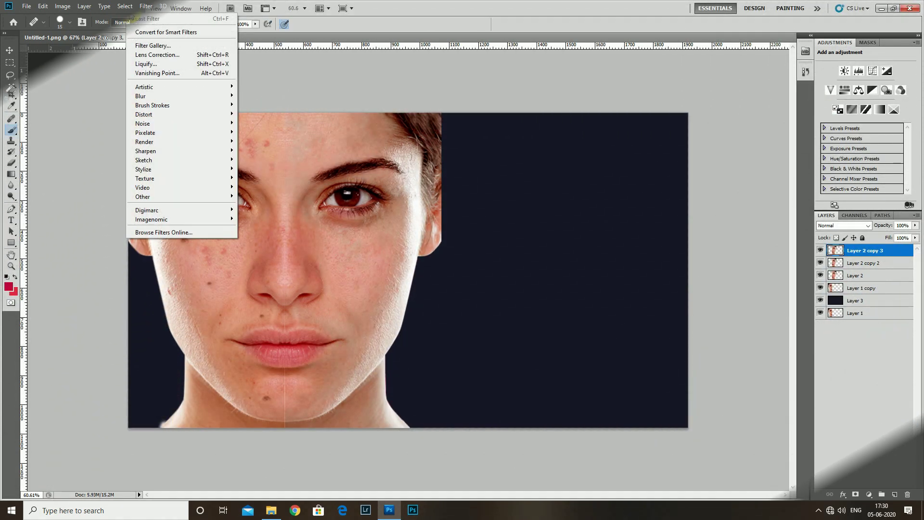
- Apply Imagenomic Portraiture to Layer 2 copy 3 with the Enhance: Tones preset
{"action": "left_click", "coordinate": [248, 219]}
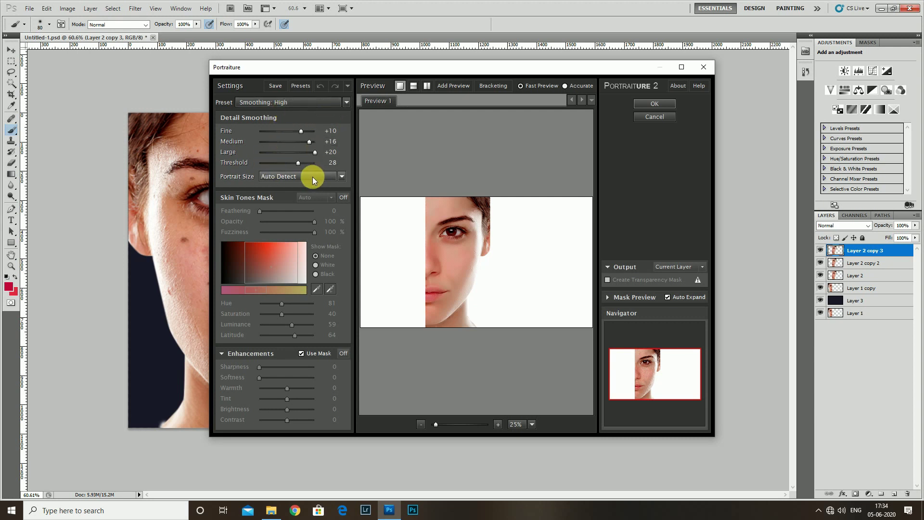
{"action": "left_click", "coordinate": [316, 102]}
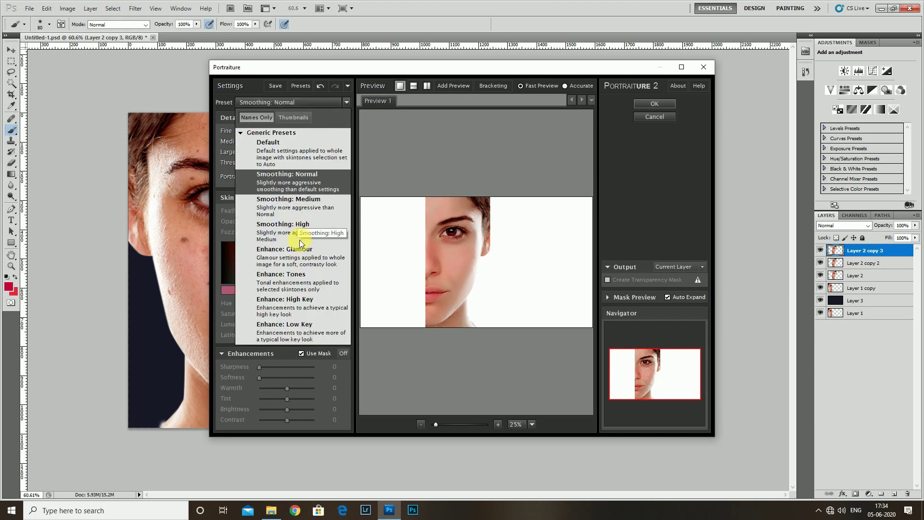
{"action": "left_click", "coordinate": [307, 210]}
{"action": "left_click", "coordinate": [315, 102]}
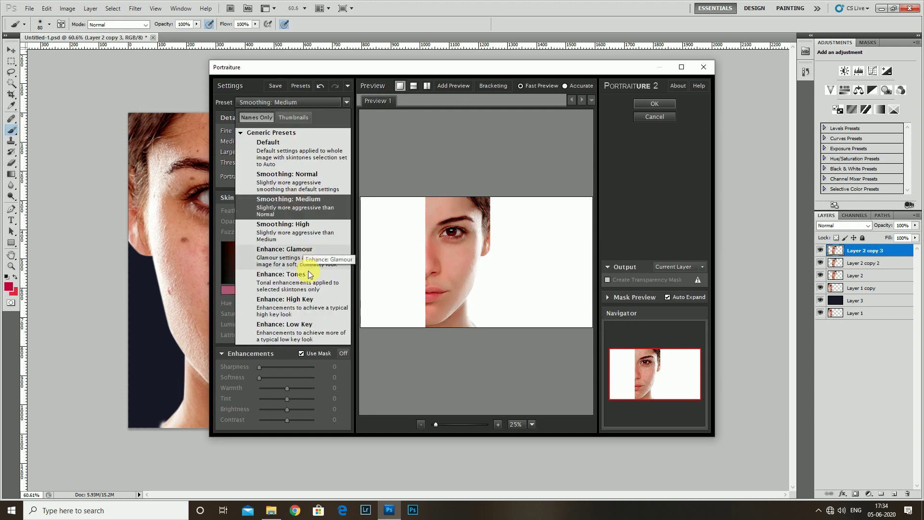
{"action": "left_click", "coordinate": [304, 282]}
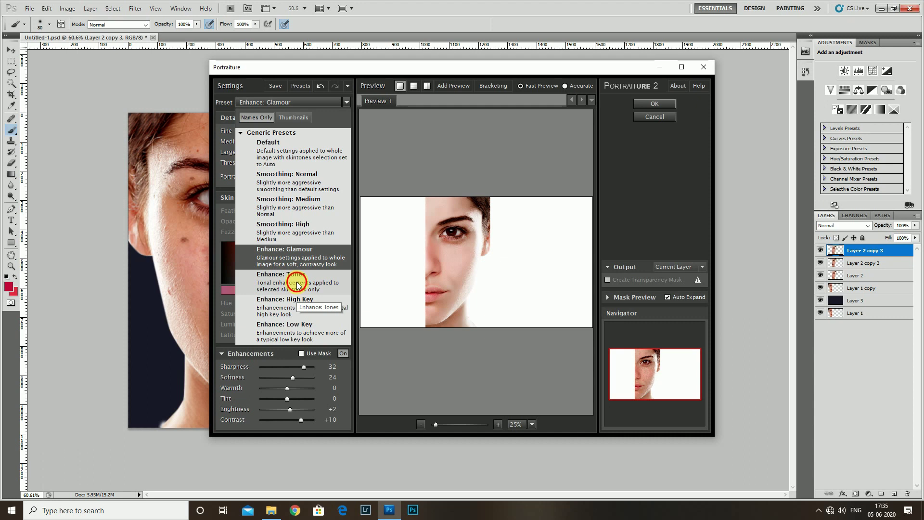
{"action": "left_click", "coordinate": [654, 103]}
{"action": "key", "text": "ctrl+plus"}
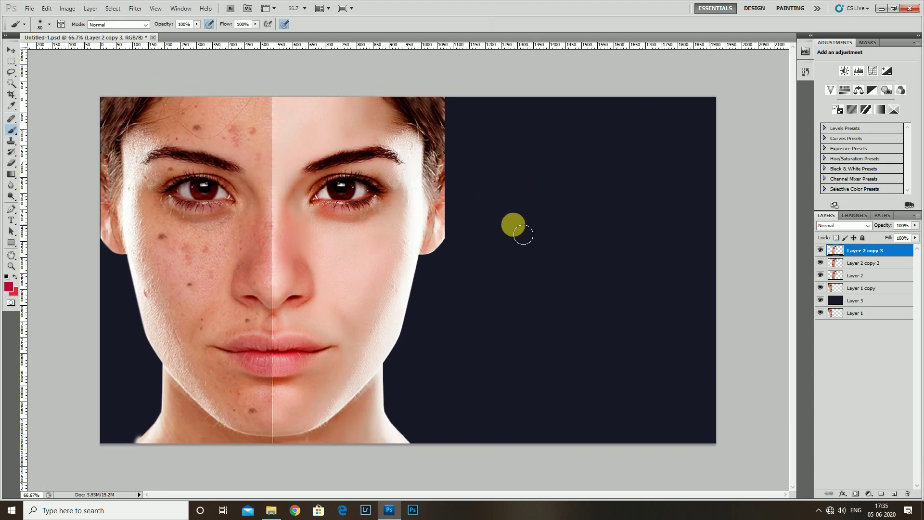
- Add a black mask to Layer 2 copy 3 and make white the painting colour
{"action": "left_click", "coordinate": [860, 494], "text": "alt"}
{"action": "scroll", "coordinate": [361, 382], "scroll_direction": "up", "scroll_amount": 2}
{"action": "scroll", "coordinate": [336, 305], "scroll_direction": "up", "scroll_amount": 1}
{"action": "key", "text": "d"}
{"action": "scroll", "coordinate": [330, 364], "scroll_direction": "down", "scroll_amount": 1}
{"action": "scroll", "coordinate": [355, 283], "scroll_direction": "up", "scroll_amount": 1}
{"action": "scroll", "coordinate": [250, 258], "scroll_direction": "down", "scroll_amount": 1}
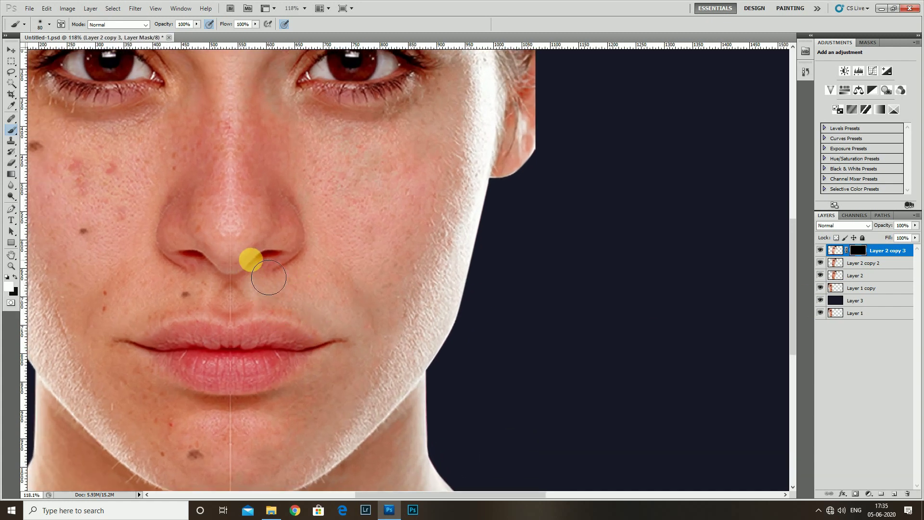
{"action": "scroll", "coordinate": [241, 144], "scroll_direction": "up", "scroll_amount": 1}
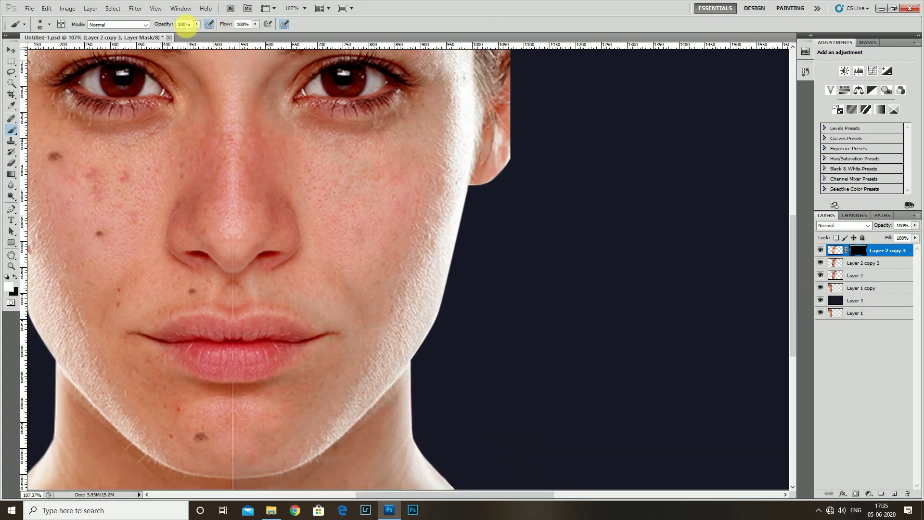
{"action": "type", "text": "80"}
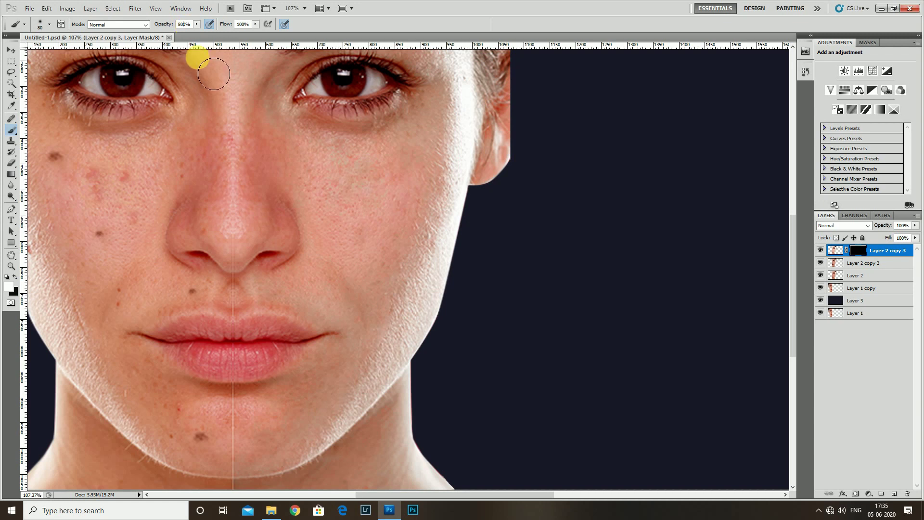
{"action": "scroll", "coordinate": [287, 238], "scroll_direction": "down", "scroll_amount": 1}
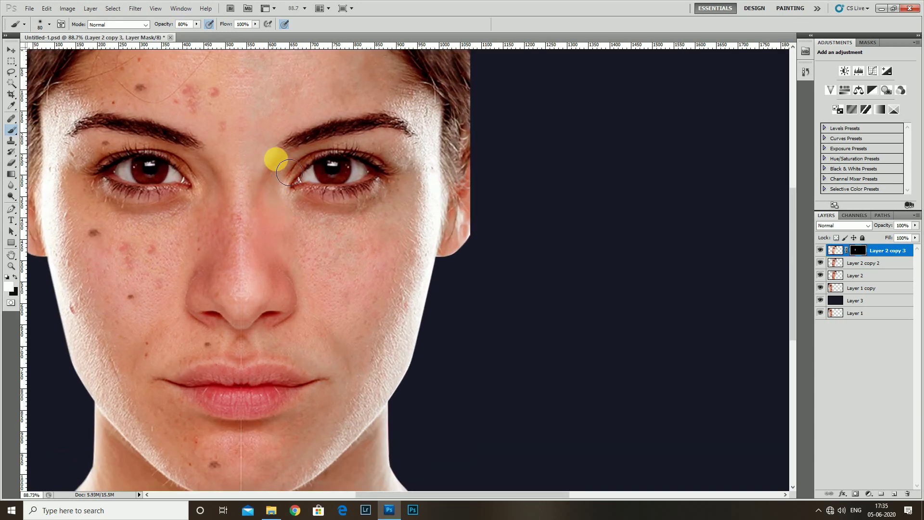
- Paint white on the mask over the right cheek, lips, jaw, chin and forehead
{"action": "left_click_drag", "start_coordinate": [305, 202], "coordinate": [380, 227]}
{"action": "scroll", "coordinate": [319, 277], "scroll_direction": "down", "scroll_amount": 1}
{"action": "key", "text": "bracketright"}
{"action": "key", "text": "bracketright"}
{"action": "key", "text": "bracketright"}
{"action": "left_click_drag", "start_coordinate": [320, 278], "coordinate": [401, 250]}
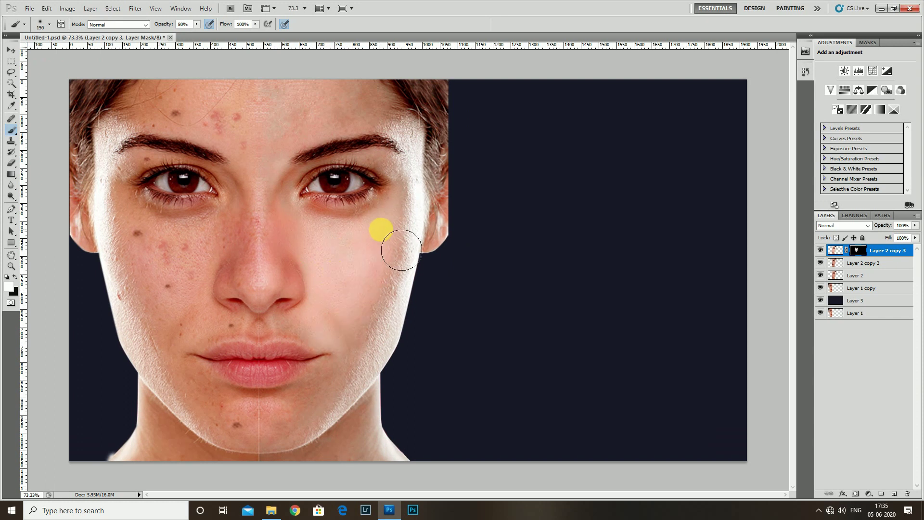
{"action": "left_click_drag", "start_coordinate": [313, 303], "coordinate": [357, 347]}
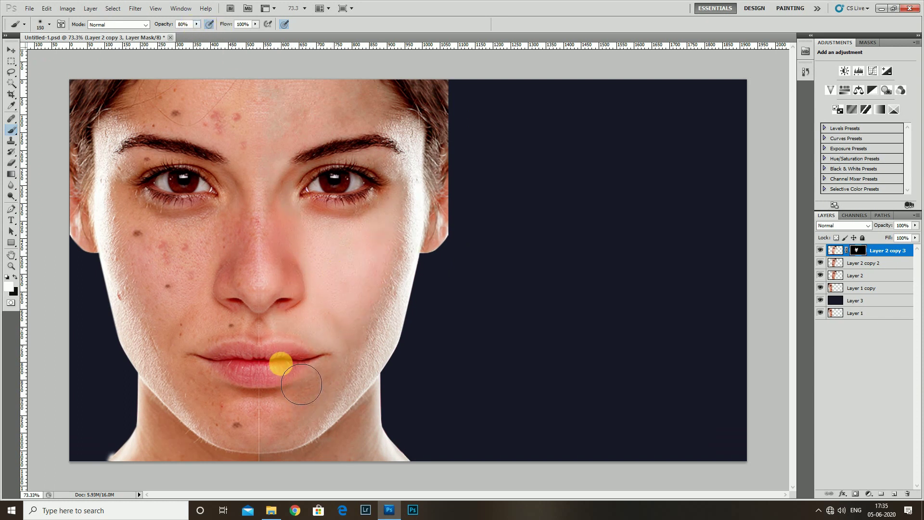
{"action": "mouse_move", "coordinate": [308, 480]}
{"action": "left_mouse_down"}
{"action": "mouse_move", "coordinate": [301, 470]}
{"action": "mouse_move", "coordinate": [360, 125]}
{"action": "mouse_move", "coordinate": [326, 114]}
{"action": "mouse_move", "coordinate": [412, 155]}
{"action": "mouse_move", "coordinate": [368, 414]}
{"action": "mouse_move", "coordinate": [419, 124]}
{"action": "mouse_move", "coordinate": [361, 279]}
{"action": "mouse_move", "coordinate": [335, 237]}
{"action": "mouse_move", "coordinate": [383, 159]}
{"action": "mouse_move", "coordinate": [285, 203]}
{"action": "mouse_move", "coordinate": [310, 210]}
{"action": "mouse_move", "coordinate": [295, 333]}
{"action": "mouse_move", "coordinate": [274, 351]}
{"action": "mouse_move", "coordinate": [276, 406]}
{"action": "mouse_move", "coordinate": [364, 400]}
{"action": "mouse_move", "coordinate": [356, 479]}
{"action": "left_mouse_up"}
{"action": "key", "text": "bracketleft"}
{"action": "key", "text": "bracketleft"}
{"action": "key", "text": "bracketleft"}
{"action": "key", "text": "bracketleft"}
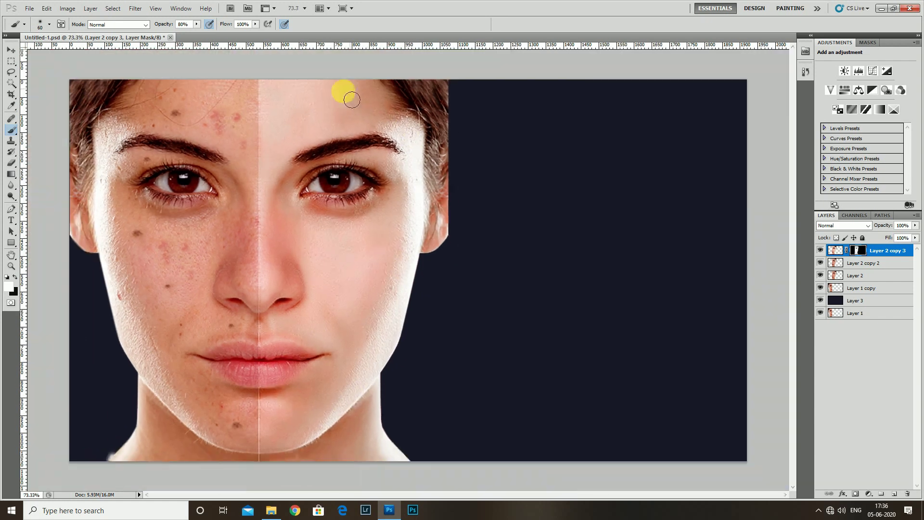
{"action": "mouse_move", "coordinate": [340, 89]}
{"action": "left_mouse_down"}
{"action": "mouse_move", "coordinate": [351, 100]}
{"action": "mouse_move", "coordinate": [324, 94]}
{"action": "mouse_move", "coordinate": [315, 341]}
{"action": "mouse_move", "coordinate": [345, 351]}
{"action": "mouse_move", "coordinate": [281, 331]}
{"action": "mouse_move", "coordinate": [332, 372]}
{"action": "left_mouse_up"}
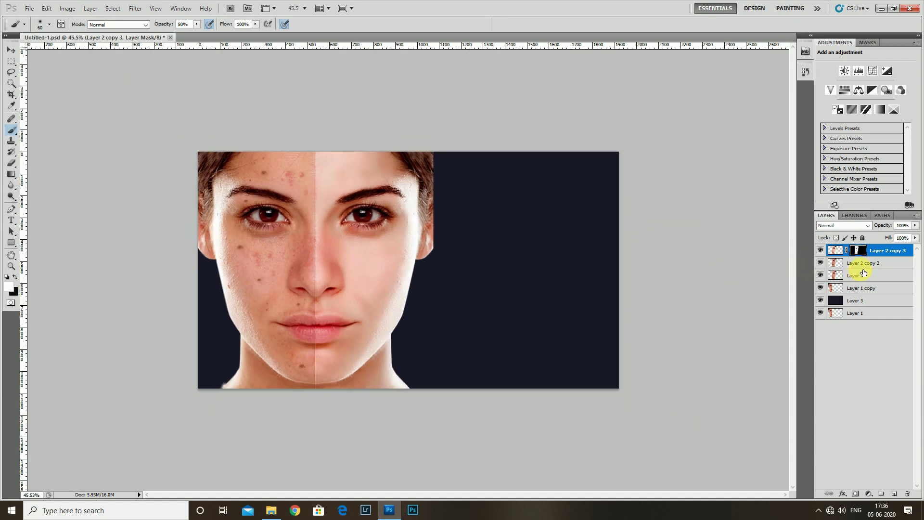
{"action": "key", "text": "ctrl+plus"}
{"action": "key", "text": "ctrl+plus"}
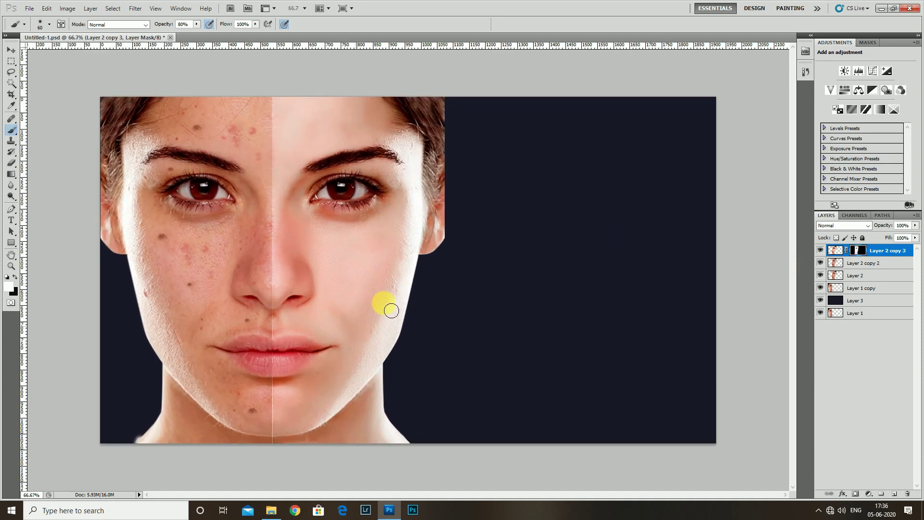
{"action": "scroll", "coordinate": [320, 262], "scroll_direction": "down", "scroll_amount": 1}
{"action": "scroll", "coordinate": [269, 217], "scroll_direction": "down", "scroll_amount": 1}
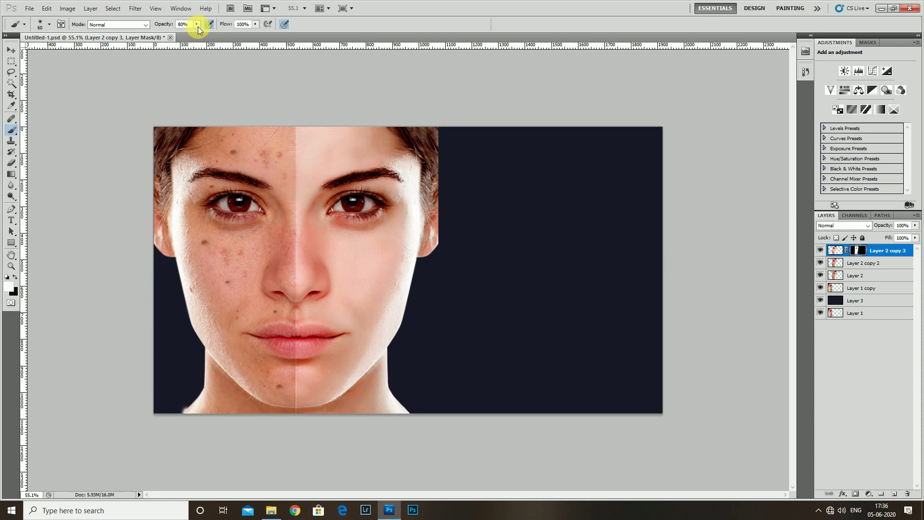
- Lower the brush opacity to 21%, enlarge the brush and switch the colour to black
{"action": "left_click", "coordinate": [15, 277]}
{"action": "left_click_drag", "start_coordinate": [197, 24], "coordinate": [168, 34]}
{"action": "scroll", "coordinate": [337, 268], "scroll_direction": "up", "scroll_amount": 1}
{"action": "scroll", "coordinate": [365, 289], "scroll_direction": "up", "scroll_amount": 2}
{"action": "key", "text": "bracketright"}
{"action": "key", "text": "bracketright"}
{"action": "key", "text": "bracketright"}
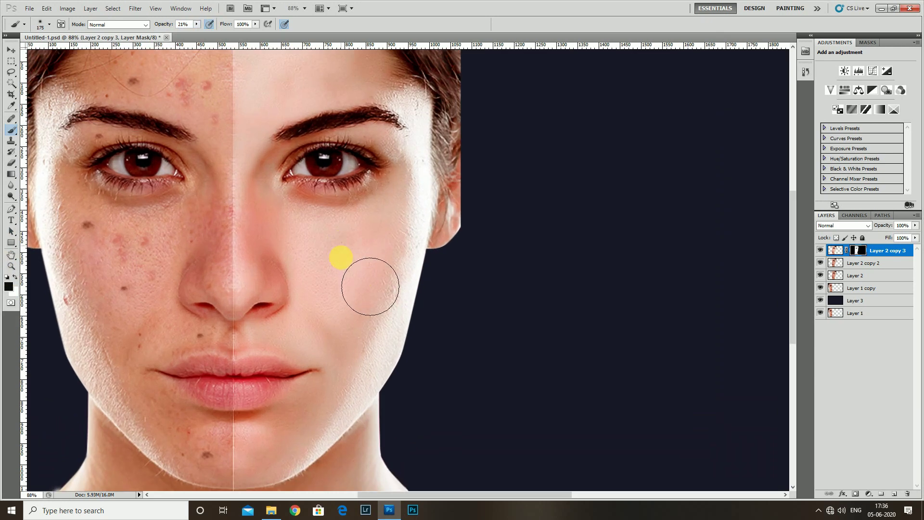
{"action": "scroll", "coordinate": [367, 341], "scroll_direction": "down", "scroll_amount": 1}
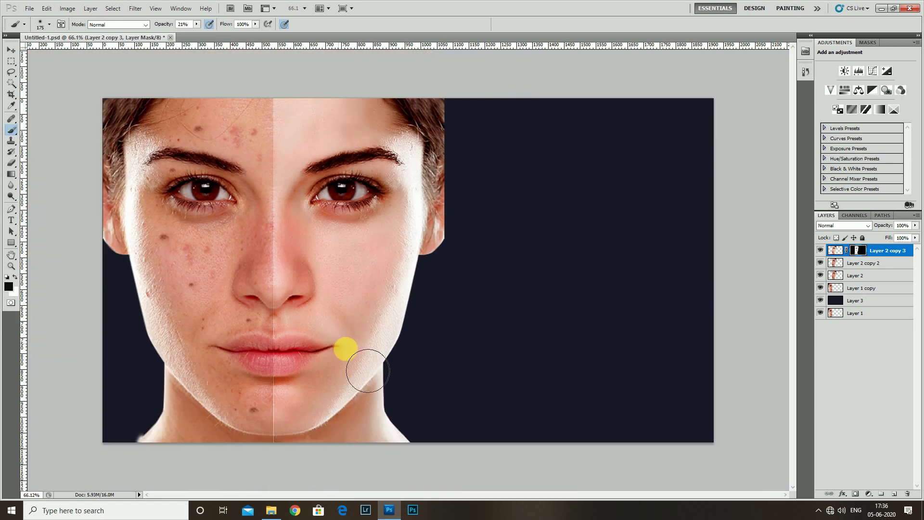
{"action": "left_click", "coordinate": [15, 277]}
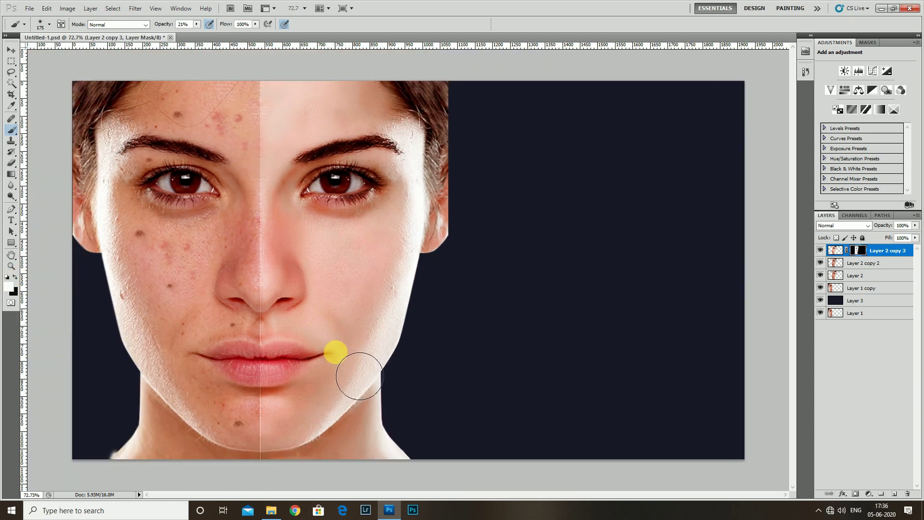
{"action": "scroll", "coordinate": [399, 317], "scroll_direction": "down", "scroll_amount": 1}
{"action": "scroll", "coordinate": [231, 186], "scroll_direction": "up", "scroll_amount": 1}
{"action": "left_click", "coordinate": [196, 24]}
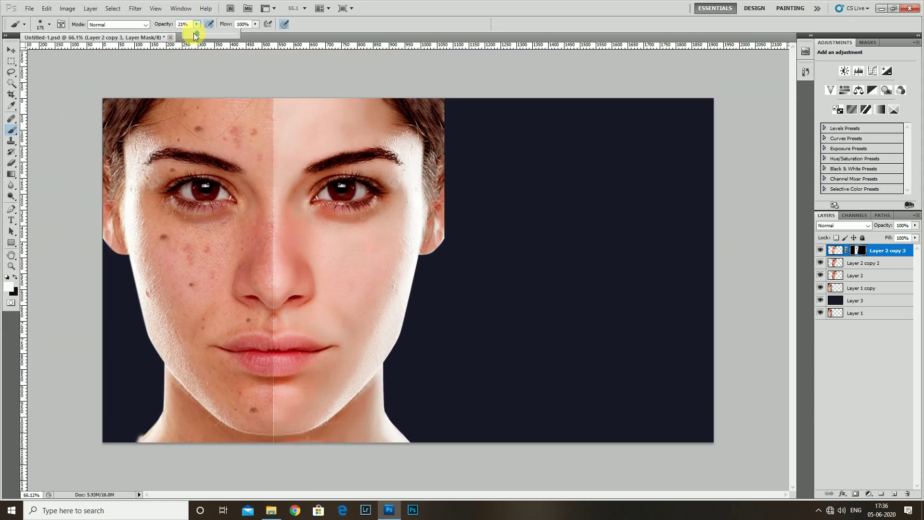
{"action": "key", "text": "x"}
{"action": "scroll", "coordinate": [383, 217], "scroll_direction": "up", "scroll_amount": 1}
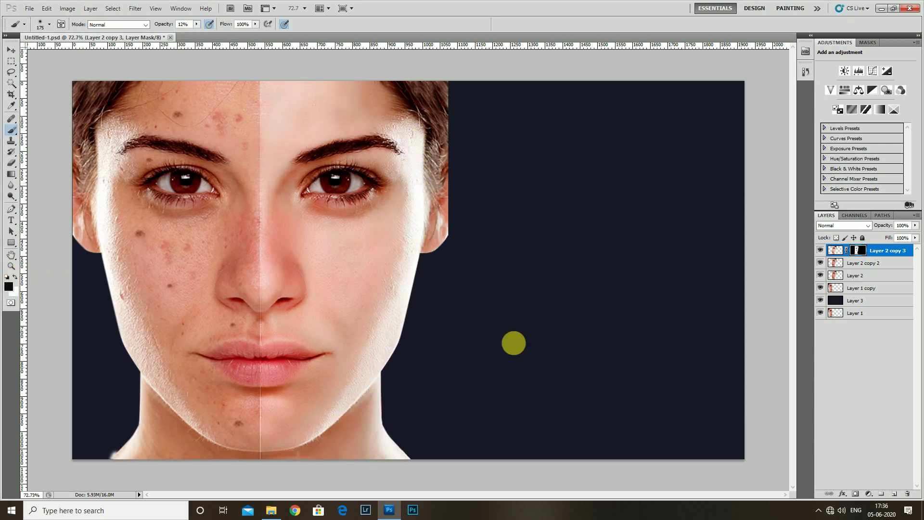
- Merge the masked smoothing layer down, leaving one Layer 2 copy 3
{"action": "left_click", "coordinate": [874, 265], "text": "ctrl"}
{"action": "key", "text": "ctrl+e"}
{"action": "key", "text": "j"}
{"action": "key", "text": "bracketleft"}
{"action": "key", "text": "bracketleft"}
{"action": "key", "text": "bracketleft"}
- Dismiss the Healing Brush error near the chin and switch to the Spot Healing Brush
{"action": "scroll", "coordinate": [164, 284], "scroll_direction": "up", "scroll_amount": 5}
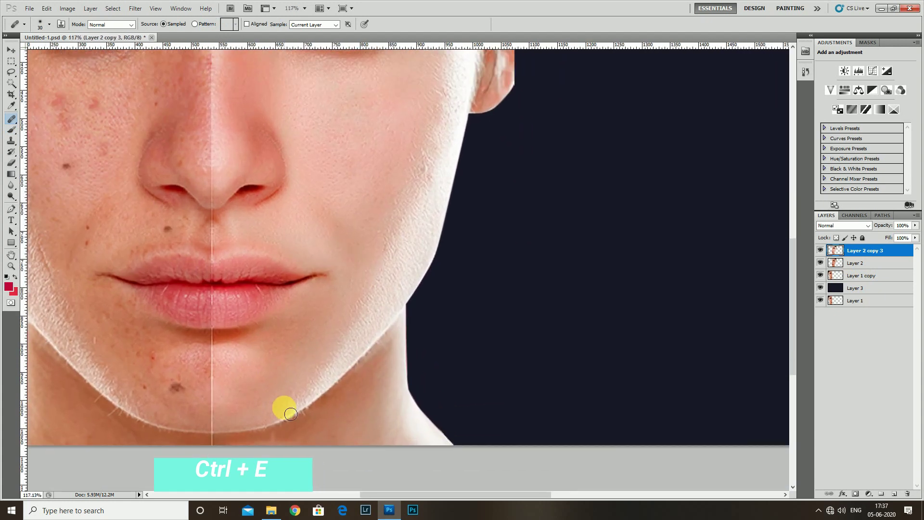
{"action": "left_click", "coordinate": [291, 414]}
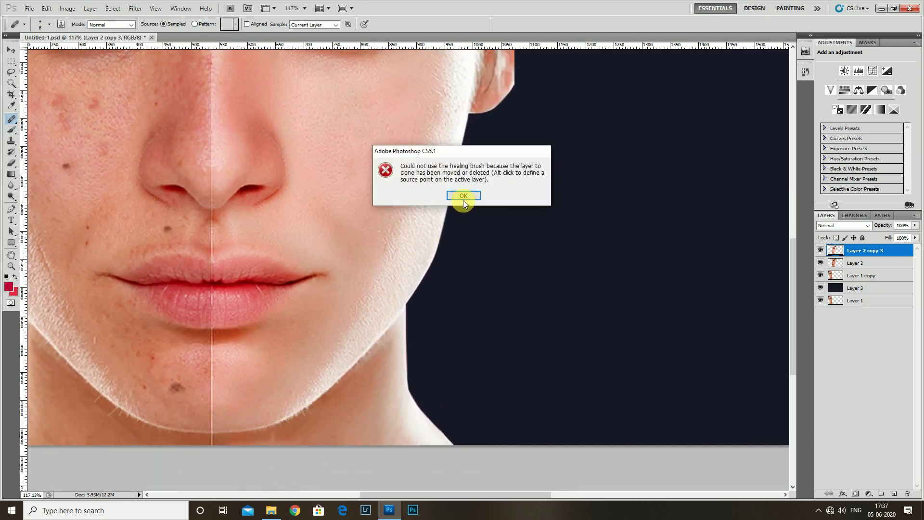
{"action": "left_click", "coordinate": [462, 196]}
{"action": "right_click", "coordinate": [11, 119]}
{"action": "left_click", "coordinate": [63, 122]}
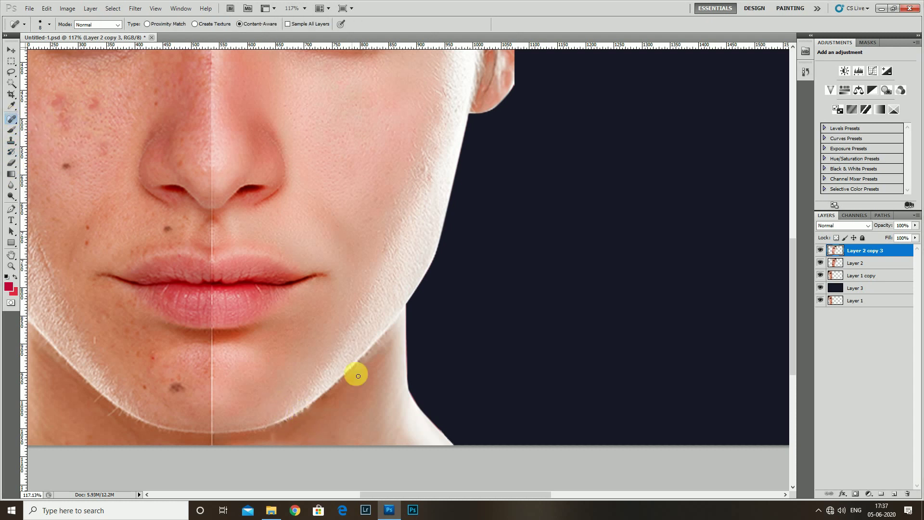
- Clone-stamp smooth skin along the right jawline and chin edge
{"action": "key", "text": "s"}
{"action": "scroll", "coordinate": [309, 429], "scroll_direction": "down", "scroll_amount": 1}
{"action": "scroll", "coordinate": [300, 427], "scroll_direction": "up", "scroll_amount": 2}
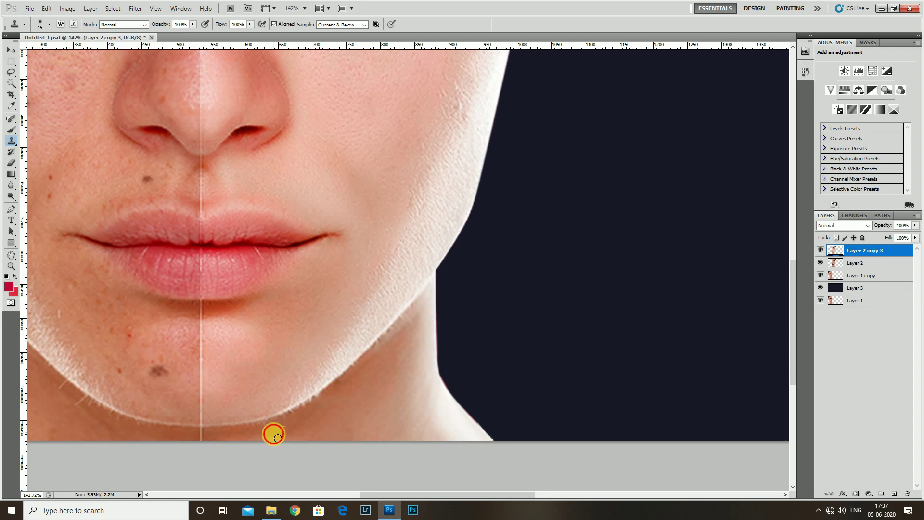
{"action": "scroll", "coordinate": [367, 394], "scroll_direction": "up", "scroll_amount": 1}
{"action": "scroll", "coordinate": [375, 381], "scroll_direction": "up", "scroll_amount": 1}
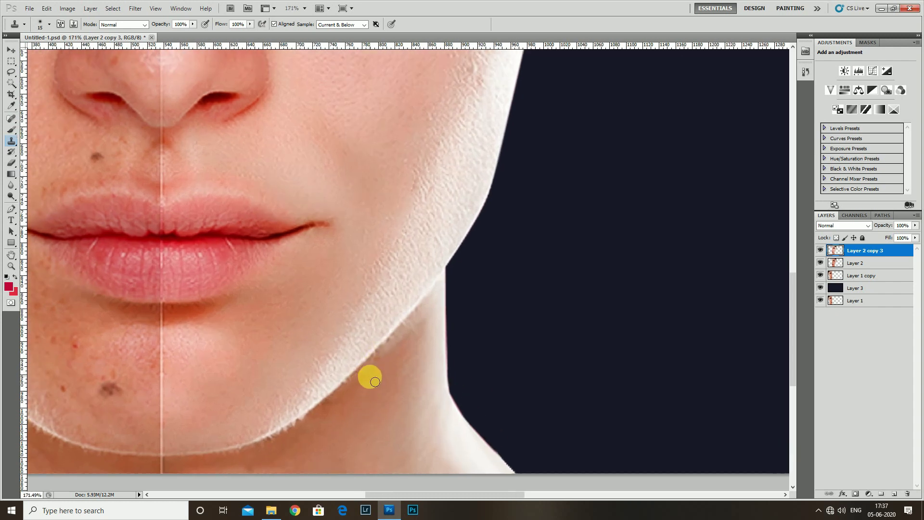
{"action": "key", "text": "bracketright"}
{"action": "scroll", "coordinate": [382, 374], "scroll_direction": "down", "scroll_amount": 1}
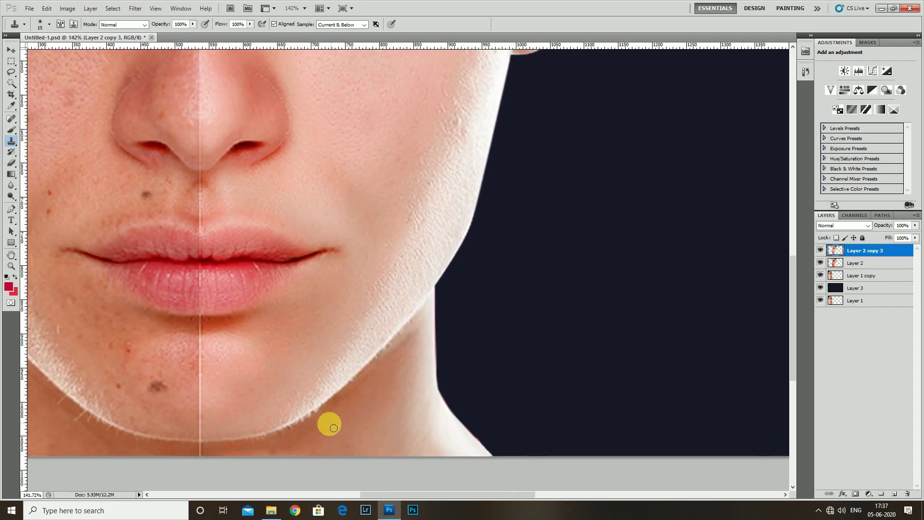
{"action": "scroll", "coordinate": [330, 423], "scroll_direction": "up", "scroll_amount": 1}
{"action": "left_click_drag", "start_coordinate": [282, 441], "coordinate": [295, 426]}
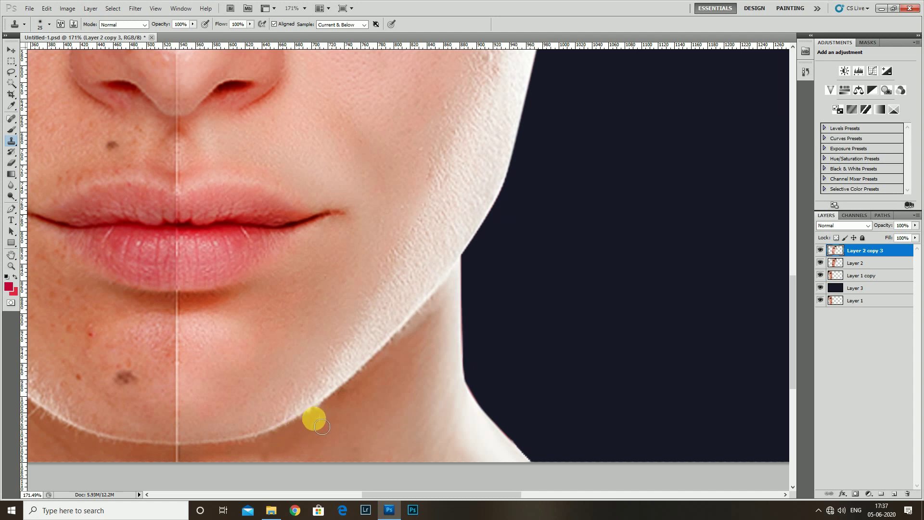
{"action": "scroll", "coordinate": [333, 416], "scroll_direction": "down", "scroll_amount": 1}
{"action": "scroll", "coordinate": [269, 439], "scroll_direction": "up", "scroll_amount": 1}
{"action": "key", "text": "bracketleft"}
{"action": "scroll", "coordinate": [289, 441], "scroll_direction": "down", "scroll_amount": 1}
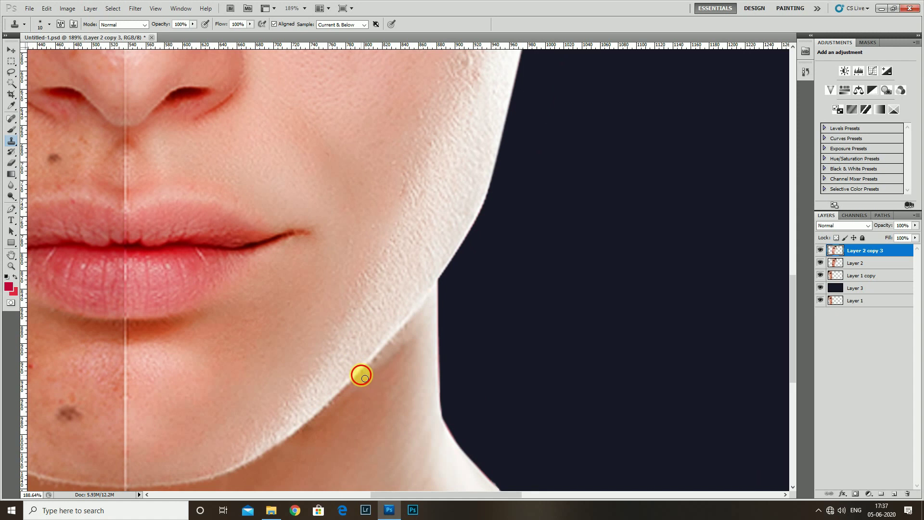
{"action": "scroll", "coordinate": [386, 373], "scroll_direction": "up", "scroll_amount": 1}
{"action": "key", "text": "bracketright"}
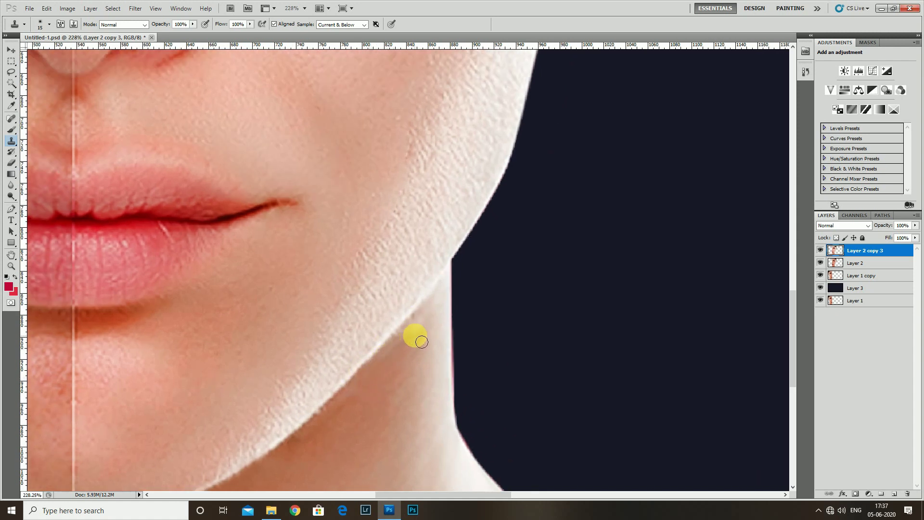
{"action": "scroll", "coordinate": [385, 358], "scroll_direction": "down", "scroll_amount": 1}
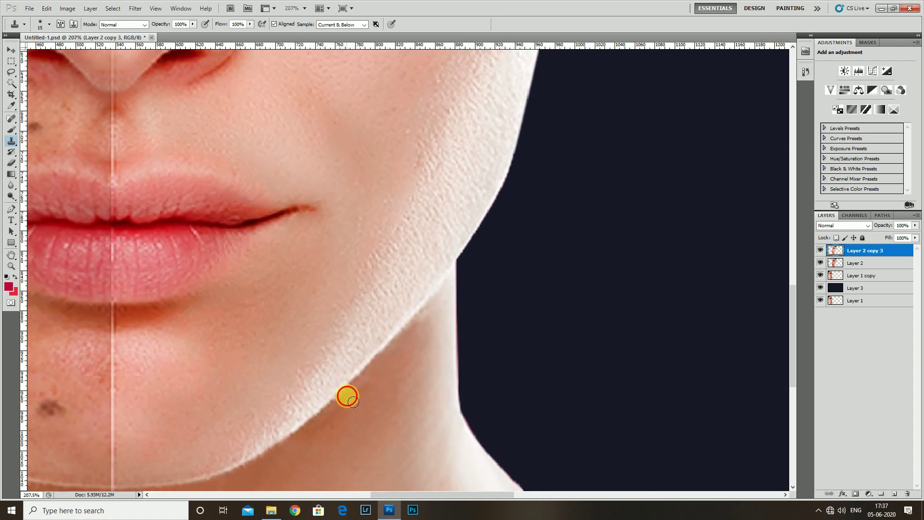
{"action": "scroll", "coordinate": [284, 434], "scroll_direction": "down", "scroll_amount": 1}
{"action": "scroll", "coordinate": [313, 394], "scroll_direction": "down", "scroll_amount": 1}
- Return to the Spot Healing Brush and dismiss its warnings
{"action": "scroll", "coordinate": [347, 361], "scroll_direction": "down", "scroll_amount": 1}
{"action": "key", "text": "j"}
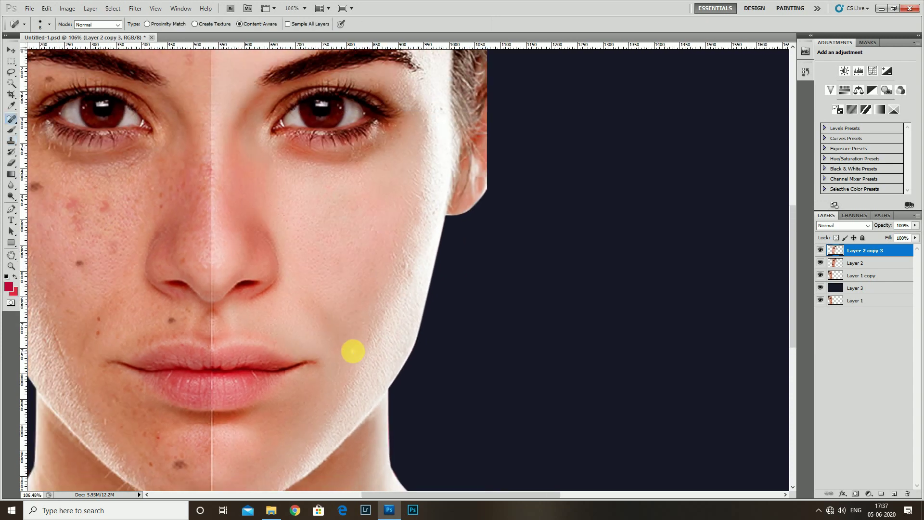
{"action": "scroll", "coordinate": [353, 352], "scroll_direction": "up", "scroll_amount": 1}
{"action": "left_click", "coordinate": [367, 319]}
{"action": "left_click", "coordinate": [444, 195]}
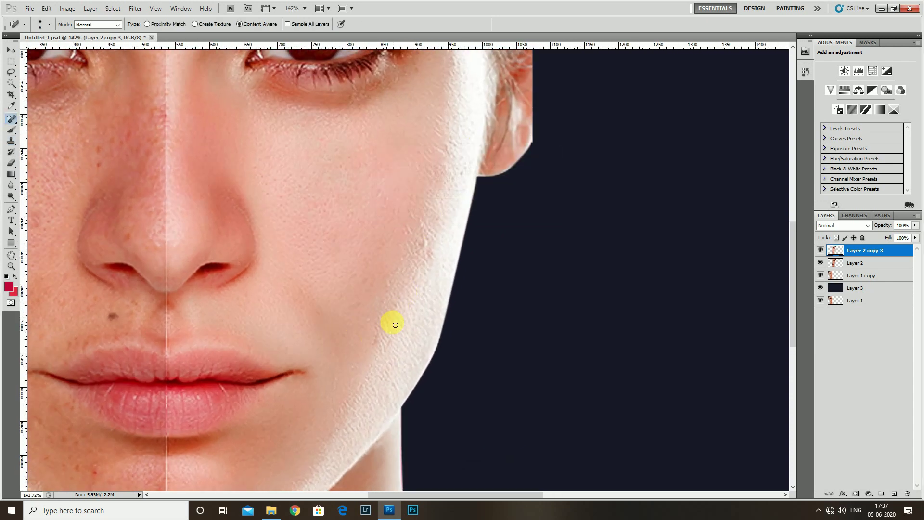
{"action": "scroll", "coordinate": [430, 231], "scroll_direction": "up", "scroll_amount": 2}
{"action": "scroll", "coordinate": [399, 231], "scroll_direction": "down", "scroll_amount": 1}
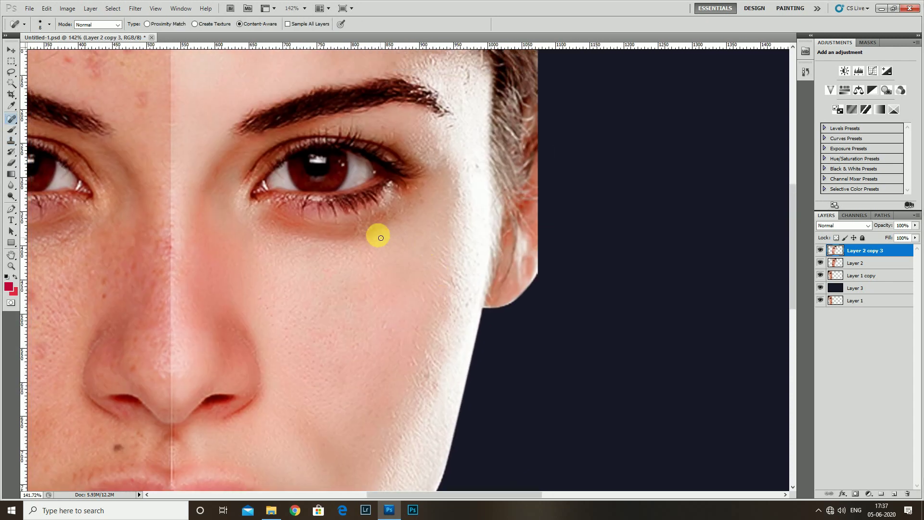
{"action": "scroll", "coordinate": [376, 253], "scroll_direction": "down", "scroll_amount": 1}
{"action": "scroll", "coordinate": [390, 262], "scroll_direction": "down", "scroll_amount": 1}
{"action": "scroll", "coordinate": [475, 209], "scroll_direction": "up", "scroll_amount": 1}
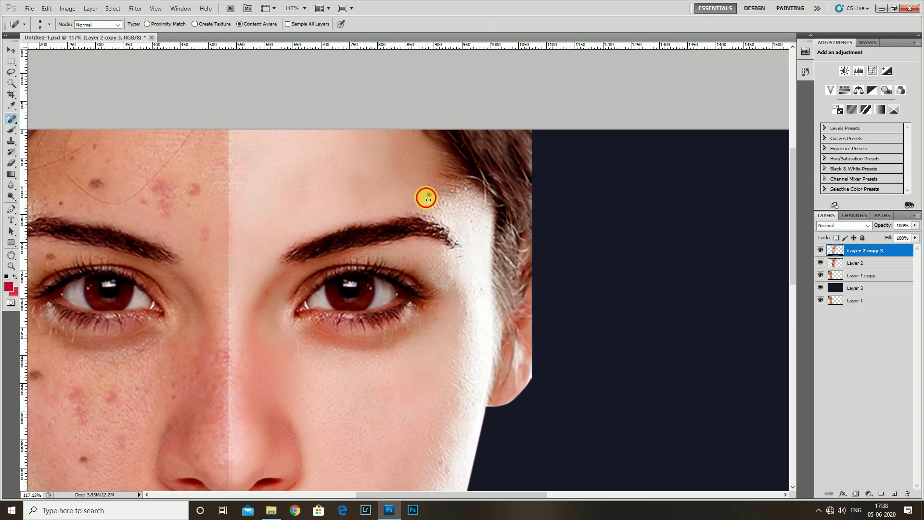
{"action": "scroll", "coordinate": [326, 189], "scroll_direction": "up", "scroll_amount": 3}
{"action": "left_click", "coordinate": [309, 154]}
- Spot-heal the small blemishes on the right forehead
{"action": "left_click", "coordinate": [444, 195]}
{"action": "left_click_drag", "start_coordinate": [324, 157], "coordinate": [317, 204]}
{"action": "mouse_move", "coordinate": [378, 166]}
{"action": "left_mouse_down"}
{"action": "mouse_move", "coordinate": [397, 207]}
{"action": "mouse_move", "coordinate": [395, 197]}
{"action": "left_mouse_up"}
{"action": "scroll", "coordinate": [338, 207], "scroll_direction": "down", "scroll_amount": 3}
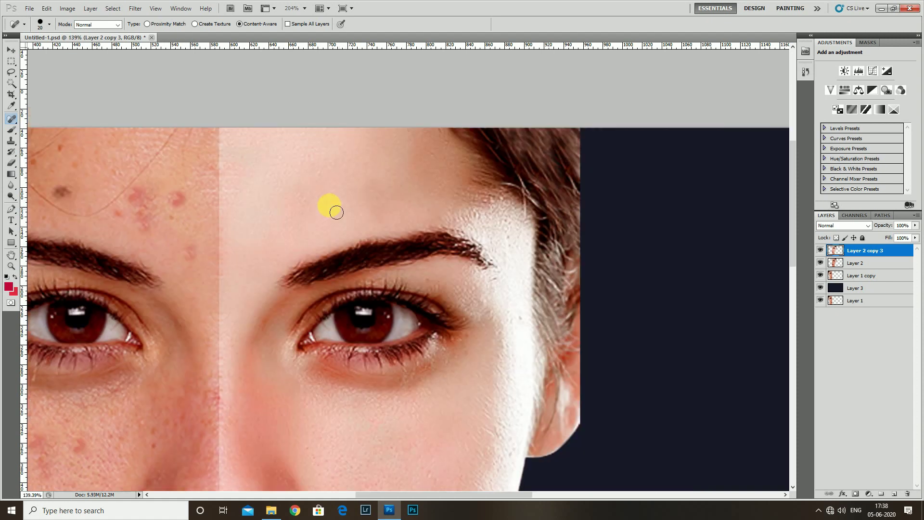
{"action": "scroll", "coordinate": [335, 195], "scroll_direction": "down", "scroll_amount": 1}
{"action": "scroll", "coordinate": [334, 196], "scroll_direction": "down", "scroll_amount": 3}
{"action": "left_click", "coordinate": [135, 8]}
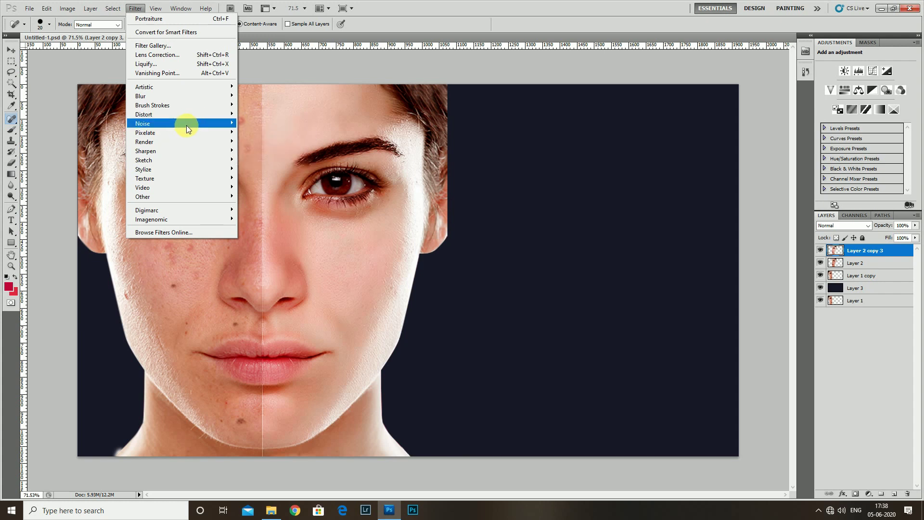
- Apply Add Noise with Uniform distribution at a low amount to Layer 2 copy 3
{"action": "mouse_move", "coordinate": [180, 123]}
{"action": "left_click", "coordinate": [253, 124]}
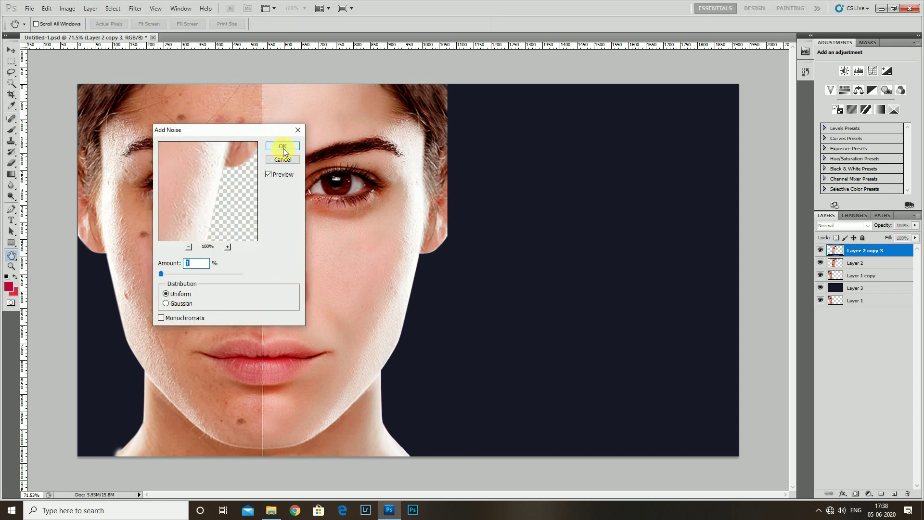
{"action": "left_click", "coordinate": [282, 146]}
{"action": "key", "text": "j"}
{"action": "scroll", "coordinate": [368, 255], "scroll_direction": "up", "scroll_amount": 3}
{"action": "scroll", "coordinate": [369, 257], "scroll_direction": "up", "scroll_amount": 2}
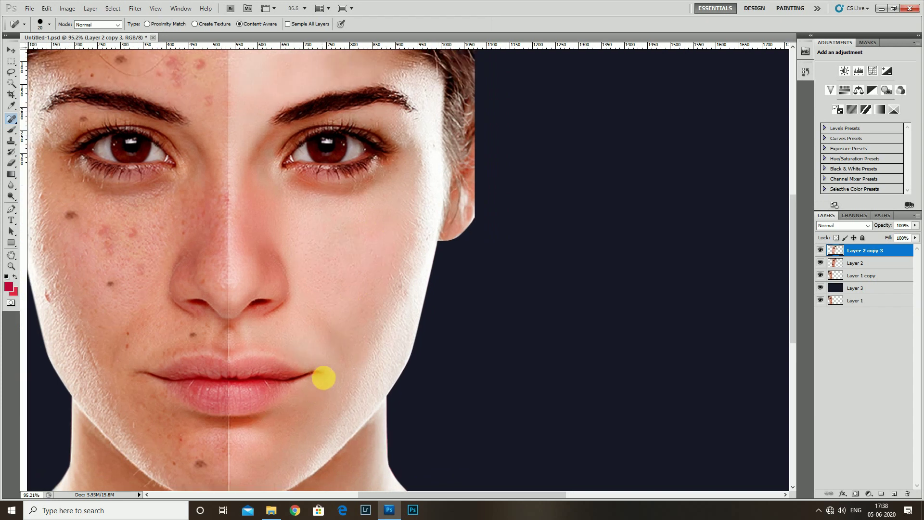
{"action": "scroll", "coordinate": [324, 375], "scroll_direction": "up", "scroll_amount": 2}
- Spot-heal a blemish on the right cheek
{"action": "left_click", "coordinate": [363, 334], "text": "alt"}
{"action": "key", "text": "Return"}
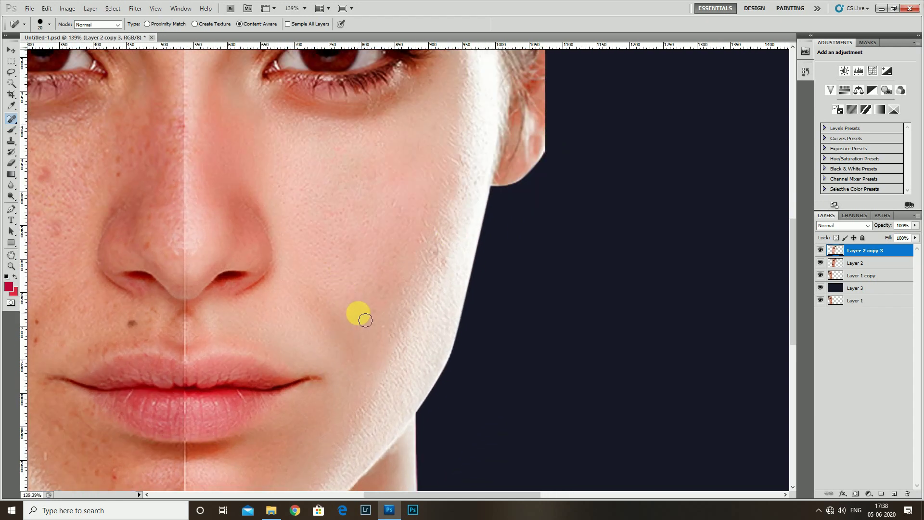
{"action": "left_click", "coordinate": [409, 356]}
{"action": "right_click", "coordinate": [11, 119]}
{"action": "left_click", "coordinate": [53, 130]}
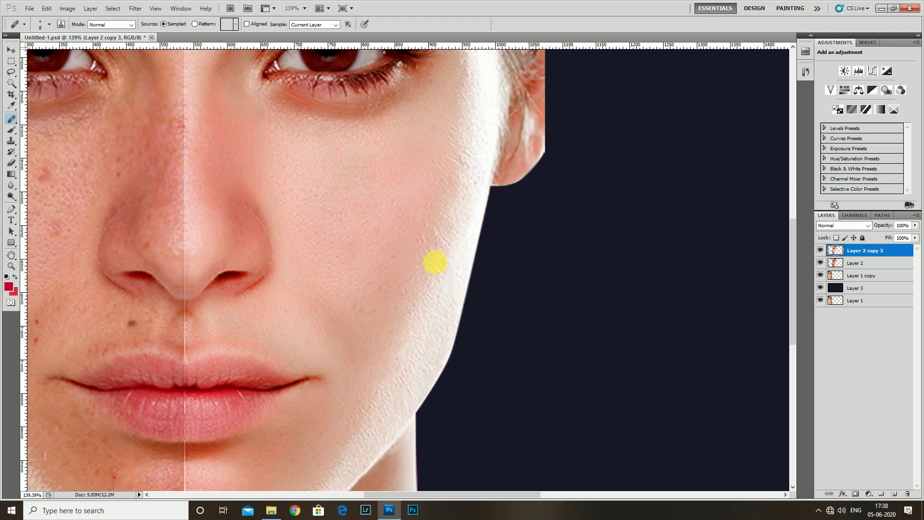
- Enlarge the healing brush slightly and heal the skin near the eyebrow from a clean sample
{"action": "left_click_drag", "start_coordinate": [357, 287], "coordinate": [376, 339]}
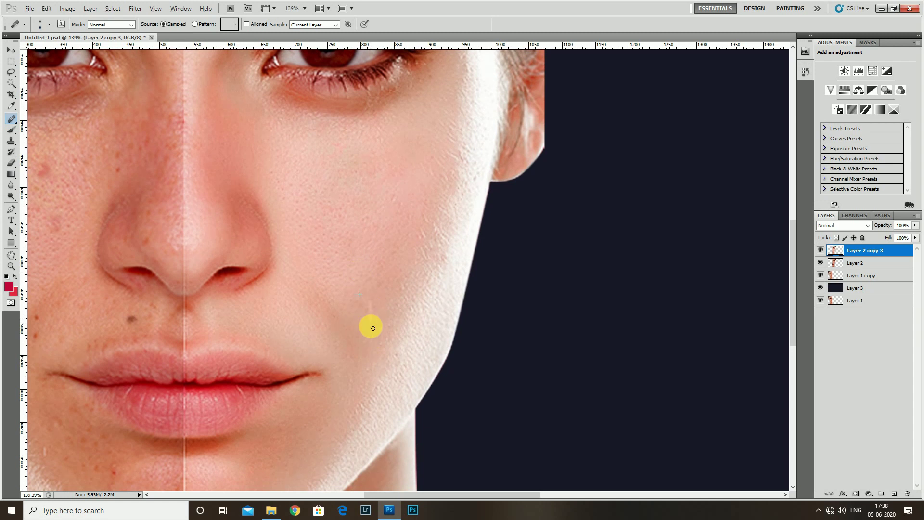
{"action": "scroll", "coordinate": [373, 328], "scroll_direction": "down", "scroll_amount": 3}
{"action": "scroll", "coordinate": [366, 332], "scroll_direction": "up", "scroll_amount": 3}
{"action": "key", "text": "bracketright"}
{"action": "key", "text": "bracketright"}
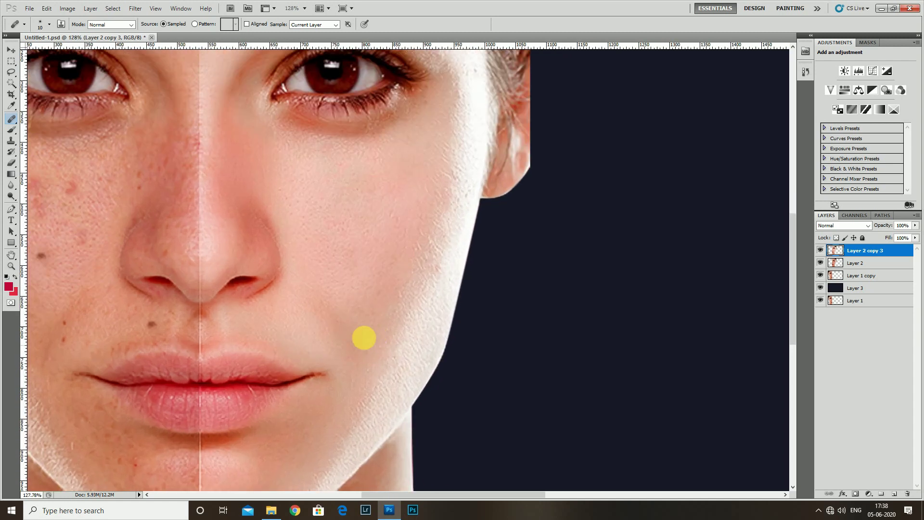
{"action": "scroll", "coordinate": [355, 324], "scroll_direction": "down", "scroll_amount": 1}
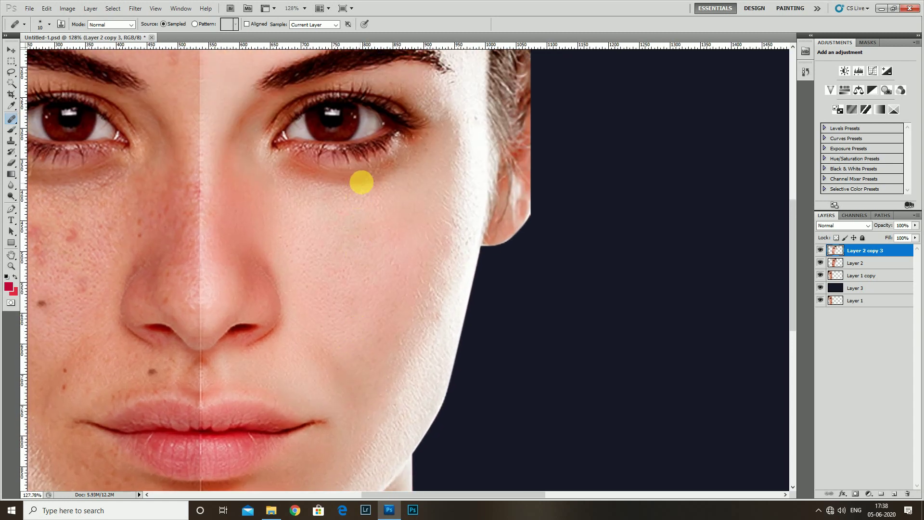
{"action": "scroll", "coordinate": [274, 181], "scroll_direction": "down", "scroll_amount": 1}
{"action": "scroll", "coordinate": [313, 342], "scroll_direction": "down", "scroll_amount": 1}
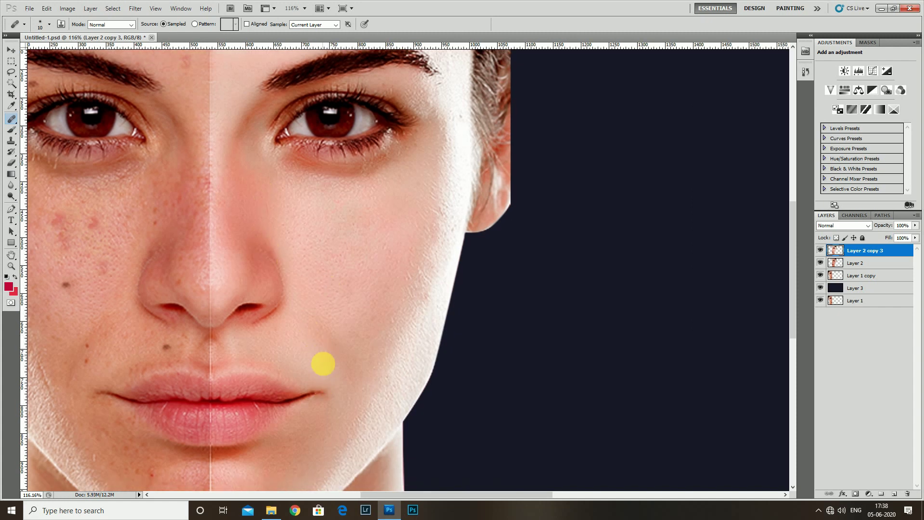
{"action": "scroll", "coordinate": [337, 346], "scroll_direction": "up", "scroll_amount": 2}
{"action": "scroll", "coordinate": [376, 284], "scroll_direction": "up", "scroll_amount": 4}
{"action": "scroll", "coordinate": [390, 253], "scroll_direction": "up", "scroll_amount": 1}
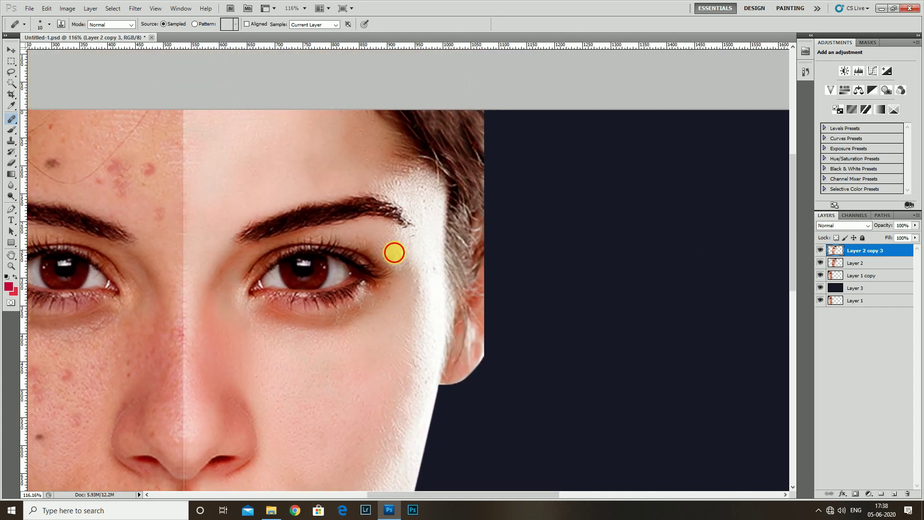
{"action": "scroll", "coordinate": [227, 293], "scroll_direction": "up", "scroll_amount": 1}
{"action": "scroll", "coordinate": [254, 270], "scroll_direction": "up", "scroll_amount": 1}
{"action": "scroll", "coordinate": [284, 330], "scroll_direction": "up", "scroll_amount": 2}
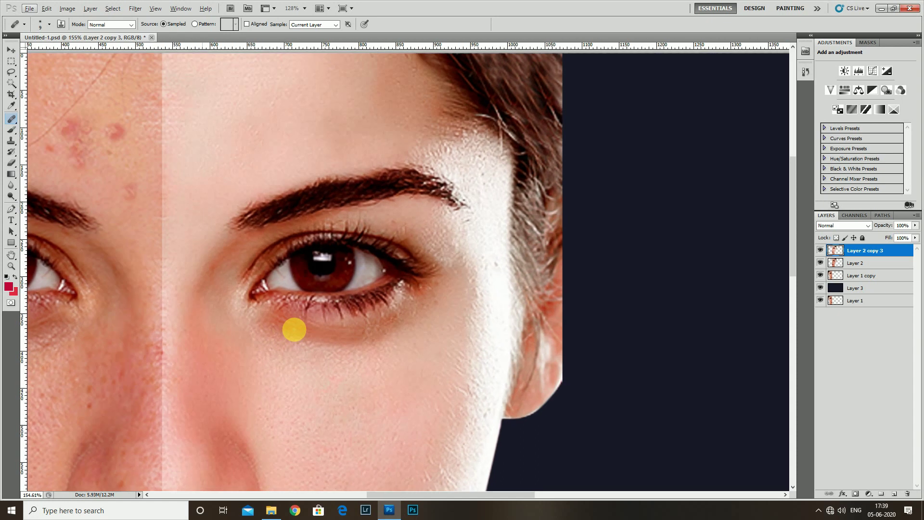
{"action": "scroll", "coordinate": [294, 330], "scroll_direction": "up", "scroll_amount": 1}
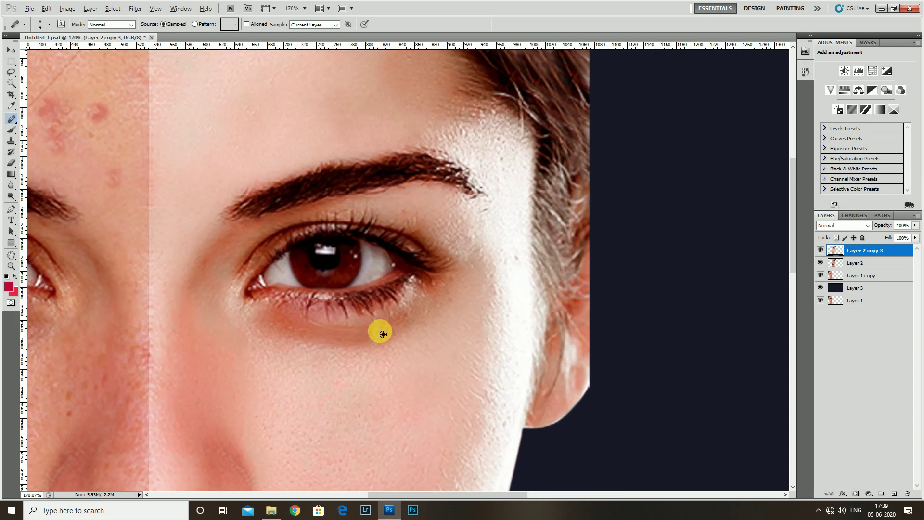
{"action": "scroll", "coordinate": [400, 269], "scroll_direction": "up", "scroll_amount": 2}
{"action": "scroll", "coordinate": [411, 243], "scroll_direction": "up", "scroll_amount": 1}
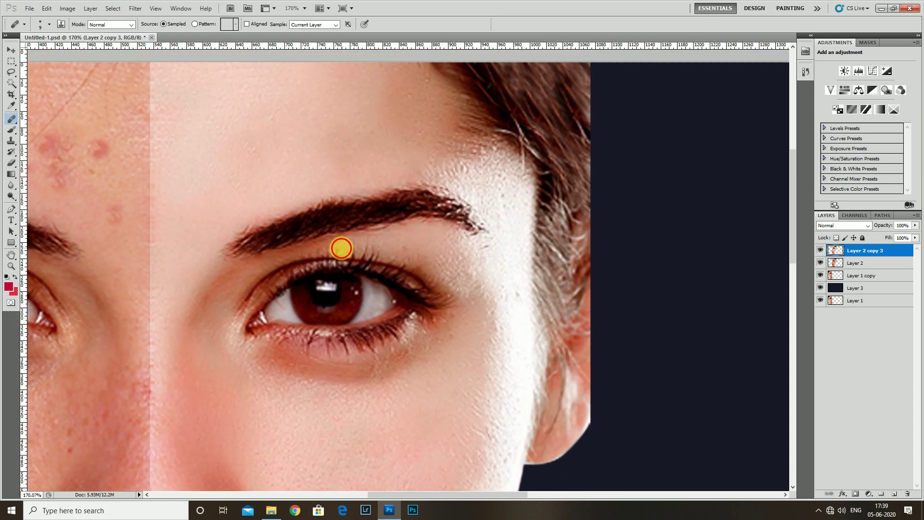
{"action": "left_click", "coordinate": [205, 324], "text": "alt"}
{"action": "left_click_drag", "start_coordinate": [212, 306], "coordinate": [209, 300]}
- Heal the scattered forehead blemishes and streaks using clean forehead skin as the source
{"action": "scroll", "coordinate": [209, 291], "scroll_direction": "down", "scroll_amount": 2}
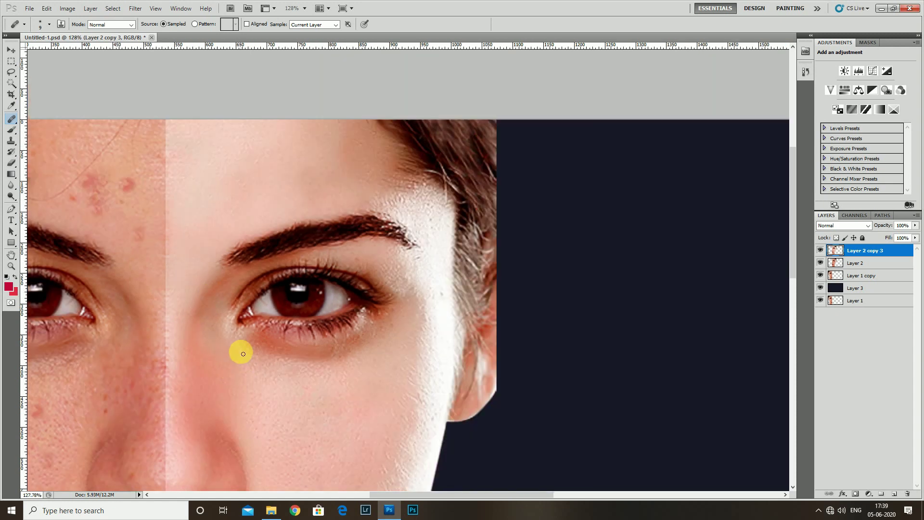
{"action": "scroll", "coordinate": [242, 351], "scroll_direction": "down", "scroll_amount": 1}
{"action": "scroll", "coordinate": [265, 234], "scroll_direction": "up", "scroll_amount": 2}
{"action": "scroll", "coordinate": [268, 263], "scroll_direction": "up", "scroll_amount": 1}
{"action": "left_click", "coordinate": [297, 203]}
{"action": "left_click", "coordinate": [305, 216]}
{"action": "left_click", "coordinate": [282, 223]}
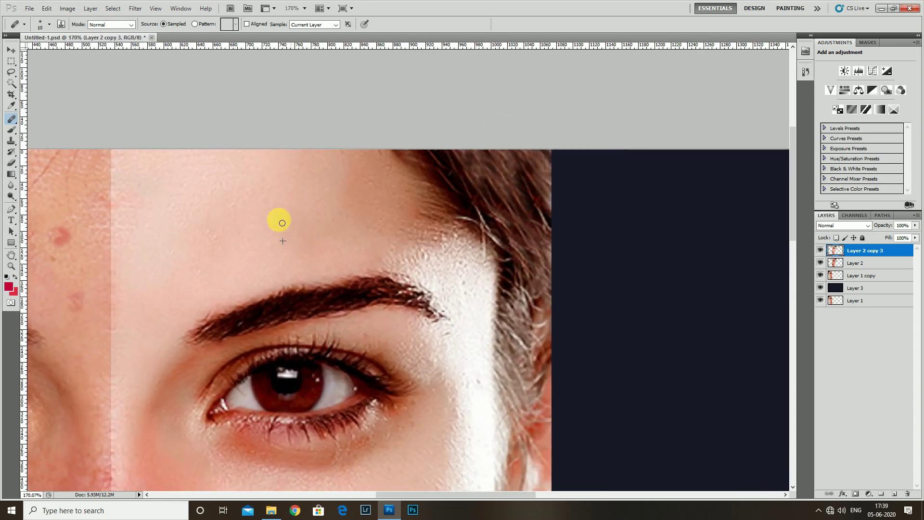
{"action": "left_click_drag", "start_coordinate": [340, 217], "coordinate": [344, 179]}
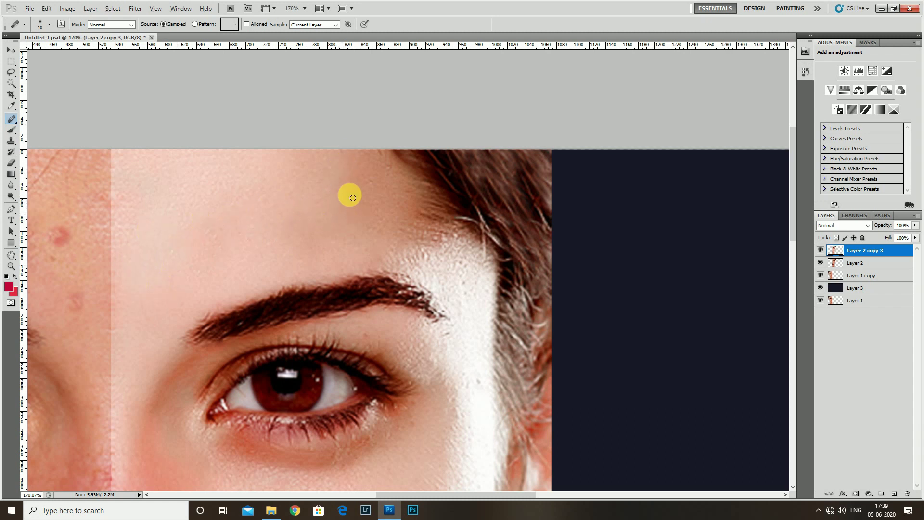
{"action": "left_click", "coordinate": [310, 214]}
{"action": "left_click", "coordinate": [306, 243]}
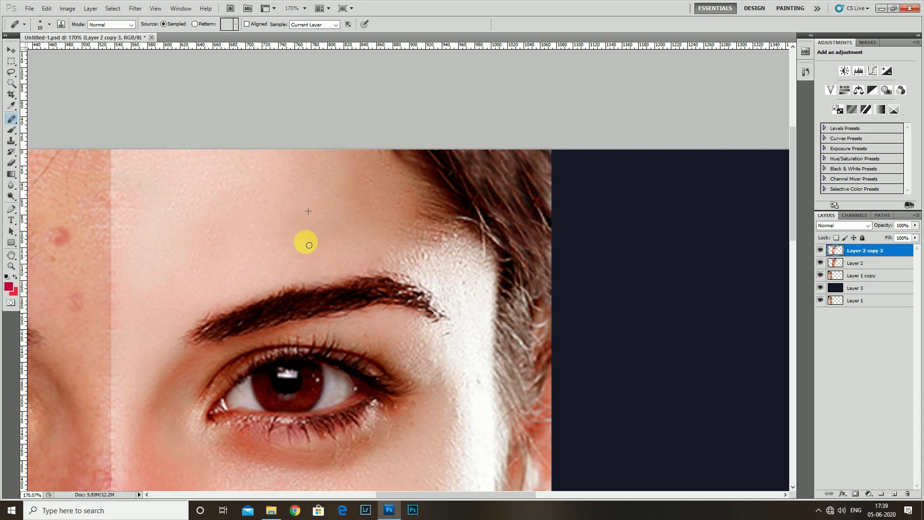
{"action": "left_click", "coordinate": [337, 241]}
{"action": "left_click", "coordinate": [400, 241]}
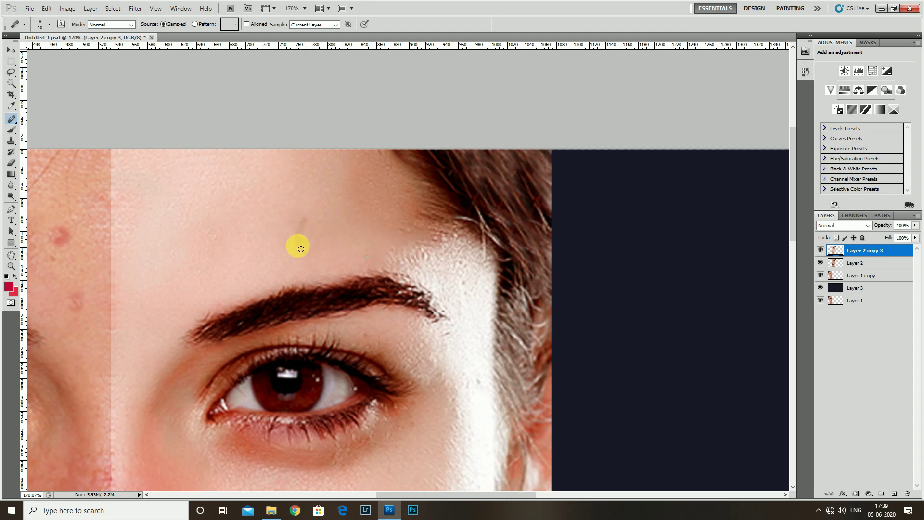
- Smooth the skin under the right eye, then zoom out to review the retouch
{"action": "scroll", "coordinate": [209, 243], "scroll_direction": "down", "scroll_amount": 1}
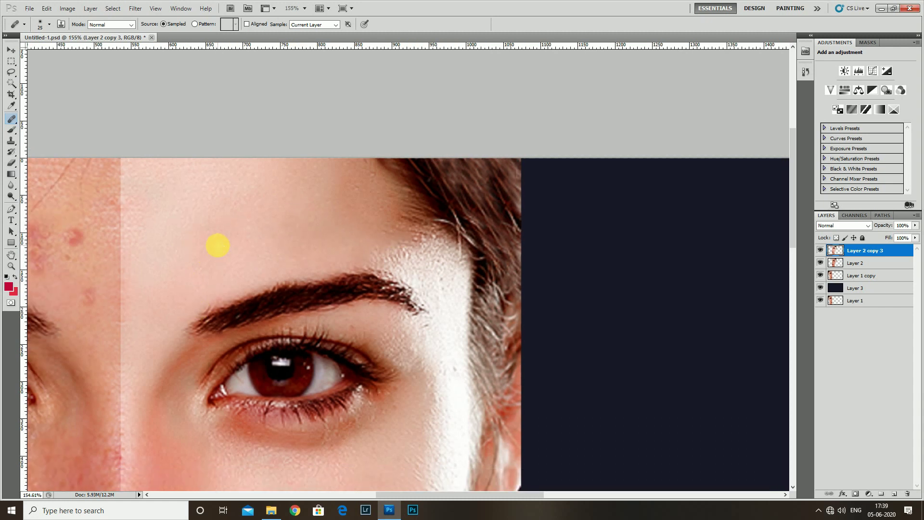
{"action": "scroll", "coordinate": [218, 246], "scroll_direction": "up", "scroll_amount": 3}
{"action": "scroll", "coordinate": [337, 247], "scroll_direction": "down", "scroll_amount": 4}
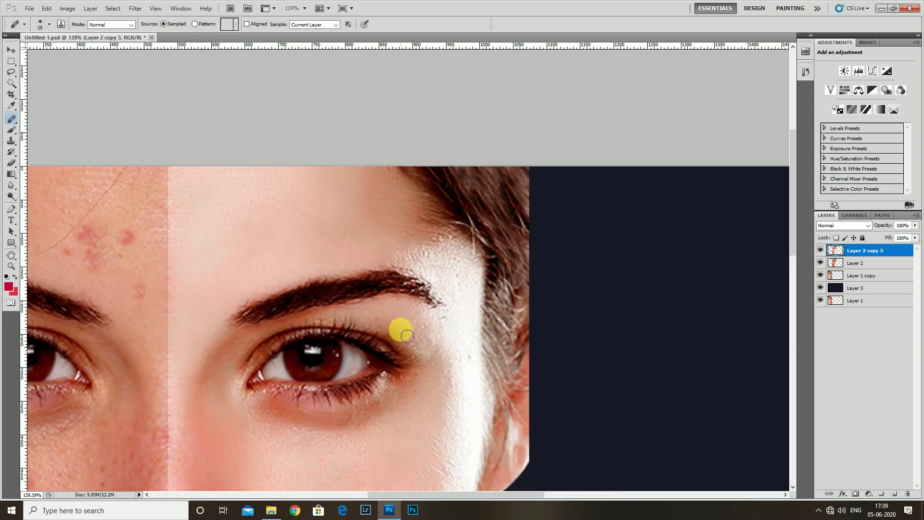
{"action": "left_click_drag", "start_coordinate": [448, 363], "coordinate": [456, 352]}
{"action": "scroll", "coordinate": [366, 397], "scroll_direction": "up", "scroll_amount": 1}
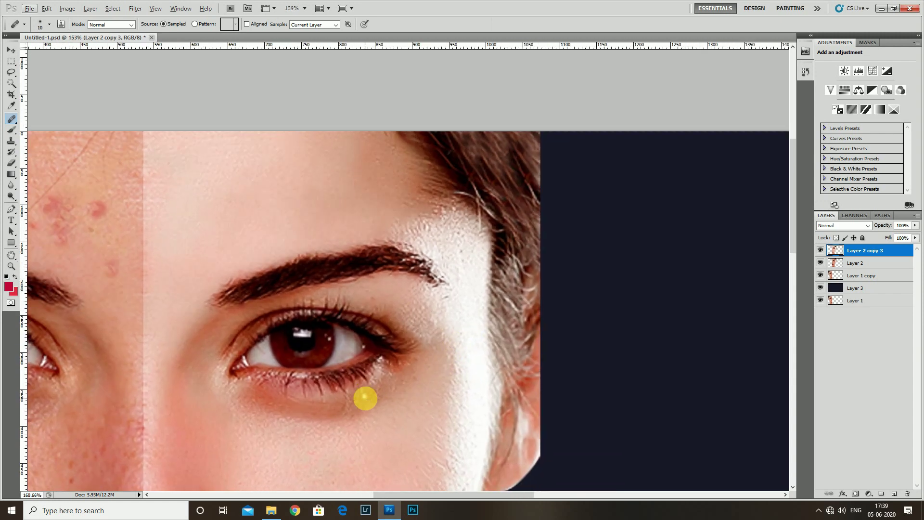
{"action": "scroll", "coordinate": [369, 393], "scroll_direction": "up", "scroll_amount": 2}
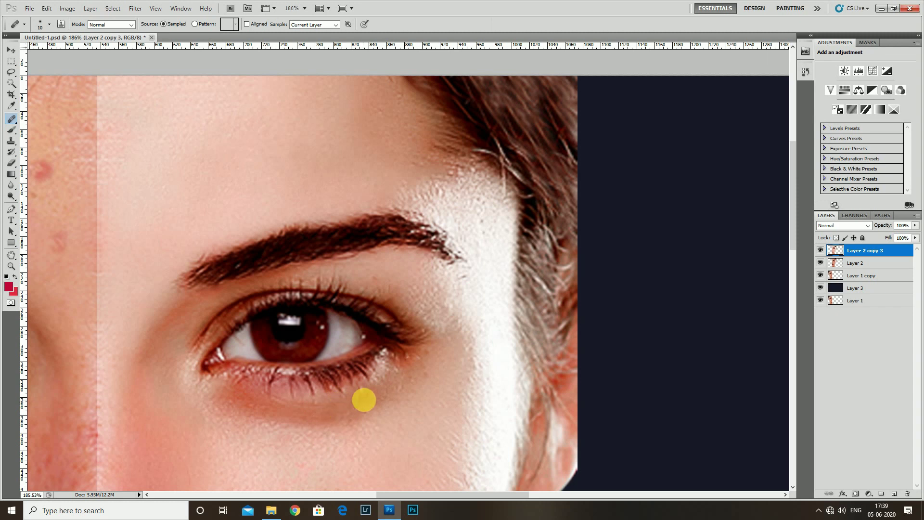
{"action": "left_click_drag", "start_coordinate": [402, 371], "coordinate": [285, 398]}
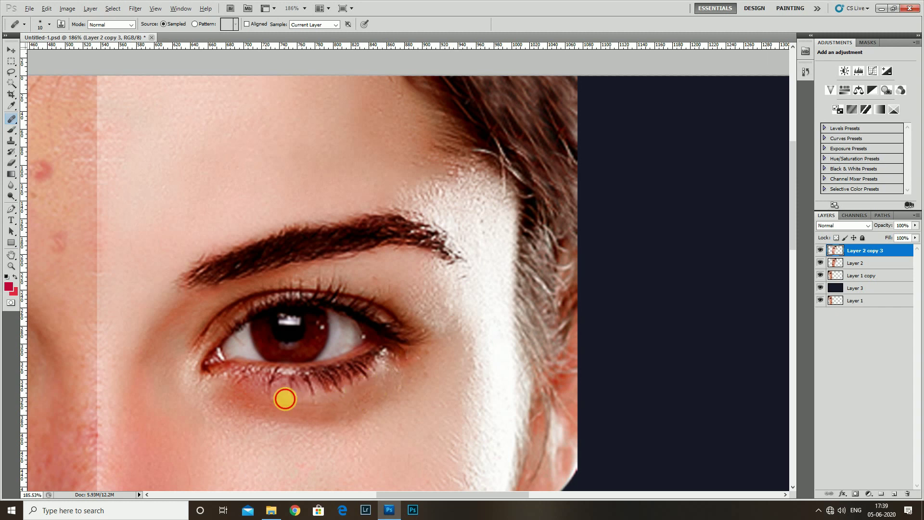
{"action": "scroll", "coordinate": [365, 375], "scroll_direction": "down", "scroll_amount": 2}
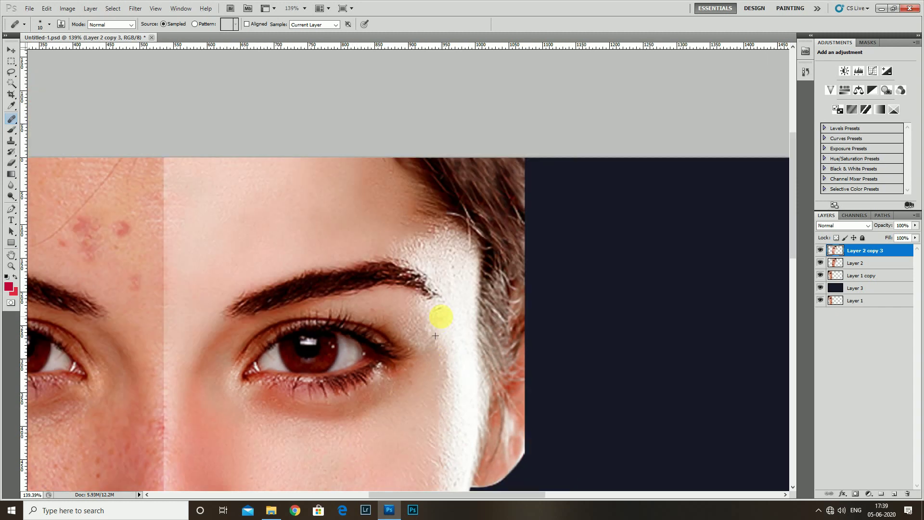
{"action": "scroll", "coordinate": [251, 365], "scroll_direction": "down", "scroll_amount": 2}
{"action": "scroll", "coordinate": [285, 372], "scroll_direction": "down", "scroll_amount": 1}
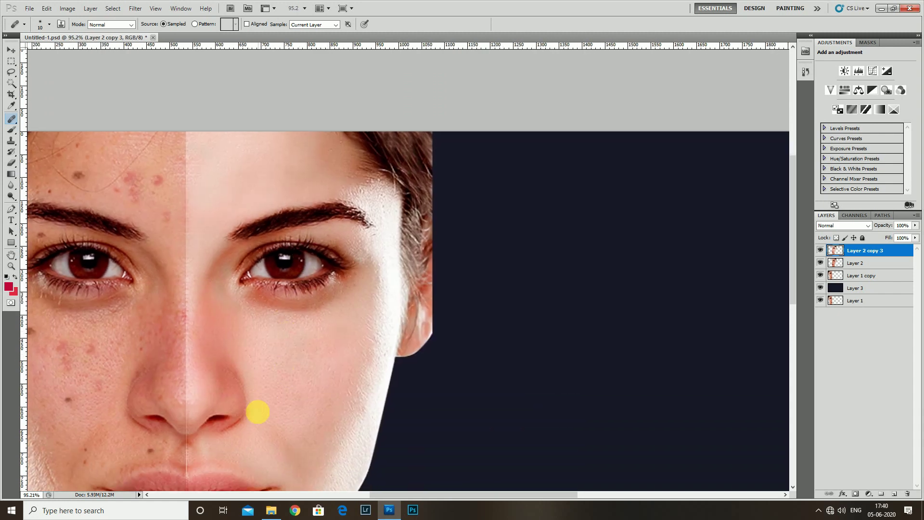
{"action": "scroll", "coordinate": [244, 416], "scroll_direction": "down", "scroll_amount": 1}
{"action": "scroll", "coordinate": [260, 404], "scroll_direction": "down", "scroll_amount": 2}
{"action": "scroll", "coordinate": [289, 397], "scroll_direction": "down", "scroll_amount": 1}
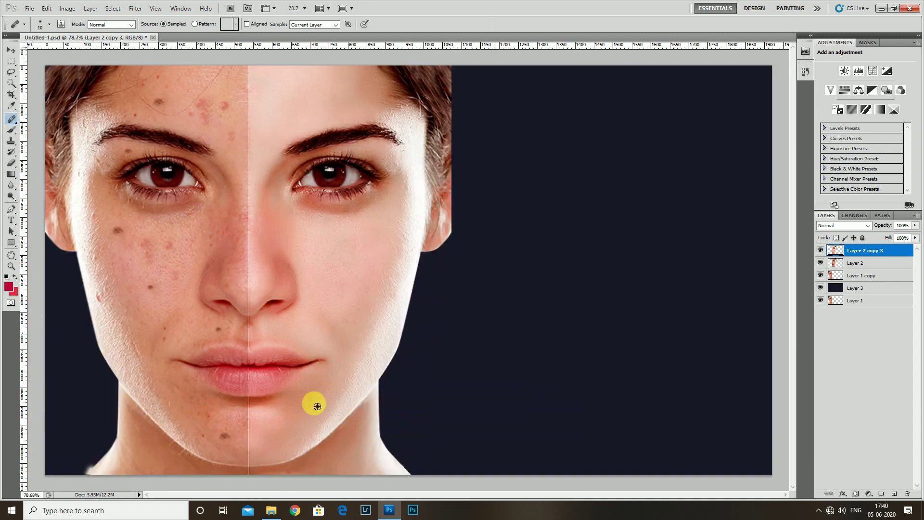
{"action": "scroll", "coordinate": [330, 359], "scroll_direction": "down", "scroll_amount": 1}
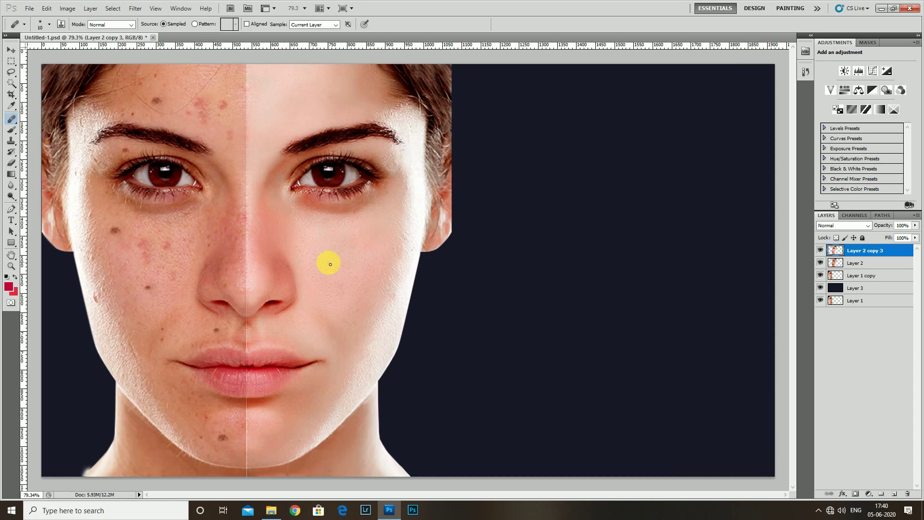
{"action": "left_click", "coordinate": [144, 11]}
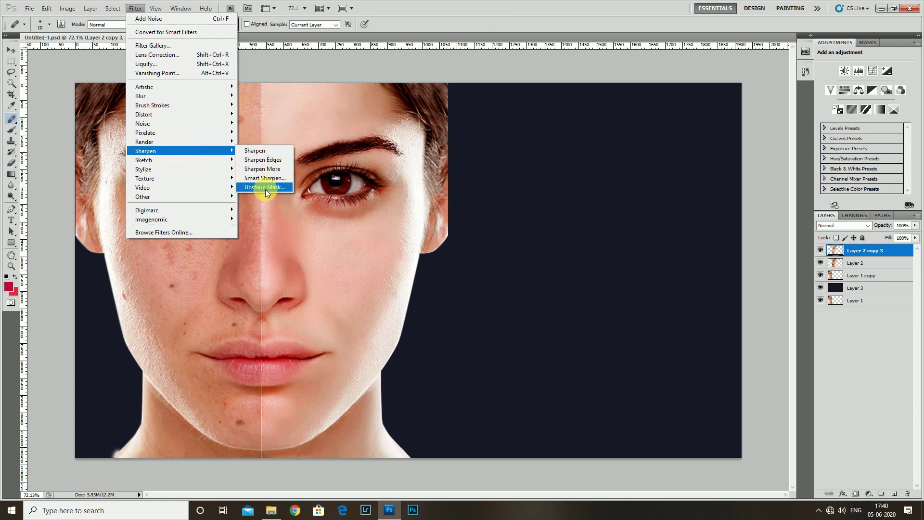
- Apply Unsharp Mask to Layer 2 copy 3 at about 33% amount, 1.4 px radius, threshold 0
{"action": "mouse_move", "coordinate": [145, 151]}
{"action": "left_click", "coordinate": [264, 188]}
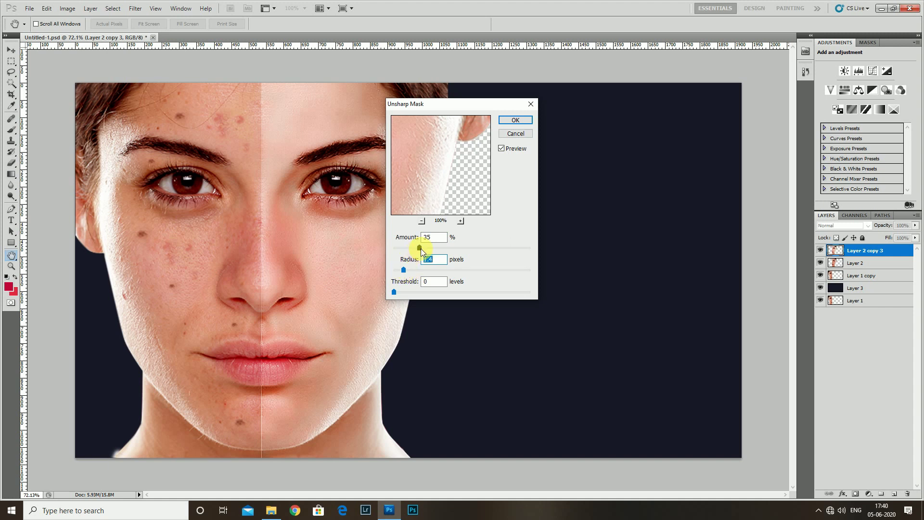
{"action": "left_click_drag", "start_coordinate": [425, 248], "coordinate": [417, 247]}
{"action": "left_click", "coordinate": [521, 120]}
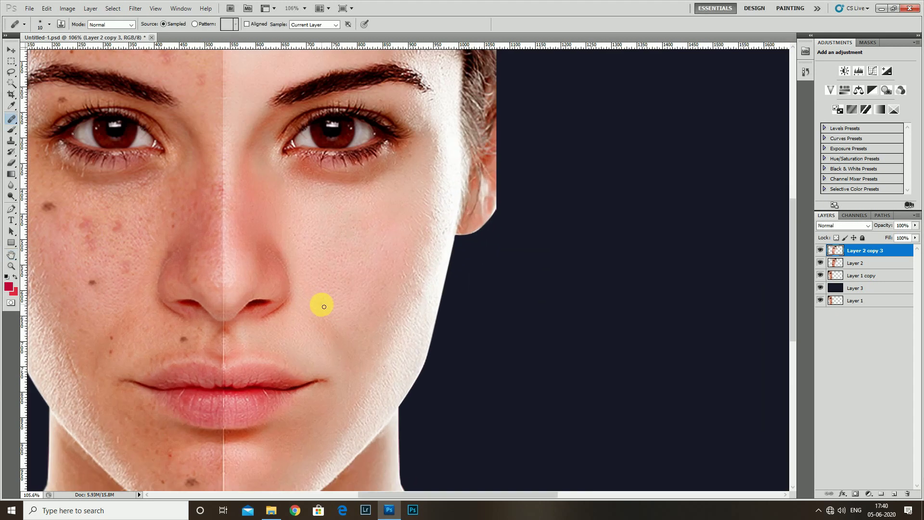
{"action": "key", "text": "j"}
{"action": "scroll", "coordinate": [445, 172], "scroll_direction": "up", "scroll_amount": 2}
{"action": "scroll", "coordinate": [444, 172], "scroll_direction": "up", "scroll_amount": 1}
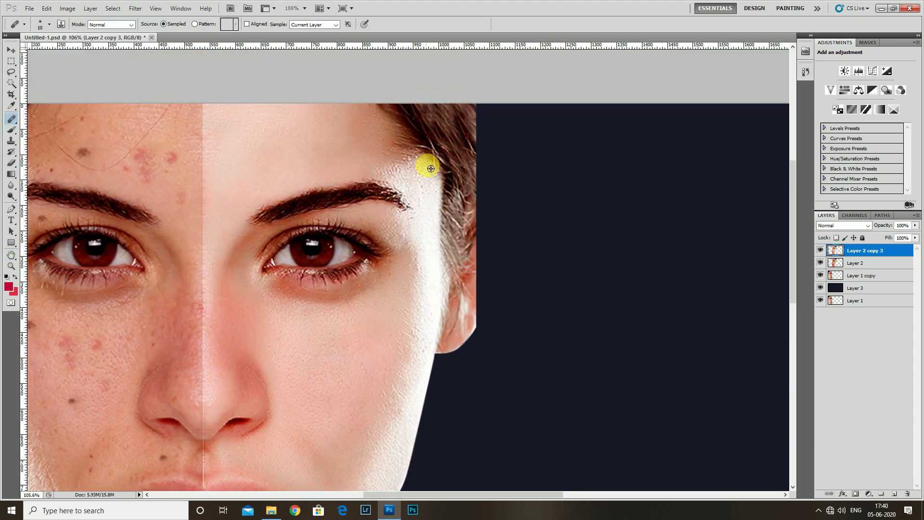
{"action": "scroll", "coordinate": [381, 283], "scroll_direction": "down", "scroll_amount": 2}
{"action": "scroll", "coordinate": [376, 299], "scroll_direction": "down", "scroll_amount": 1}
{"action": "scroll", "coordinate": [367, 334], "scroll_direction": "down", "scroll_amount": 1}
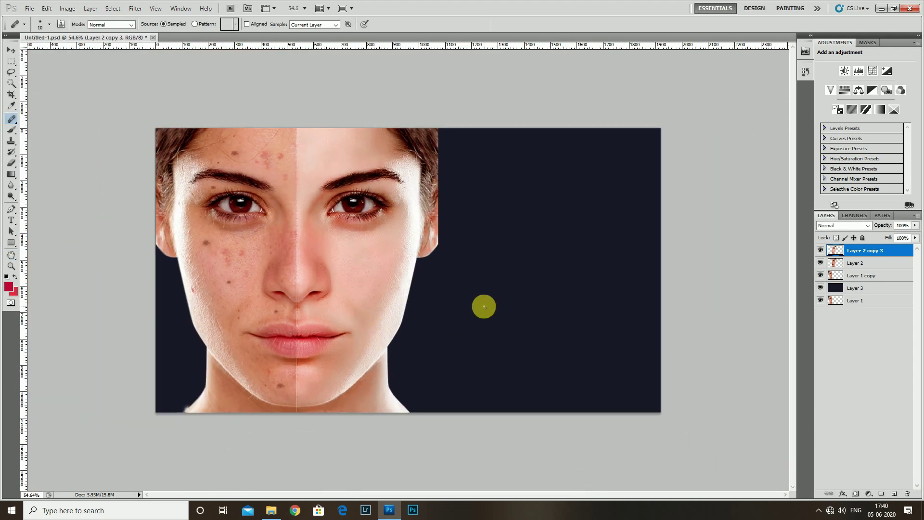
- On a new layer, paint red over the right half of the upper and lower lips with a smaller brush
{"action": "left_click", "coordinate": [896, 494]}
{"action": "scroll", "coordinate": [450, 325], "scroll_direction": "up", "scroll_amount": 3}
{"action": "scroll", "coordinate": [381, 295], "scroll_direction": "up", "scroll_amount": 1}
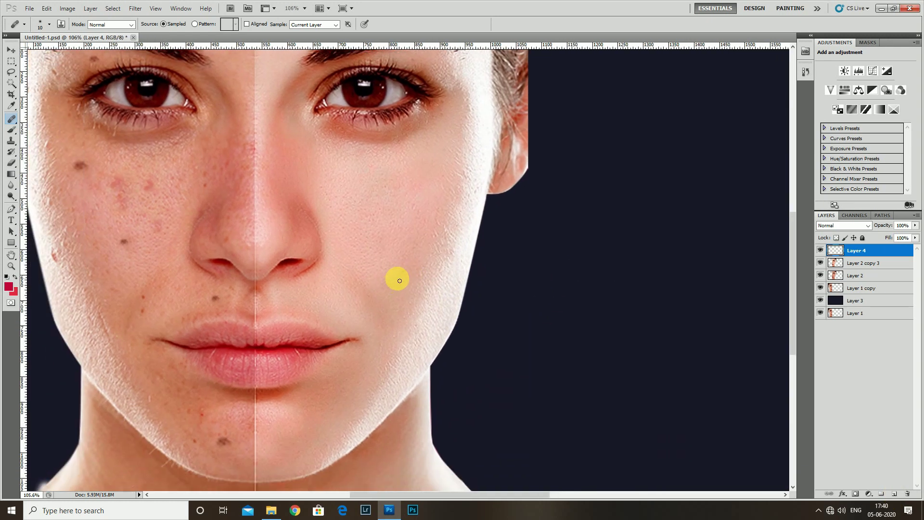
{"action": "key", "text": "b"}
{"action": "key", "text": "bracketleft"}
{"action": "key", "text": "bracketleft"}
{"action": "key", "text": "bracketleft"}
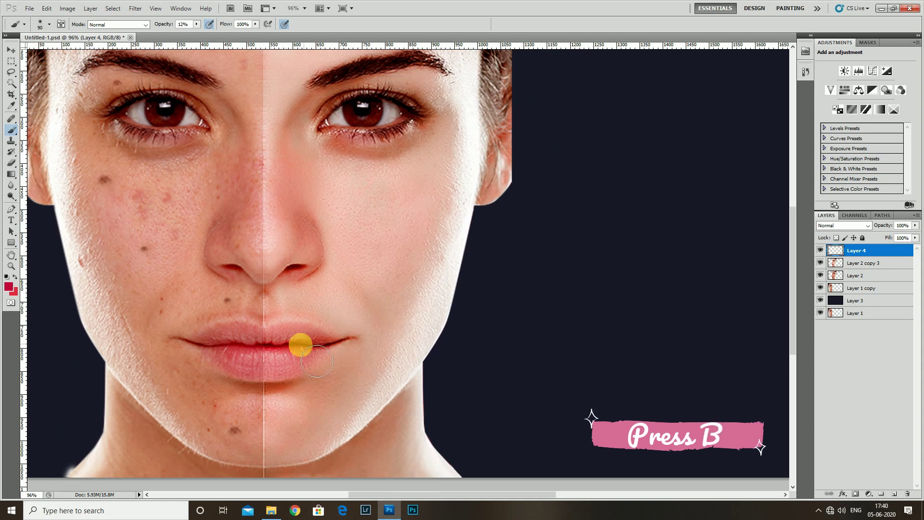
{"action": "scroll", "coordinate": [274, 343], "scroll_direction": "up", "scroll_amount": 2}
{"action": "scroll", "coordinate": [277, 339], "scroll_direction": "down", "scroll_amount": 1}
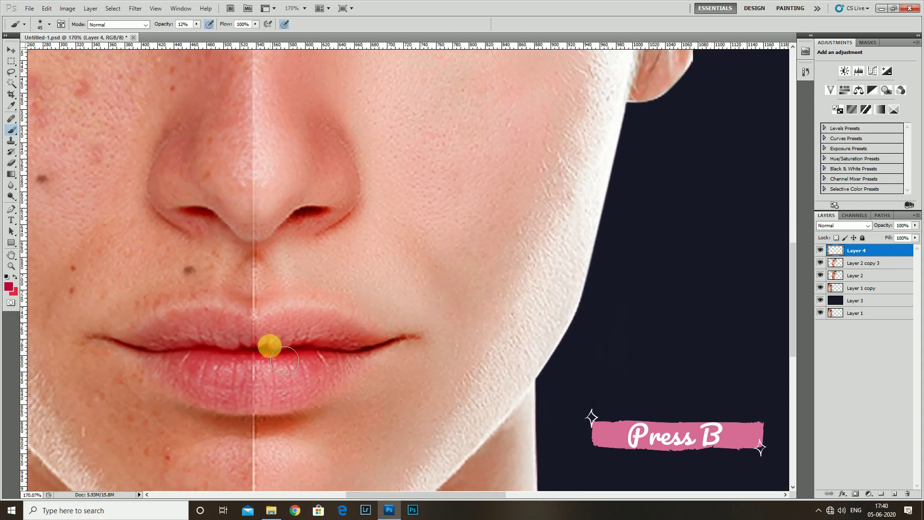
{"action": "left_click_drag", "start_coordinate": [198, 25], "coordinate": [234, 39]}
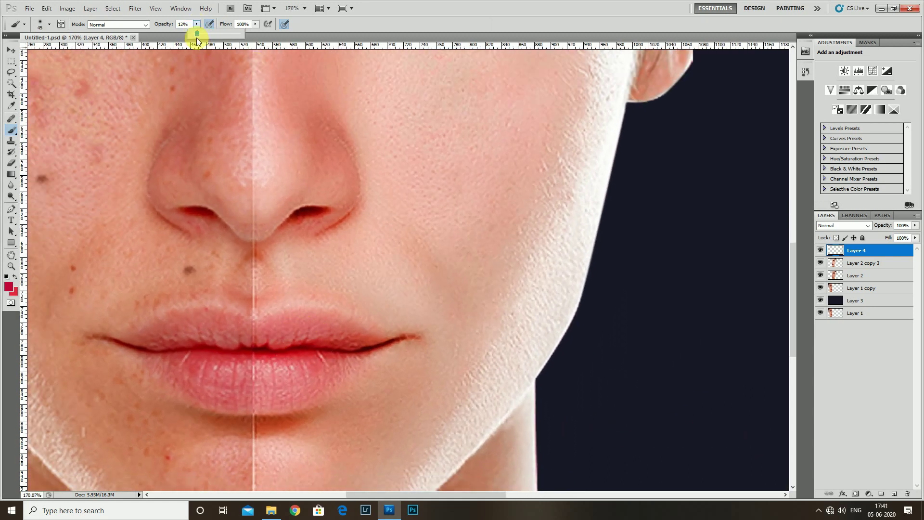
{"action": "scroll", "coordinate": [277, 324], "scroll_direction": "up", "scroll_amount": 1}
{"action": "mouse_move", "coordinate": [276, 326]}
{"action": "left_mouse_down"}
{"action": "mouse_move", "coordinate": [342, 355]}
{"action": "mouse_move", "coordinate": [330, 389]}
{"action": "left_mouse_up"}
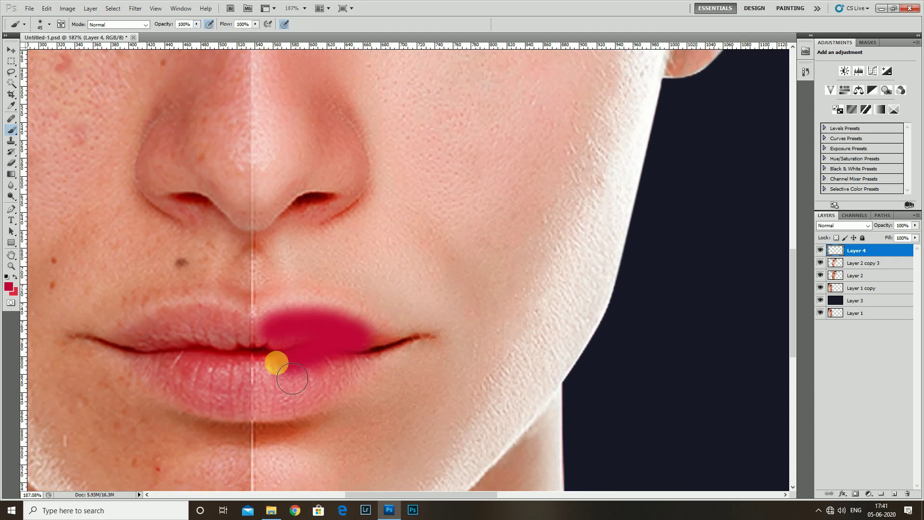
{"action": "scroll", "coordinate": [330, 389], "scroll_direction": "down", "scroll_amount": 1}
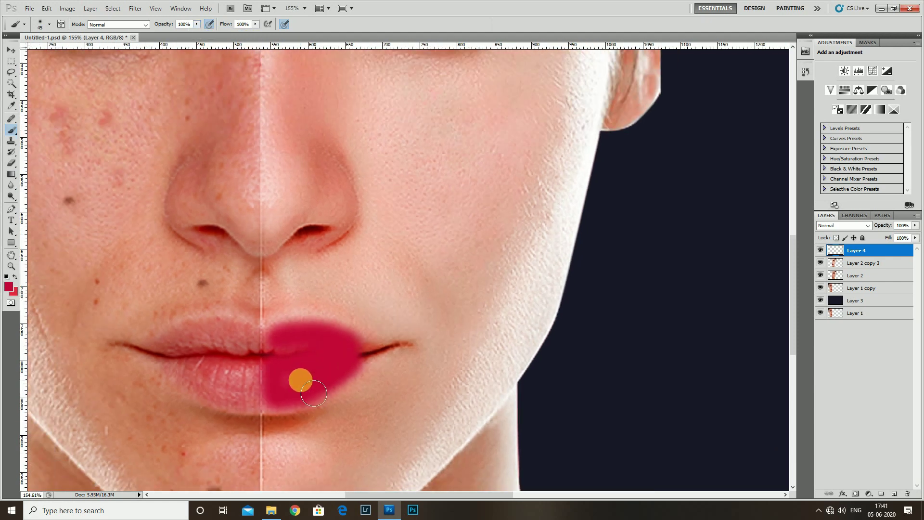
{"action": "mouse_move", "coordinate": [330, 389]}
{"action": "left_mouse_down"}
{"action": "mouse_move", "coordinate": [328, 339]}
{"action": "mouse_move", "coordinate": [373, 359]}
{"action": "mouse_move", "coordinate": [349, 365]}
{"action": "left_mouse_up"}
- Erase the red paint spilling past the lip edges
{"action": "key", "text": "e"}
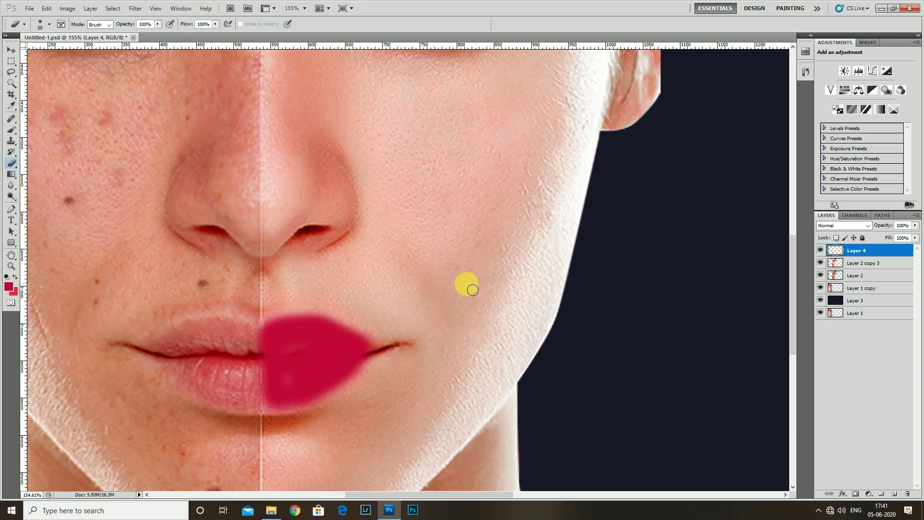
{"action": "scroll", "coordinate": [266, 291], "scroll_direction": "up", "scroll_amount": 1}
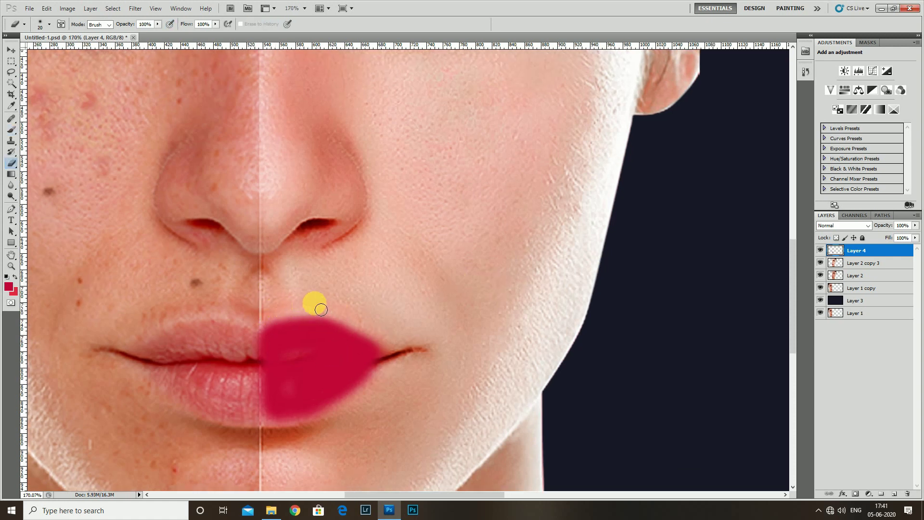
{"action": "left_click_drag", "start_coordinate": [389, 362], "coordinate": [306, 419]}
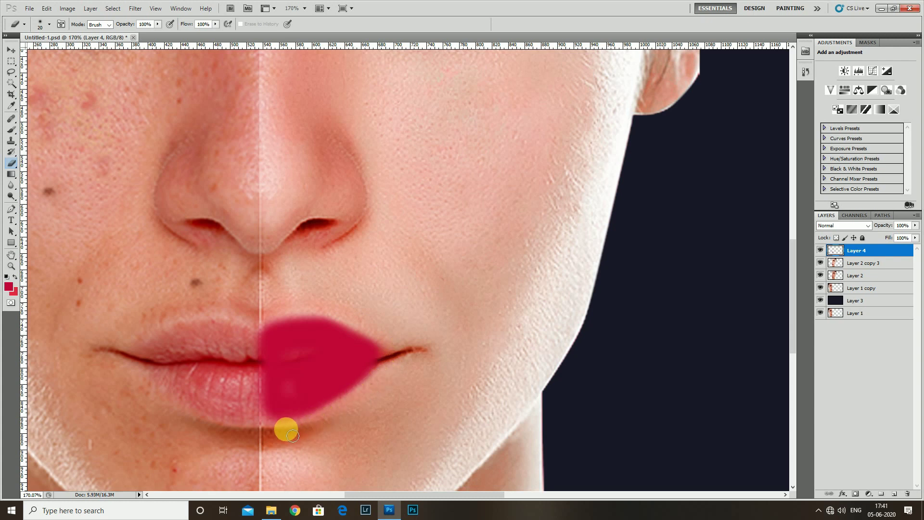
{"action": "scroll", "coordinate": [305, 419], "scroll_direction": "down", "scroll_amount": 1}
{"action": "key", "text": "b"}
{"action": "scroll", "coordinate": [274, 416], "scroll_direction": "up", "scroll_amount": 1}
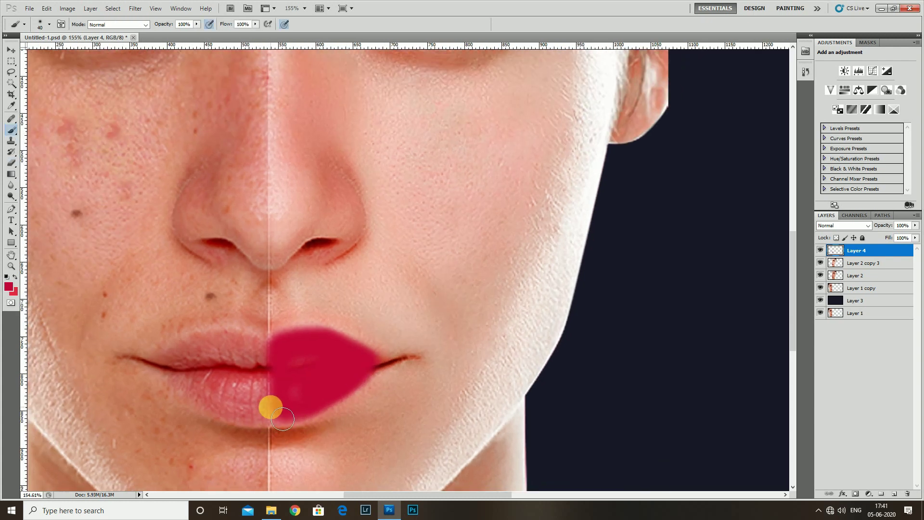
{"action": "key", "text": "e"}
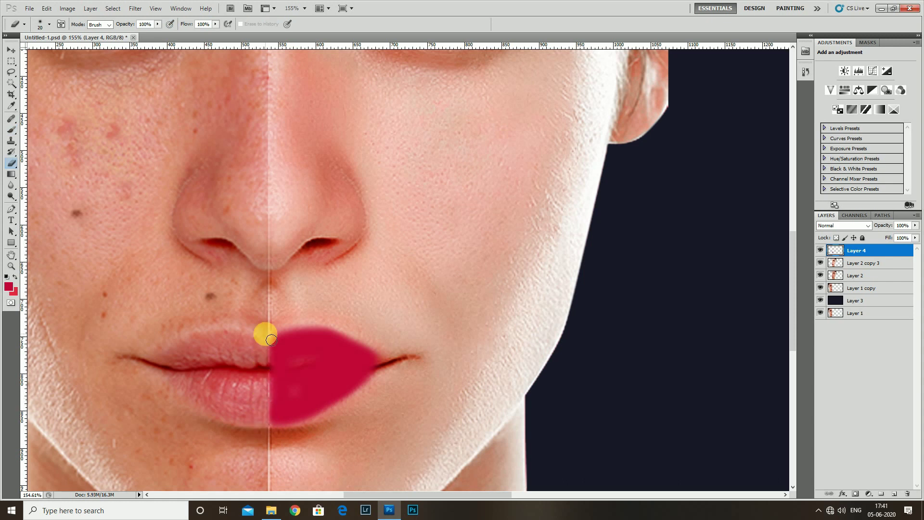
{"action": "scroll", "coordinate": [268, 424], "scroll_direction": "down", "scroll_amount": 3}
{"action": "left_click", "coordinate": [845, 225]}
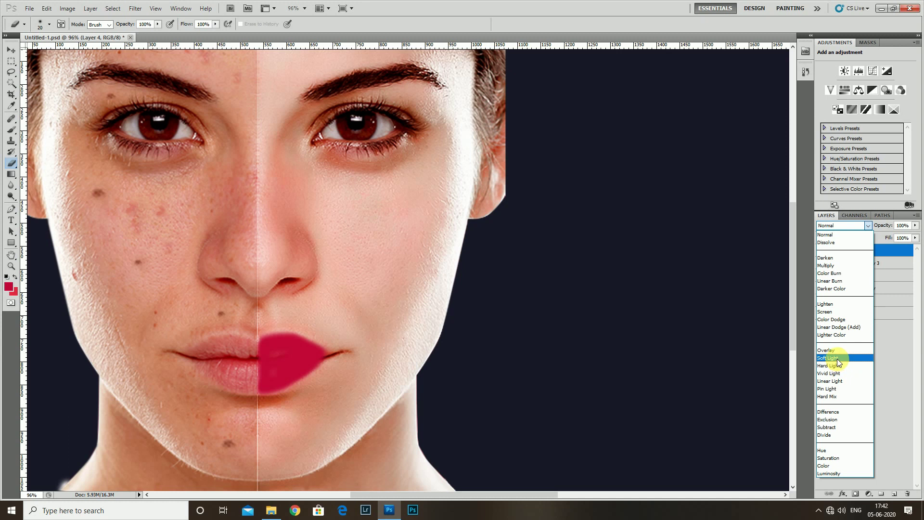
- Set Layer 4 to Soft Light and toggle Layer 1 copy's visibility to compare the lips
{"action": "left_click", "coordinate": [838, 359]}
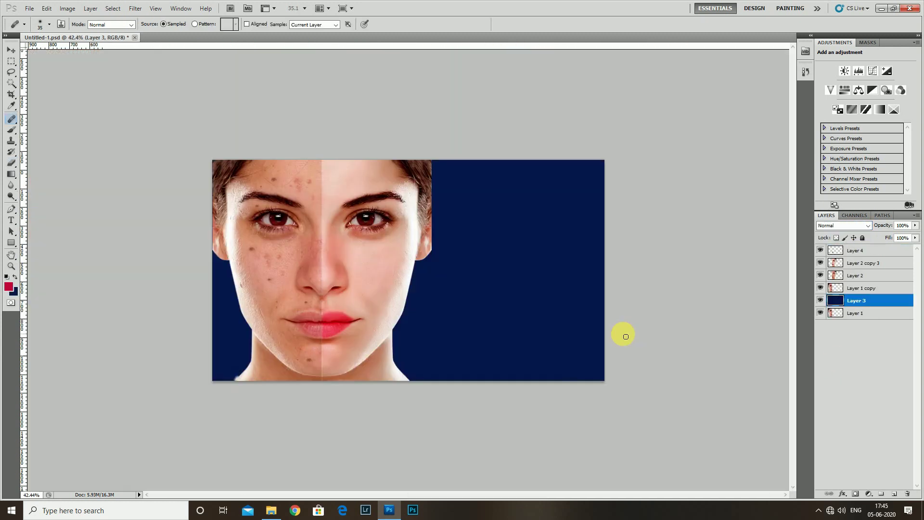
{"action": "scroll", "coordinate": [615, 376], "scroll_direction": "up", "scroll_amount": 2}
{"action": "scroll", "coordinate": [640, 366], "scroll_direction": "down", "scroll_amount": 3}
{"action": "scroll", "coordinate": [653, 358], "scroll_direction": "up", "scroll_amount": 1}
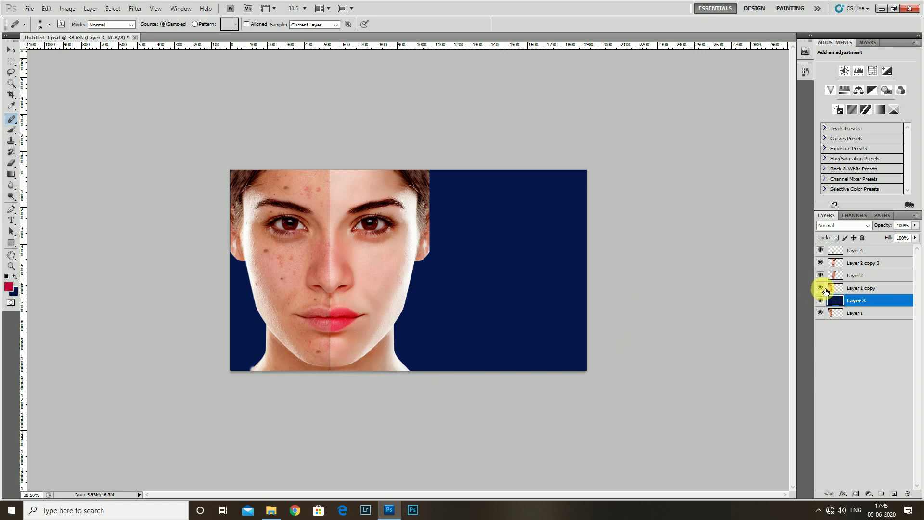
{"action": "scroll", "coordinate": [313, 399], "scroll_direction": "up", "scroll_amount": 1}
{"action": "scroll", "coordinate": [229, 405], "scroll_direction": "up", "scroll_amount": 2}
{"action": "scroll", "coordinate": [157, 434], "scroll_direction": "up", "scroll_amount": 2}
{"action": "scroll", "coordinate": [166, 416], "scroll_direction": "up", "scroll_amount": 2}
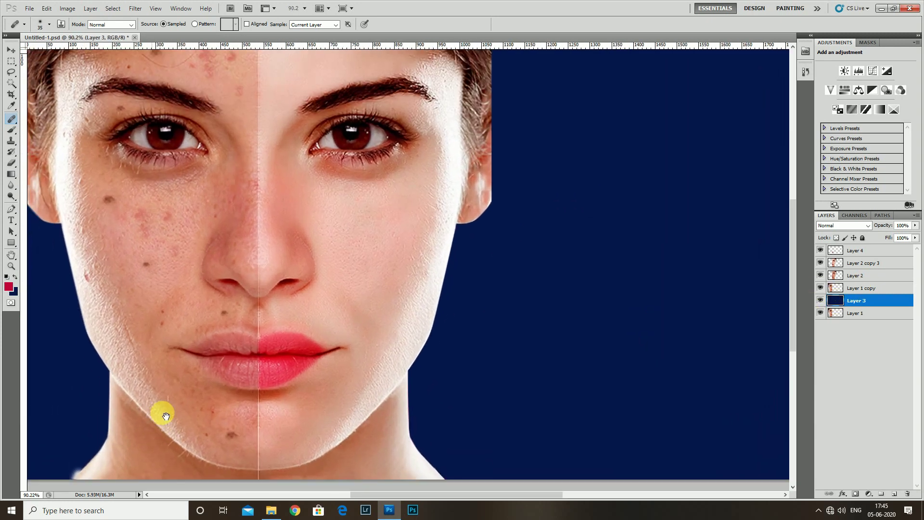
{"action": "left_click_drag", "start_coordinate": [166, 416], "coordinate": [337, 402]}
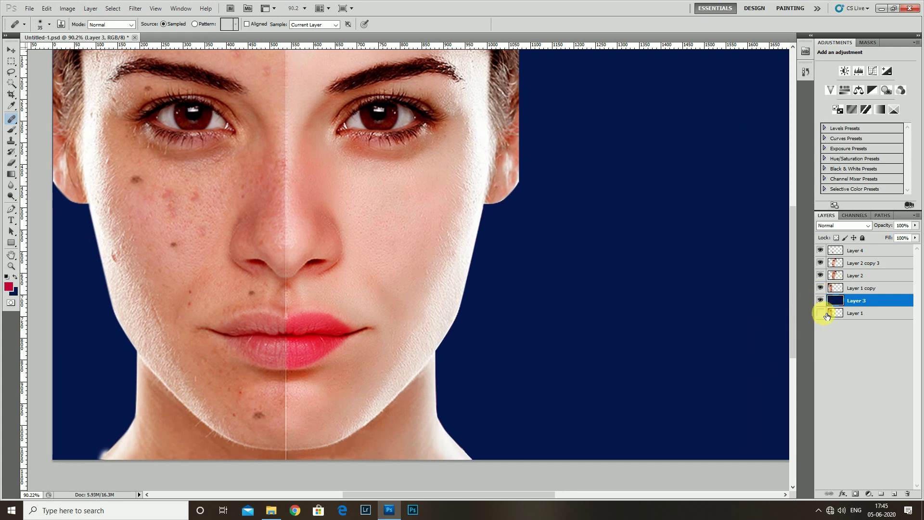
{"action": "left_click", "coordinate": [821, 288]}
{"action": "left_click", "coordinate": [822, 288]}
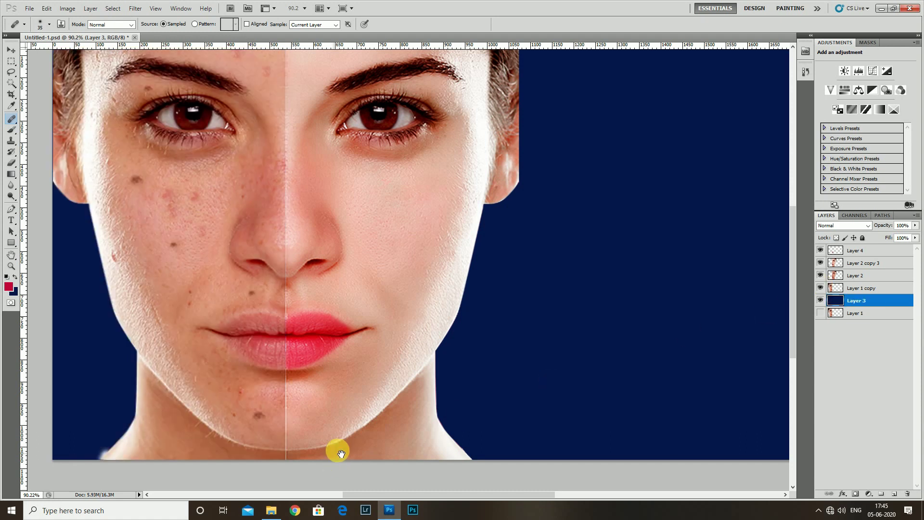
{"action": "scroll", "coordinate": [361, 438], "scroll_direction": "up", "scroll_amount": 1}
- Clone away the stray white patch at the lower-left neck edge on Layer 1 copy
{"action": "key", "text": "s"}
{"action": "scroll", "coordinate": [164, 428], "scroll_direction": "up", "scroll_amount": 2}
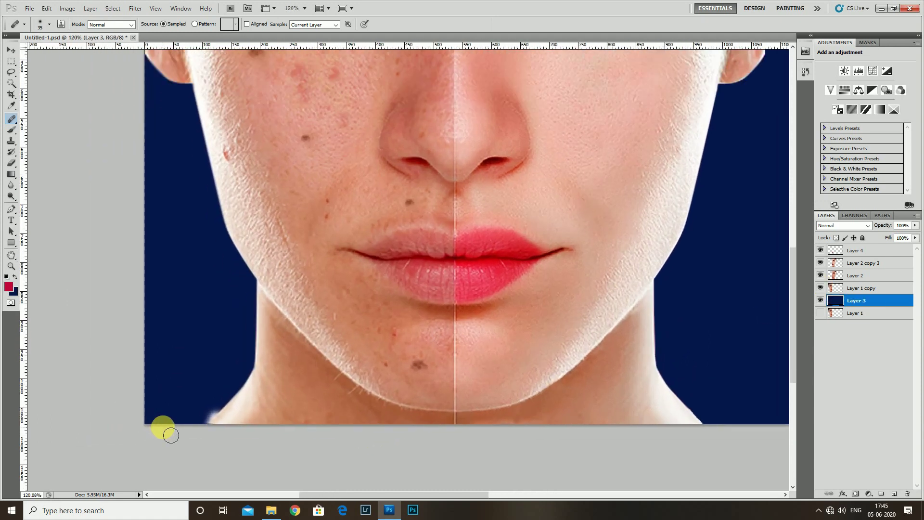
{"action": "scroll", "coordinate": [207, 412], "scroll_direction": "up", "scroll_amount": 2}
{"action": "scroll", "coordinate": [237, 422], "scroll_direction": "up", "scroll_amount": 2}
{"action": "scroll", "coordinate": [236, 421], "scroll_direction": "up", "scroll_amount": 2}
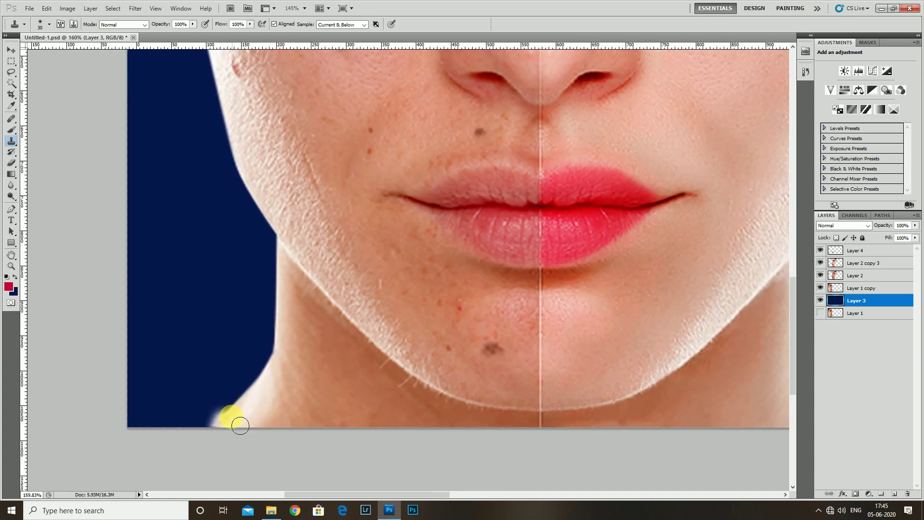
{"action": "scroll", "coordinate": [240, 423], "scroll_direction": "up", "scroll_amount": 2}
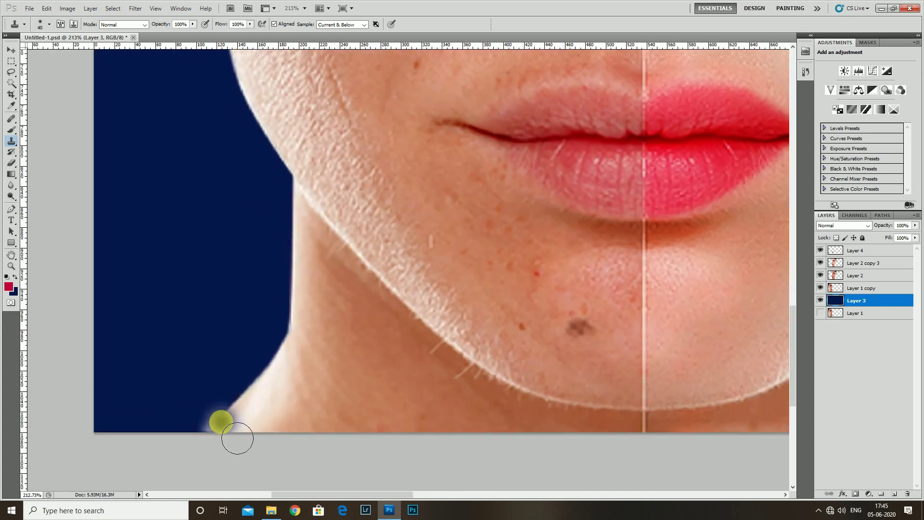
{"action": "left_click", "coordinate": [848, 293]}
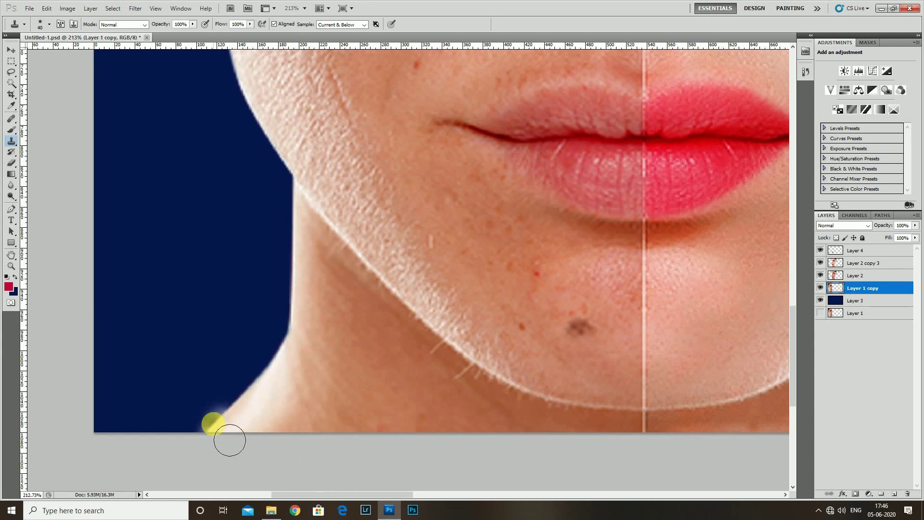
{"action": "left_click_drag", "start_coordinate": [233, 429], "coordinate": [216, 445]}
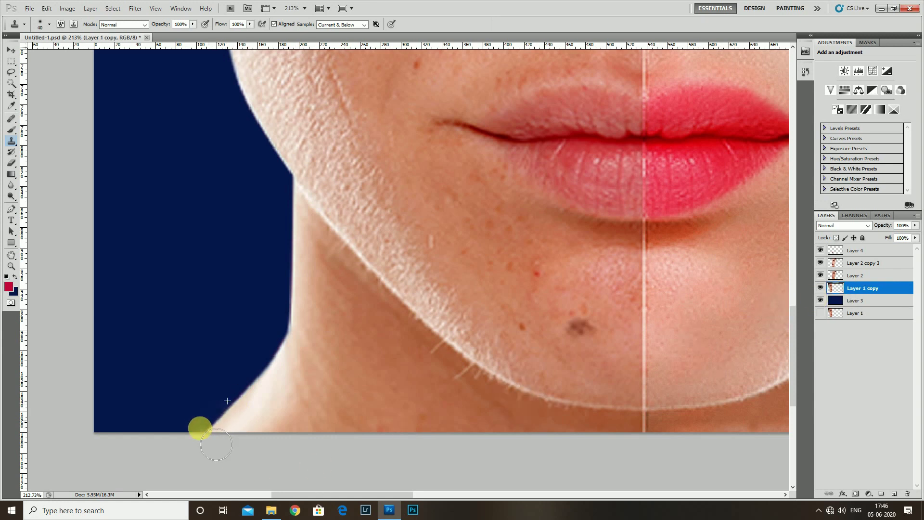
{"action": "scroll", "coordinate": [194, 439], "scroll_direction": "down", "scroll_amount": 5}
{"action": "scroll", "coordinate": [195, 438], "scroll_direction": "down", "scroll_amount": 2}
{"action": "scroll", "coordinate": [196, 438], "scroll_direction": "down", "scroll_amount": 2}
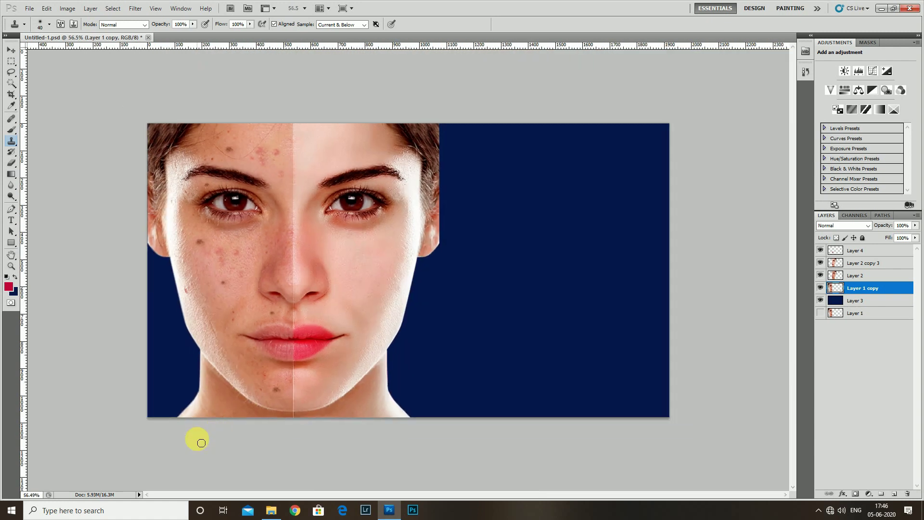
{"action": "scroll", "coordinate": [197, 440], "scroll_direction": "down", "scroll_amount": 1}
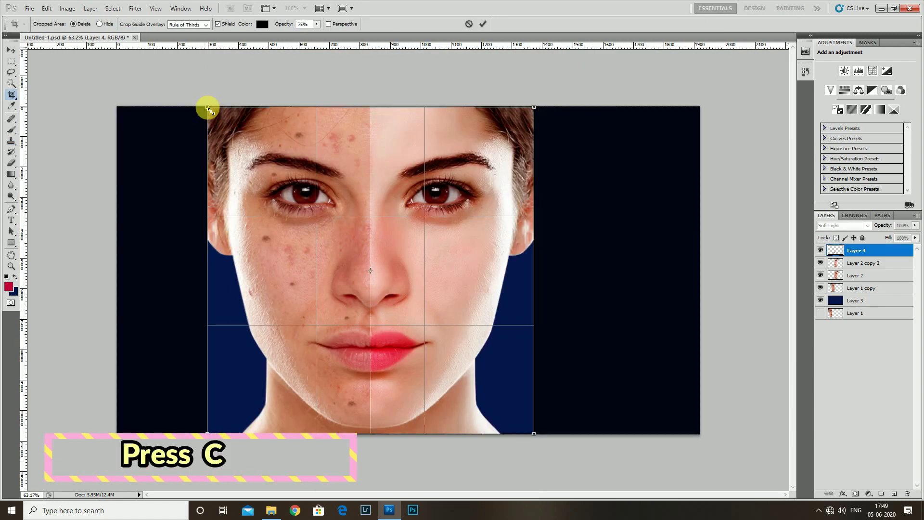
- Commit the 1000 × 1000 px square crop over the face and zoom out to view it
{"action": "key", "text": "Return"}
{"action": "key", "text": "ctrl+minus"}
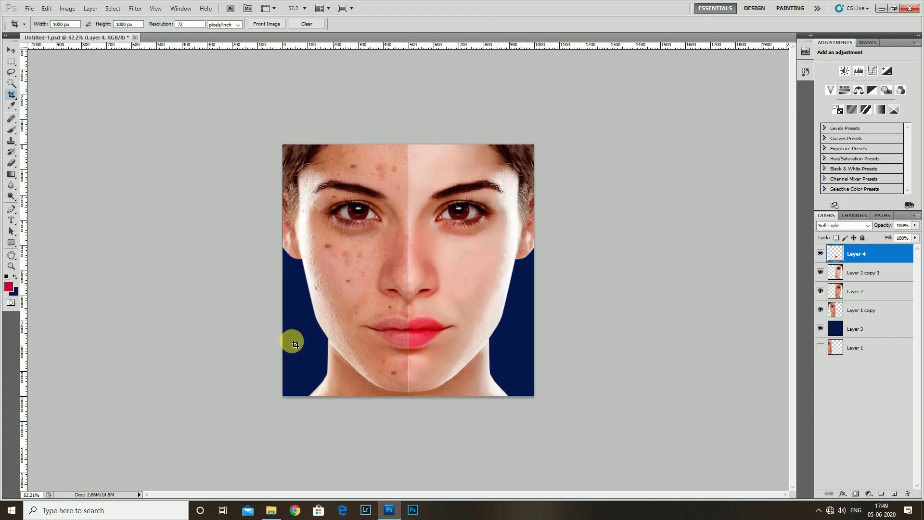
{"action": "key", "text": "ctrl+minus"}
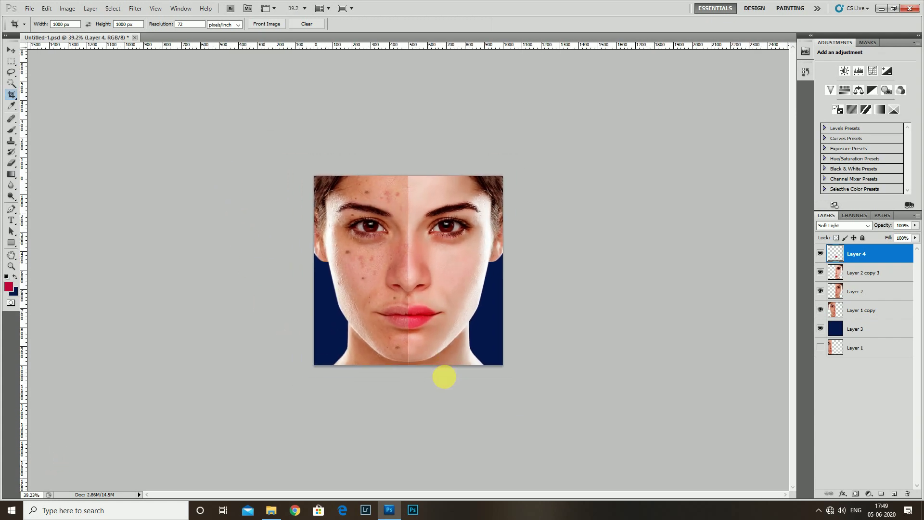
{"action": "scroll", "coordinate": [444, 377], "scroll_direction": "up", "scroll_amount": 3}
{"action": "scroll", "coordinate": [434, 396], "scroll_direction": "up", "scroll_amount": 2}
- Heal the chin on Layer 2 copy 3 from clean chin skin with a size-20 healing brush
{"action": "left_click", "coordinate": [867, 273]}
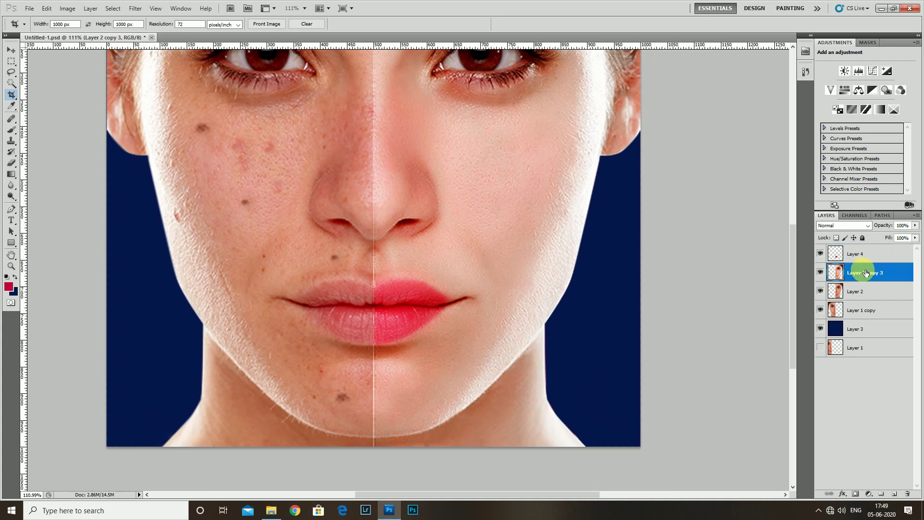
{"action": "key", "text": "j"}
{"action": "scroll", "coordinate": [392, 380], "scroll_direction": "up", "scroll_amount": 1}
{"action": "scroll", "coordinate": [433, 378], "scroll_direction": "up", "scroll_amount": 2}
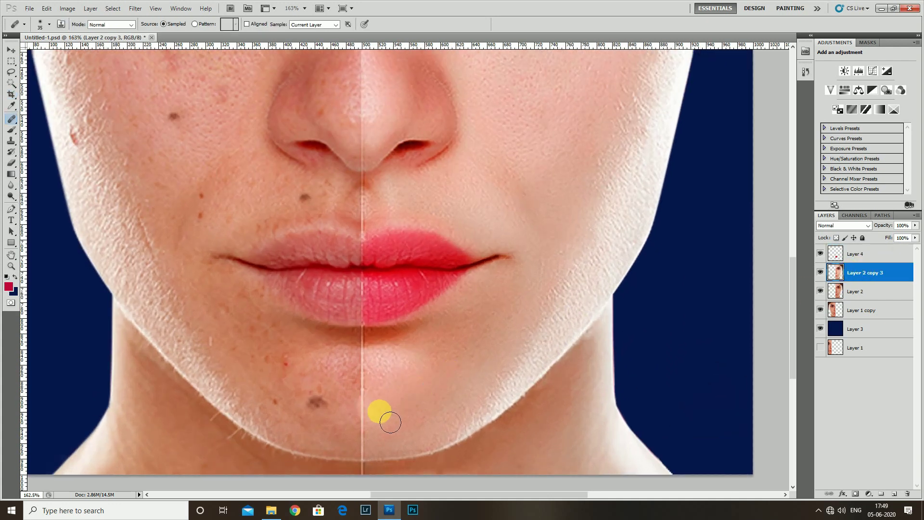
{"action": "left_click", "coordinate": [437, 363], "text": "alt"}
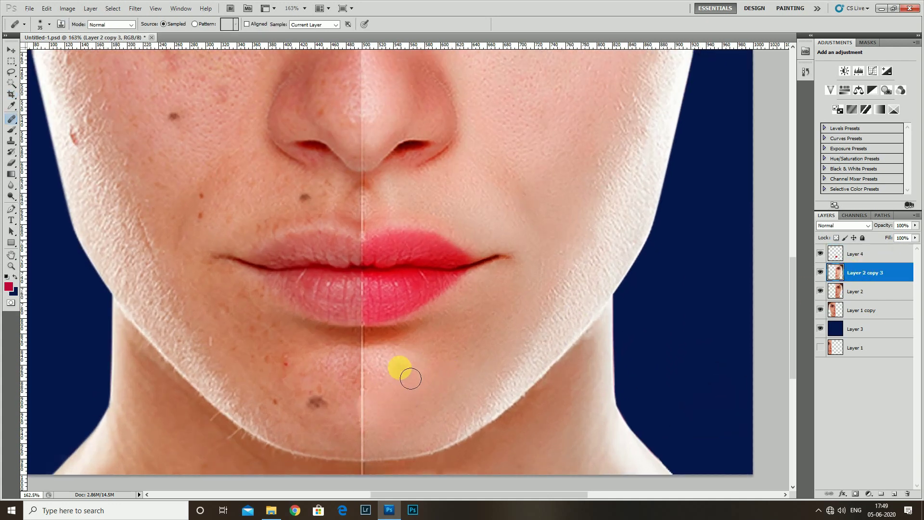
{"action": "key", "text": "bracketleft"}
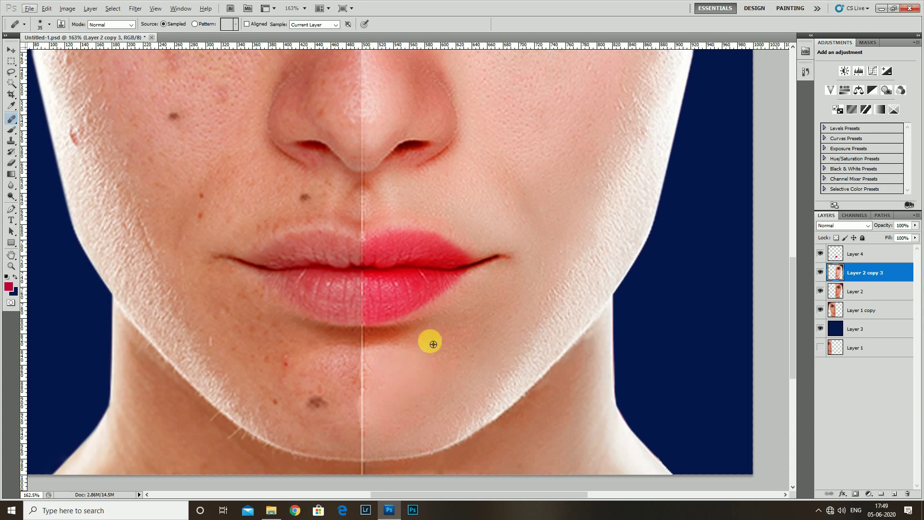
{"action": "scroll", "coordinate": [419, 338], "scroll_direction": "down", "scroll_amount": 2}
{"action": "scroll", "coordinate": [417, 338], "scroll_direction": "up", "scroll_amount": 2}
{"action": "key", "text": "bracketleft"}
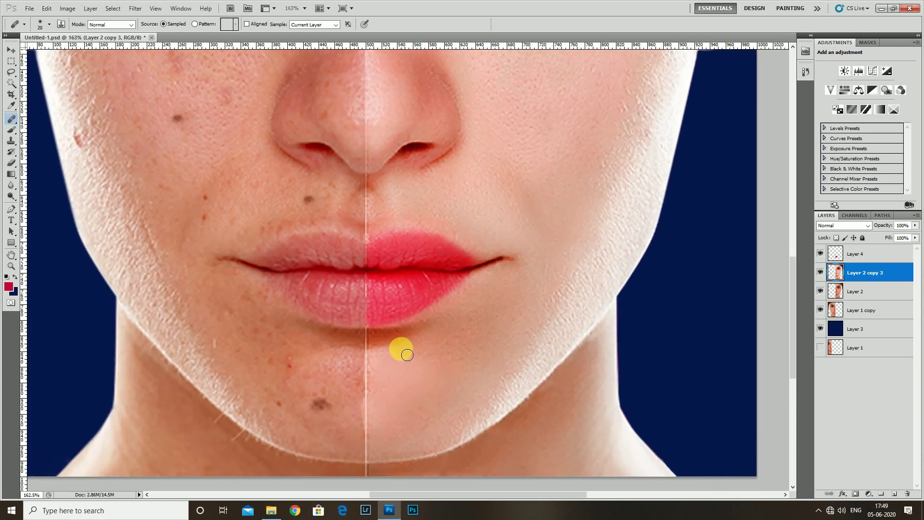
- Zoom out and bring up Save As for the portrait in Photoshop PSD format
{"action": "scroll", "coordinate": [427, 365], "scroll_direction": "down", "scroll_amount": 1}
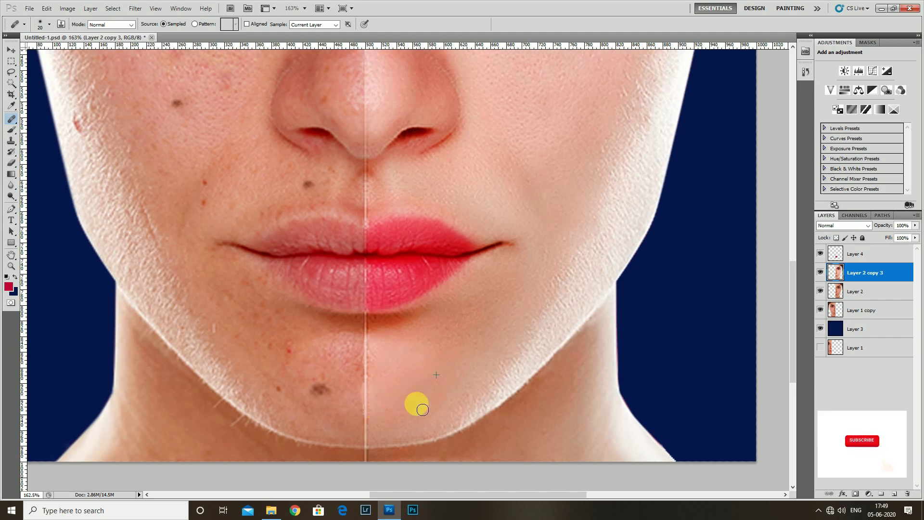
{"action": "scroll", "coordinate": [399, 344], "scroll_direction": "down", "scroll_amount": 2}
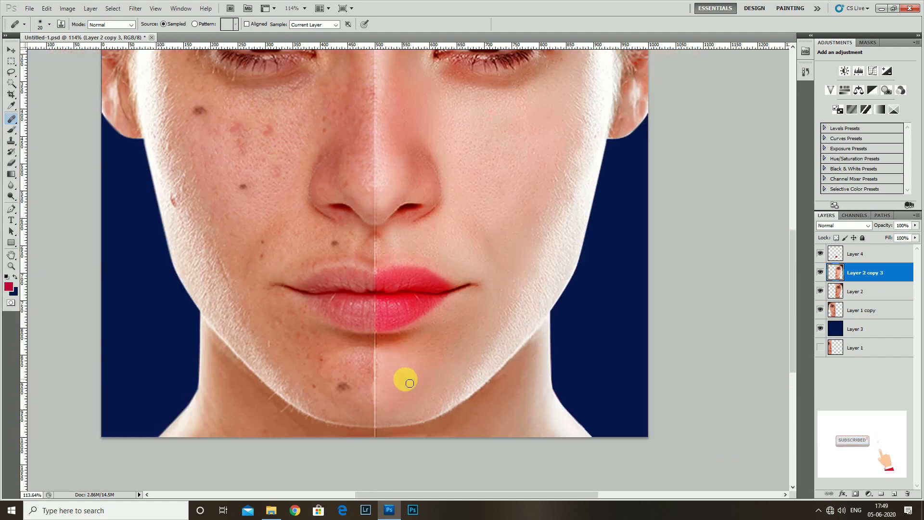
{"action": "scroll", "coordinate": [405, 380], "scroll_direction": "down", "scroll_amount": 2}
{"action": "scroll", "coordinate": [423, 377], "scroll_direction": "down", "scroll_amount": 1}
{"action": "scroll", "coordinate": [444, 374], "scroll_direction": "down", "scroll_amount": 1}
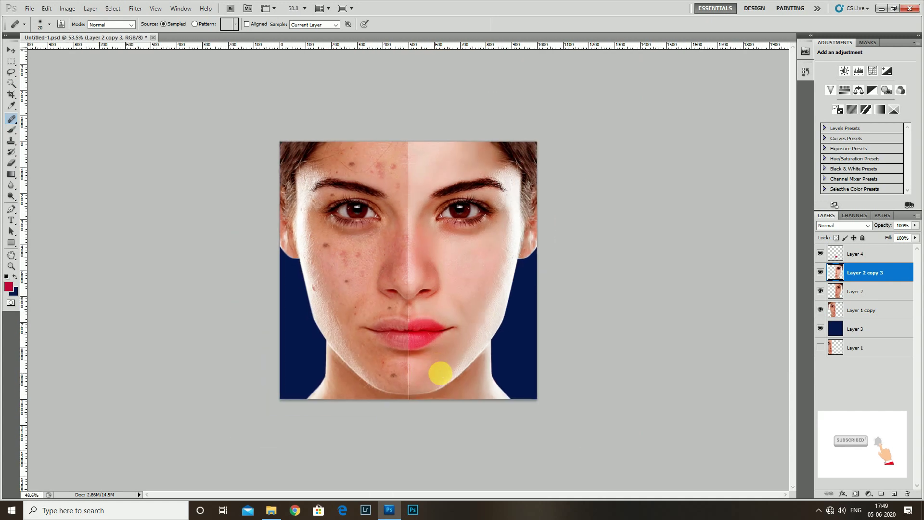
{"action": "key", "text": "ctrl+shift+s"}
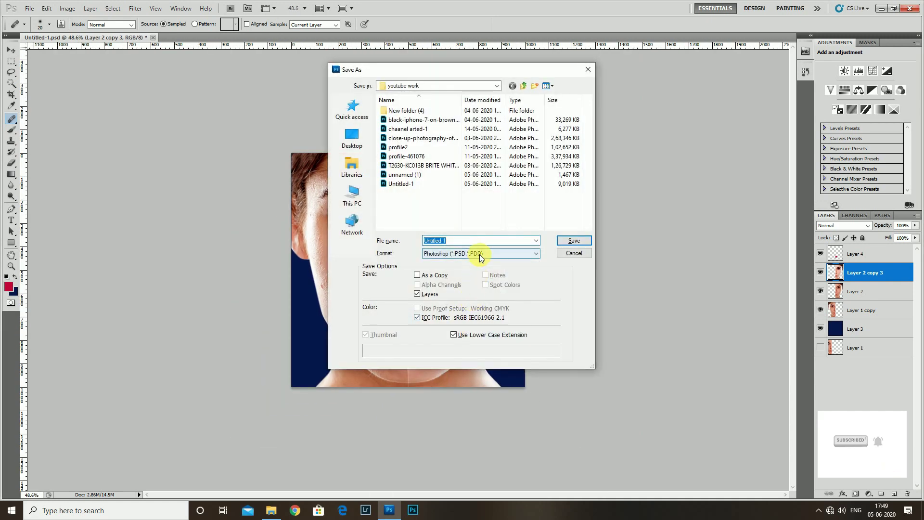